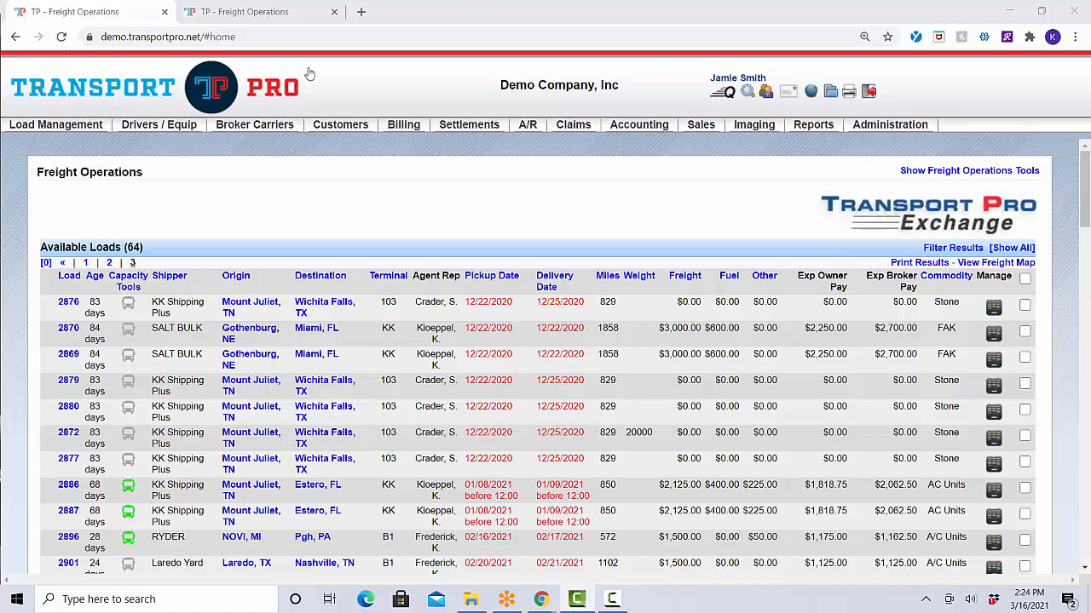
Step: Start a new cash receipt with check number 34 and a check amount of 1000
{"action": "mouse_move", "coordinate": [532, 133]}
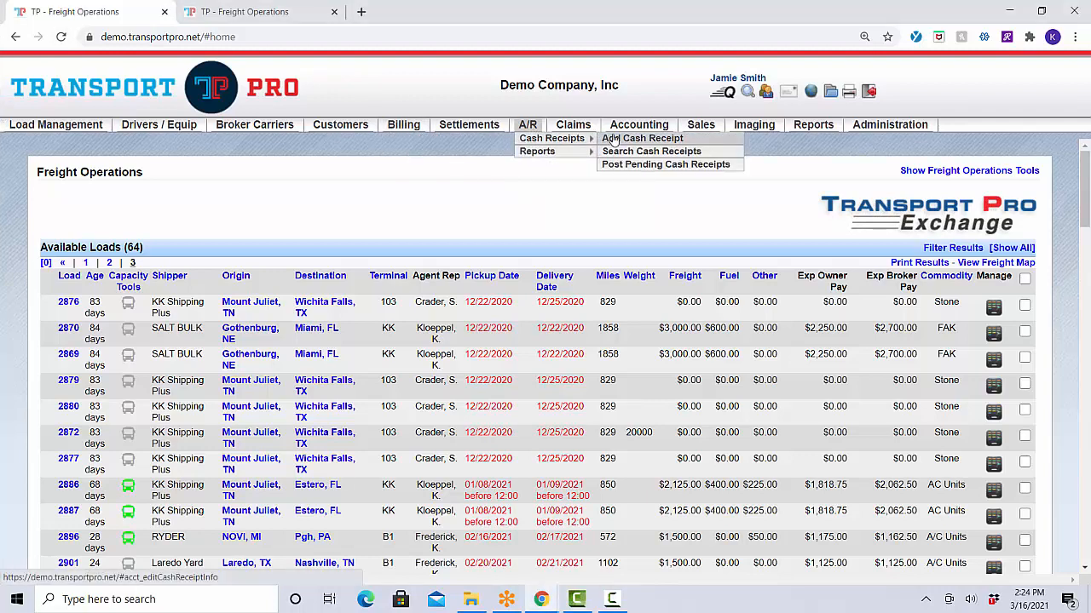
{"action": "left_click", "coordinate": [613, 139]}
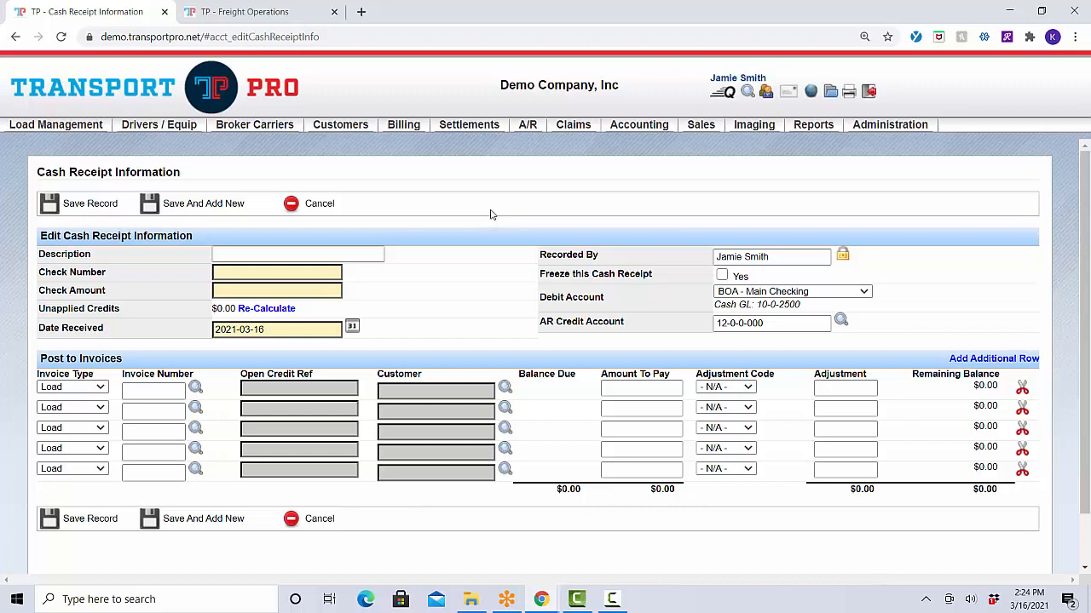
{"action": "left_click", "coordinate": [377, 252]}
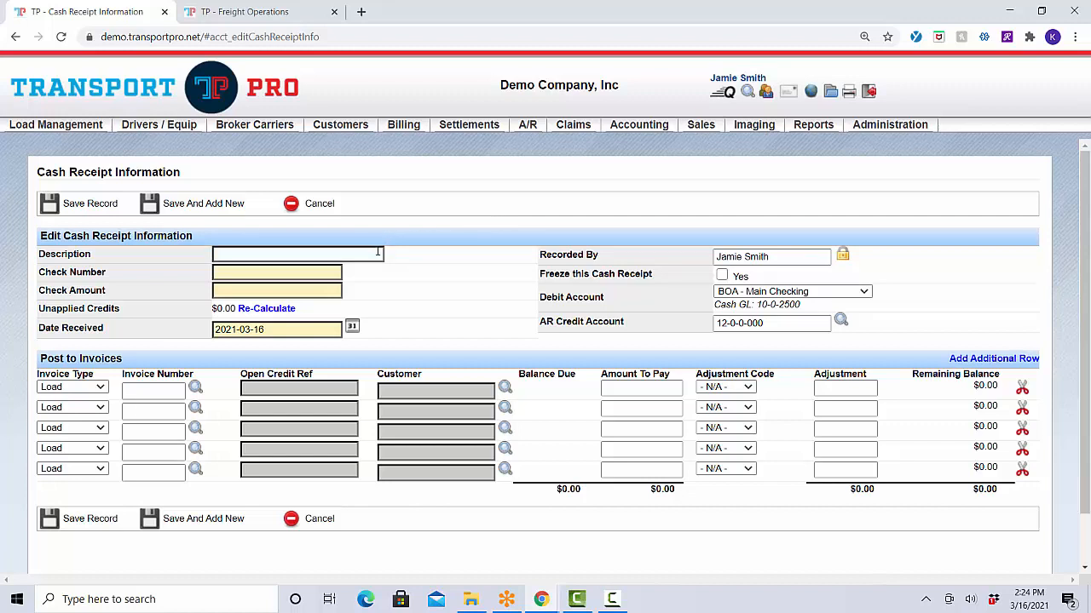
{"action": "left_click", "coordinate": [335, 273]}
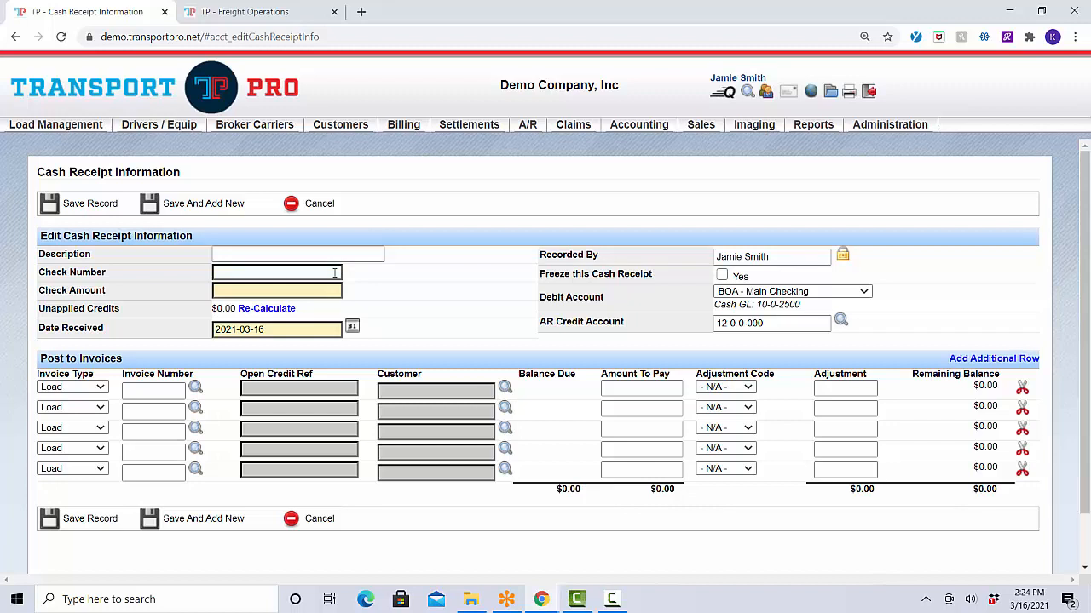
{"action": "left_click", "coordinate": [335, 272]}
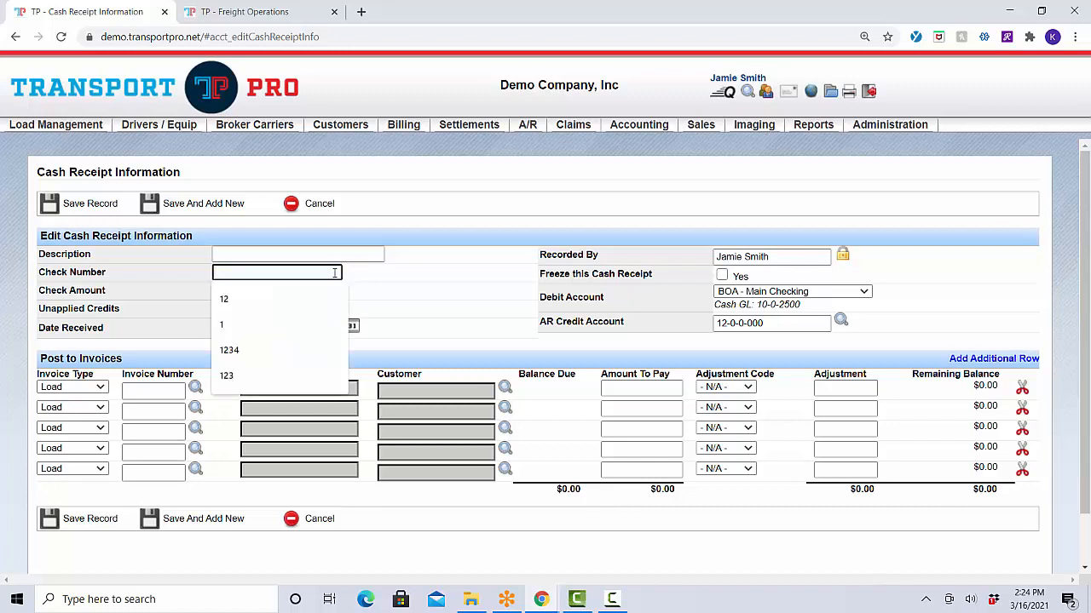
{"action": "type", "text": "34"}
{"action": "left_click", "coordinate": [408, 282]}
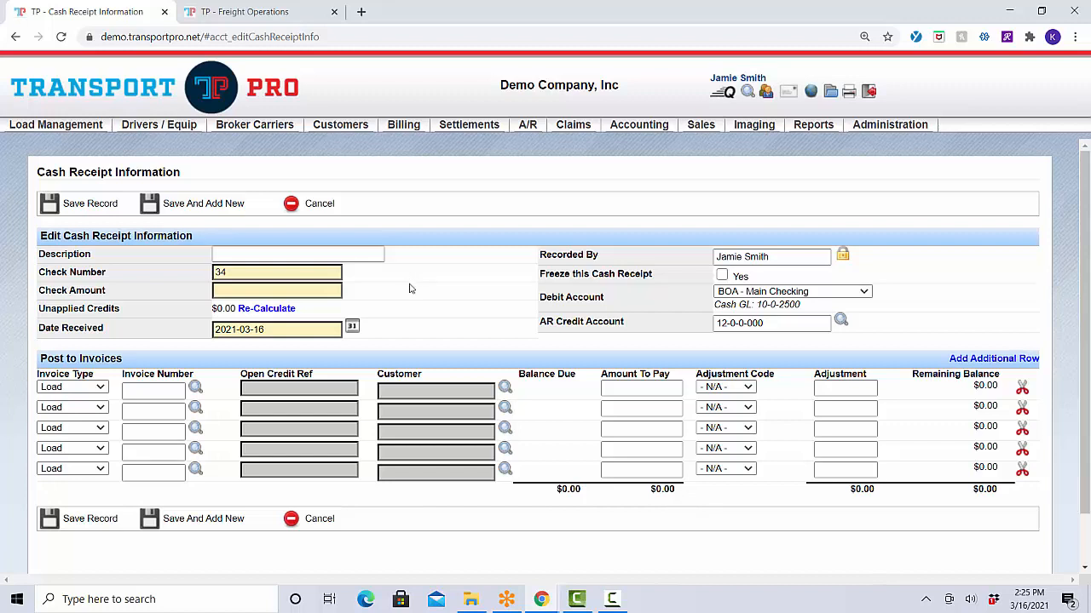
{"action": "left_click", "coordinate": [336, 292]}
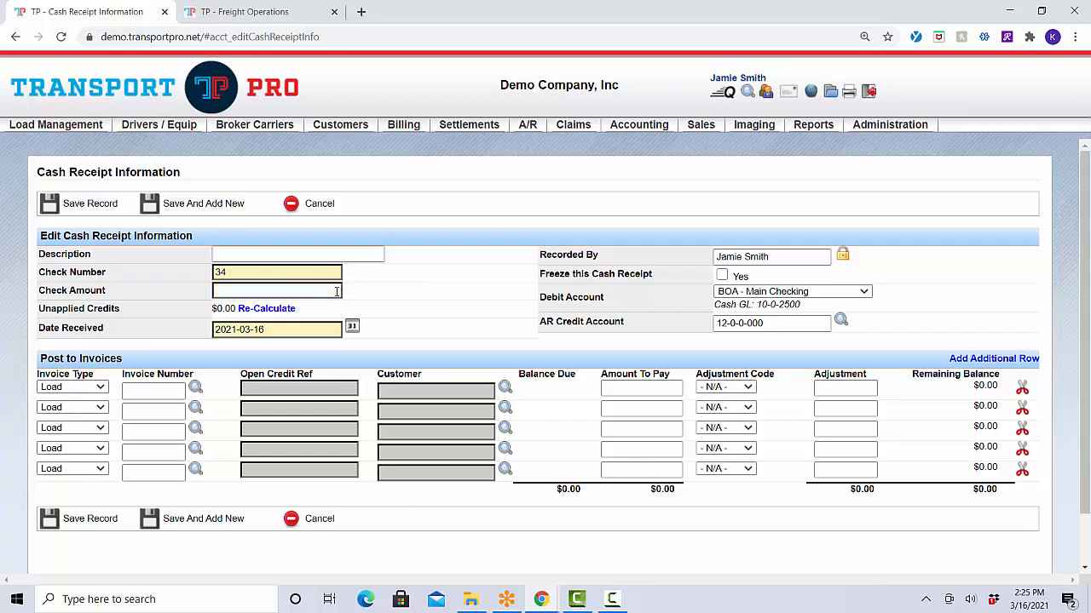
{"action": "type", "text": "1000"}
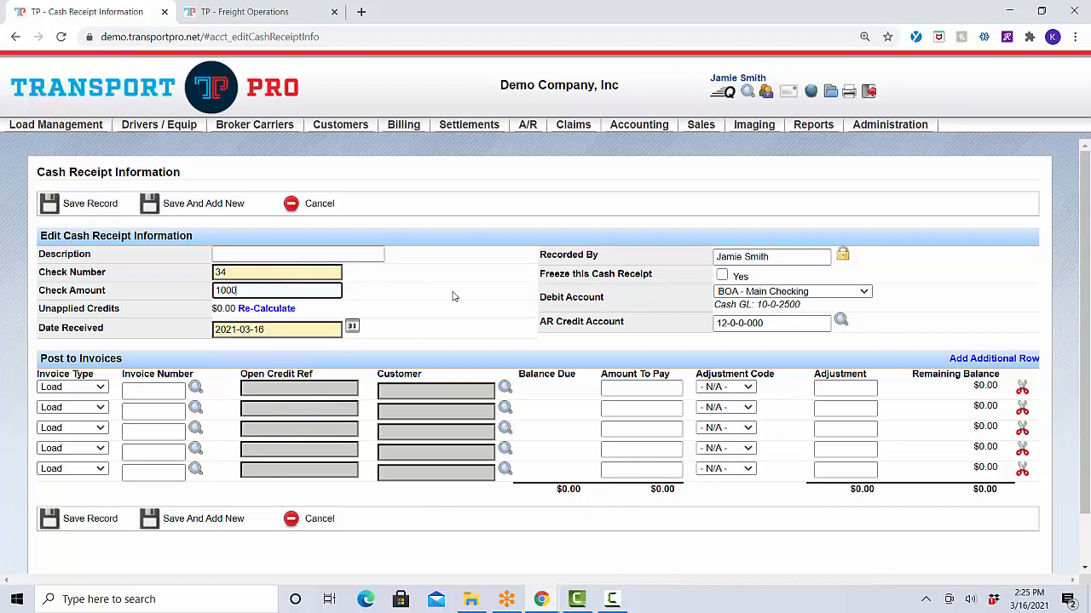
{"action": "left_click", "coordinate": [454, 297]}
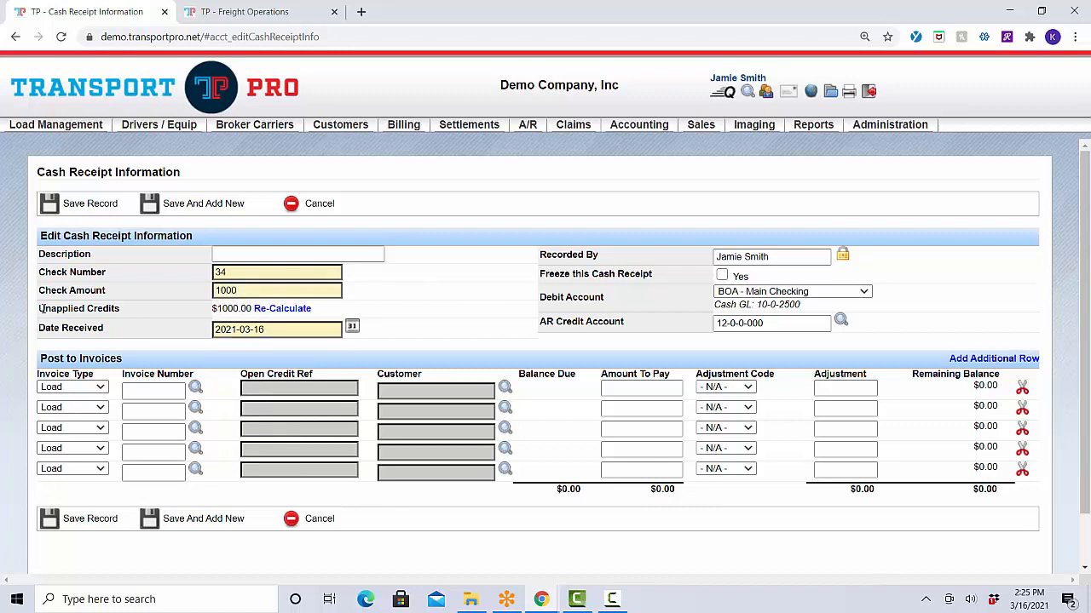
Step: Examine the receipt's unapplied credits, date received, recorded-by field and freeze option
{"action": "left_click_drag", "start_coordinate": [42, 309], "coordinate": [142, 318]}
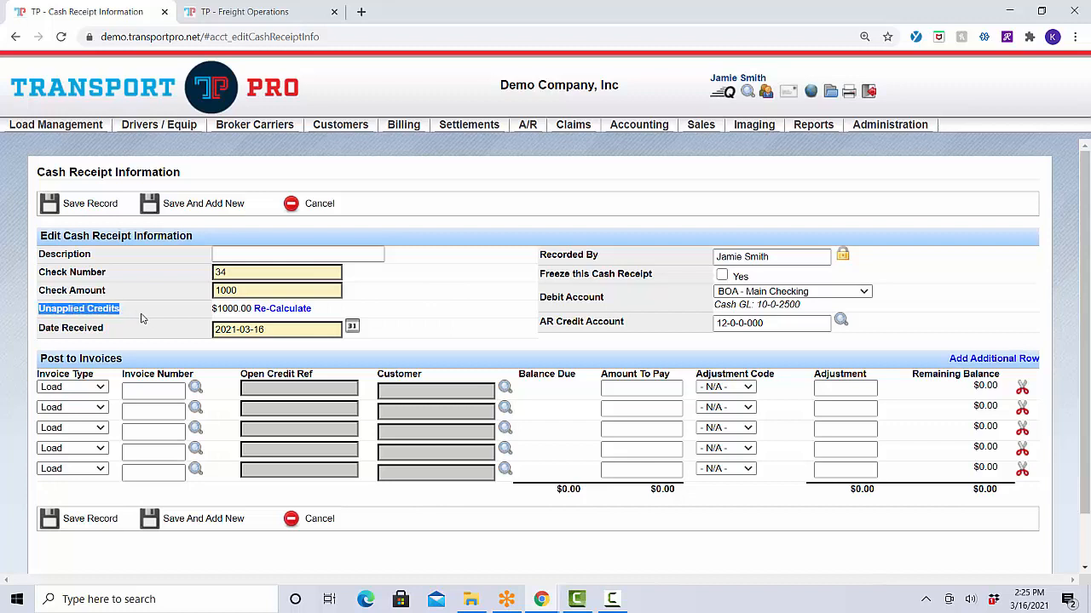
{"action": "left_click", "coordinate": [142, 317]}
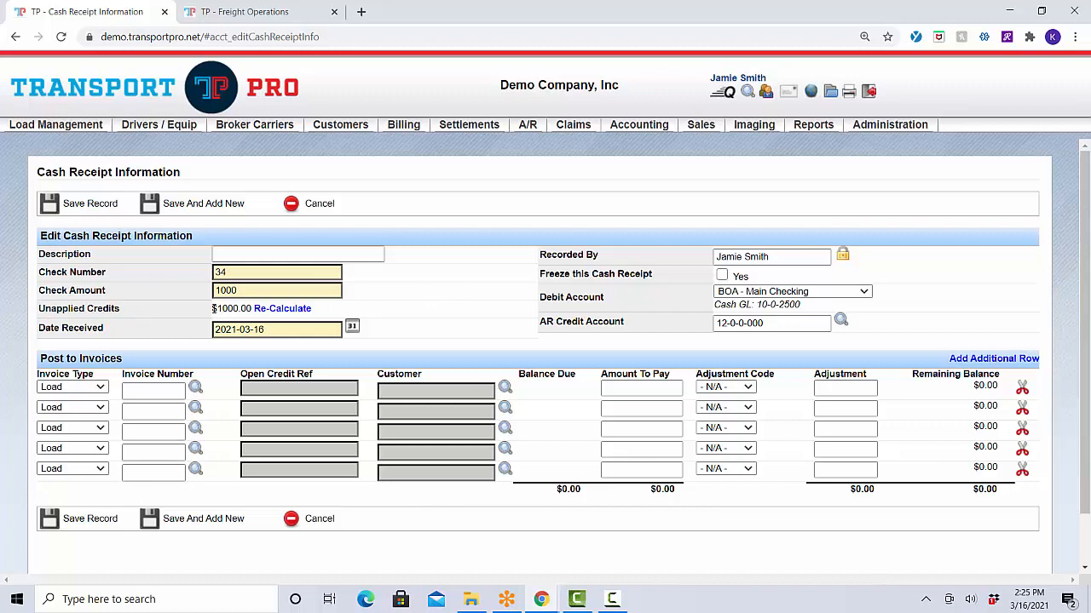
{"action": "left_click_drag", "start_coordinate": [213, 309], "coordinate": [250, 307]}
{"action": "left_click", "coordinate": [417, 315]}
{"action": "left_click", "coordinate": [296, 328]}
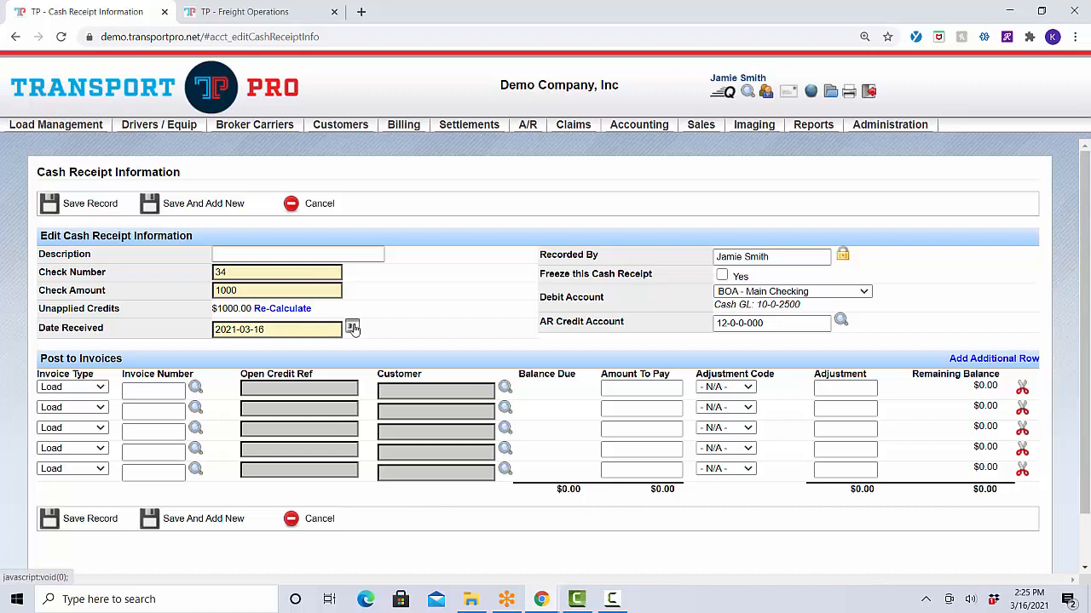
{"action": "left_click_drag", "start_coordinate": [540, 254], "coordinate": [609, 262]}
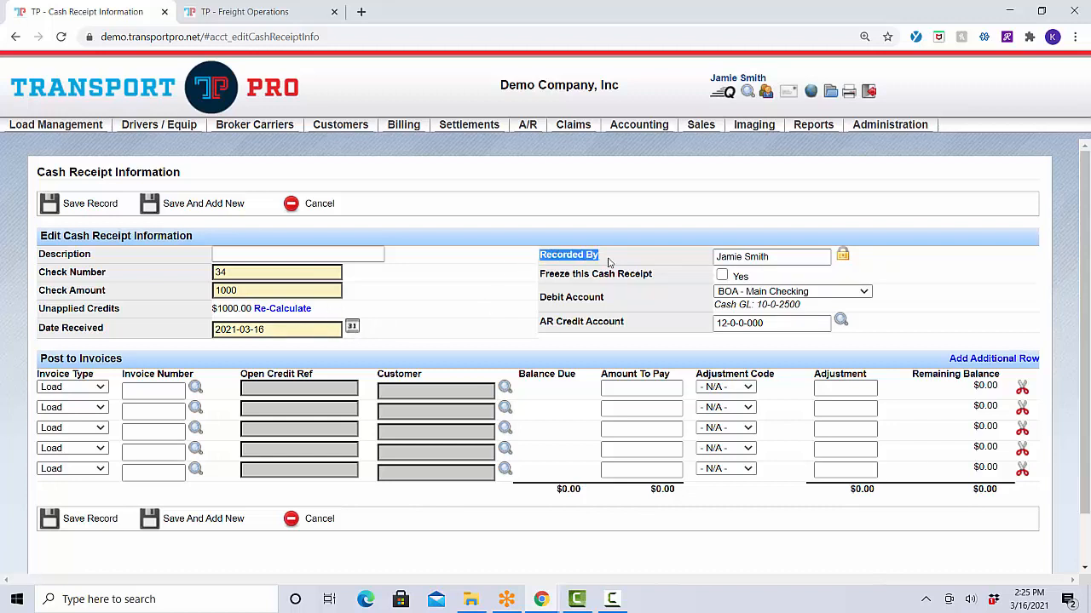
{"action": "left_click", "coordinate": [609, 263]}
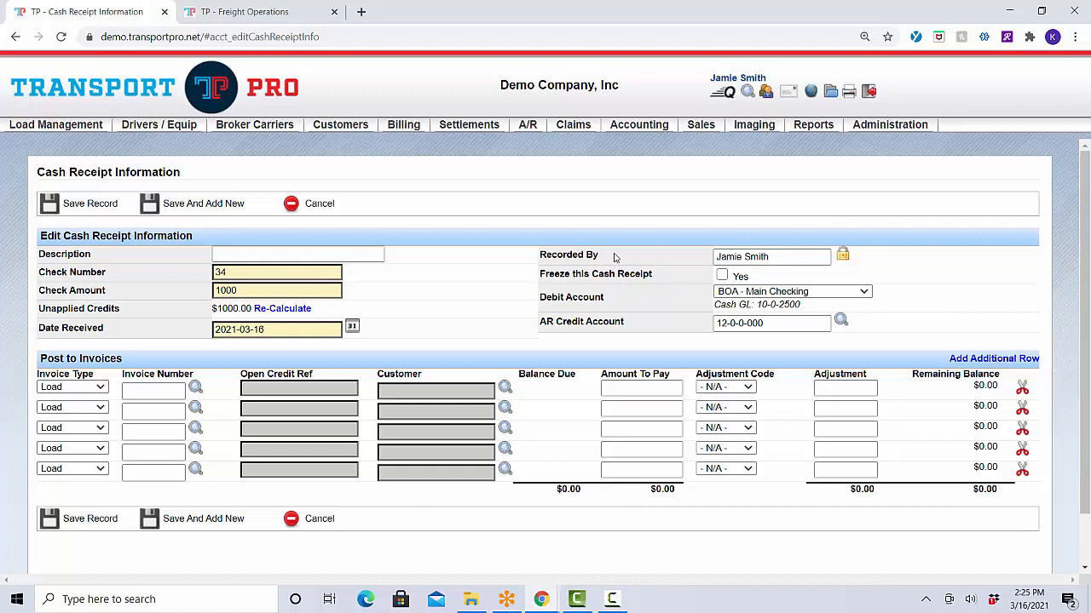
{"action": "left_click", "coordinate": [735, 253]}
{"action": "left_click", "coordinate": [722, 278]}
{"action": "left_click", "coordinate": [723, 277]}
Step: Examine the debit account choices, the AR credit account and the accounting commands for finding checking accounts
{"action": "left_click_drag", "start_coordinate": [541, 297], "coordinate": [625, 301]}
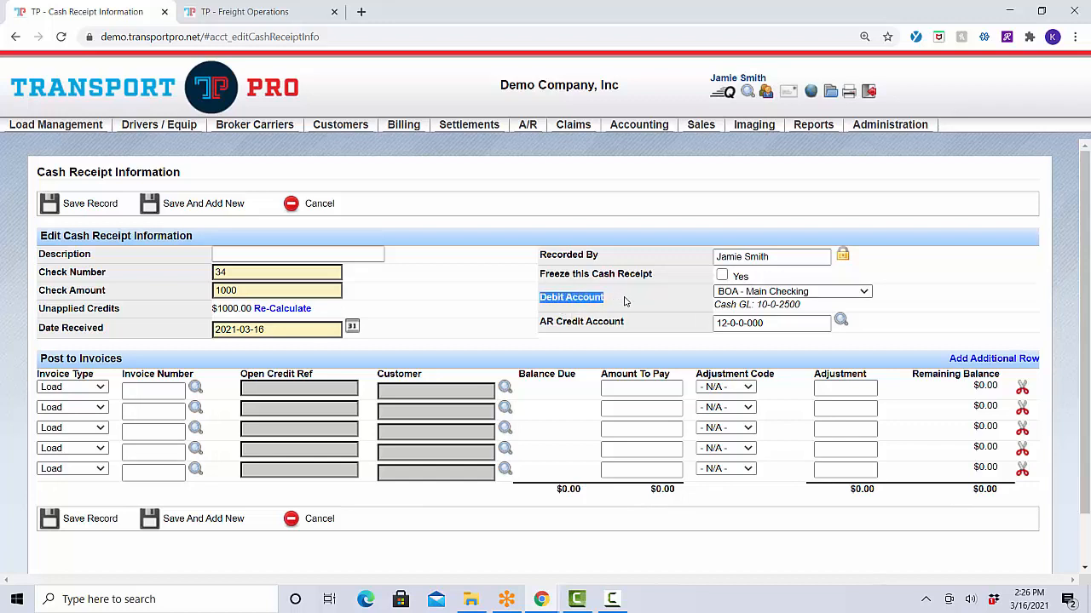
{"action": "left_click", "coordinate": [626, 301]}
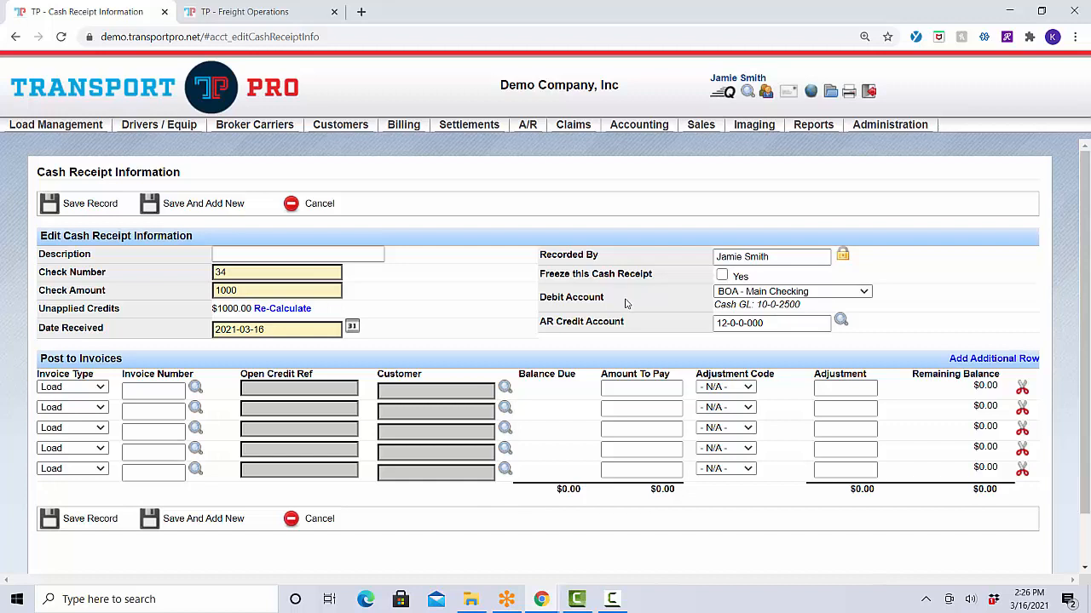
{"action": "left_click", "coordinate": [864, 292]}
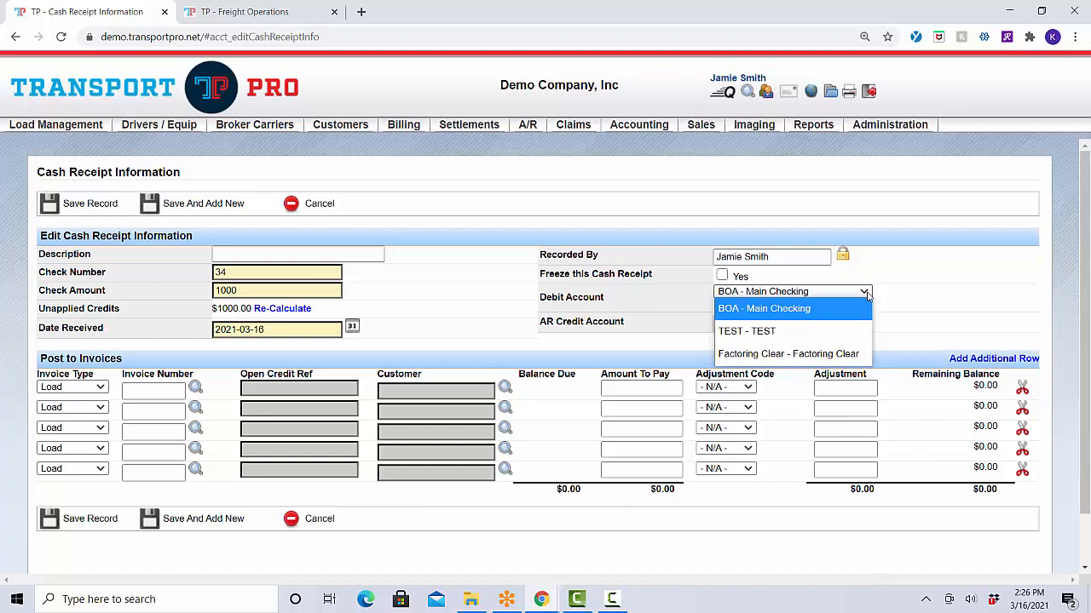
{"action": "left_click", "coordinate": [866, 294]}
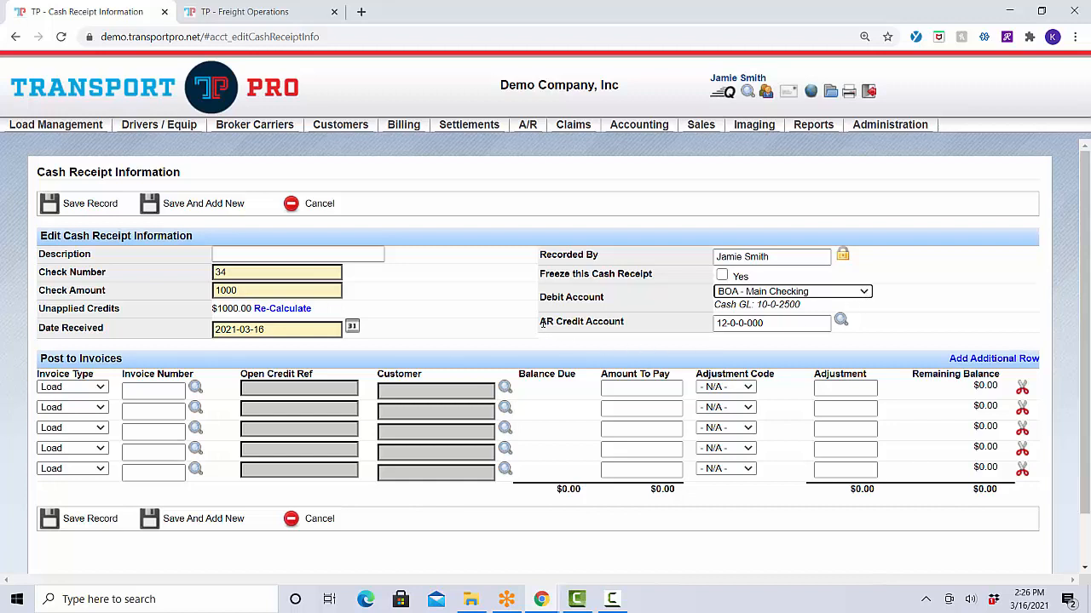
{"action": "left_click_drag", "start_coordinate": [541, 323], "coordinate": [652, 327]}
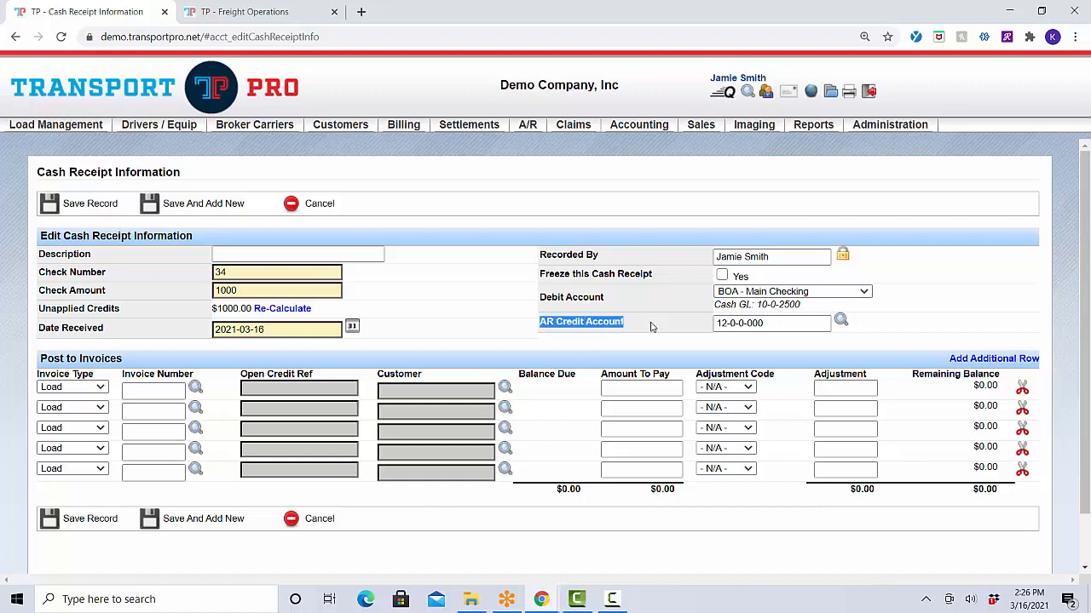
{"action": "left_click", "coordinate": [652, 327]}
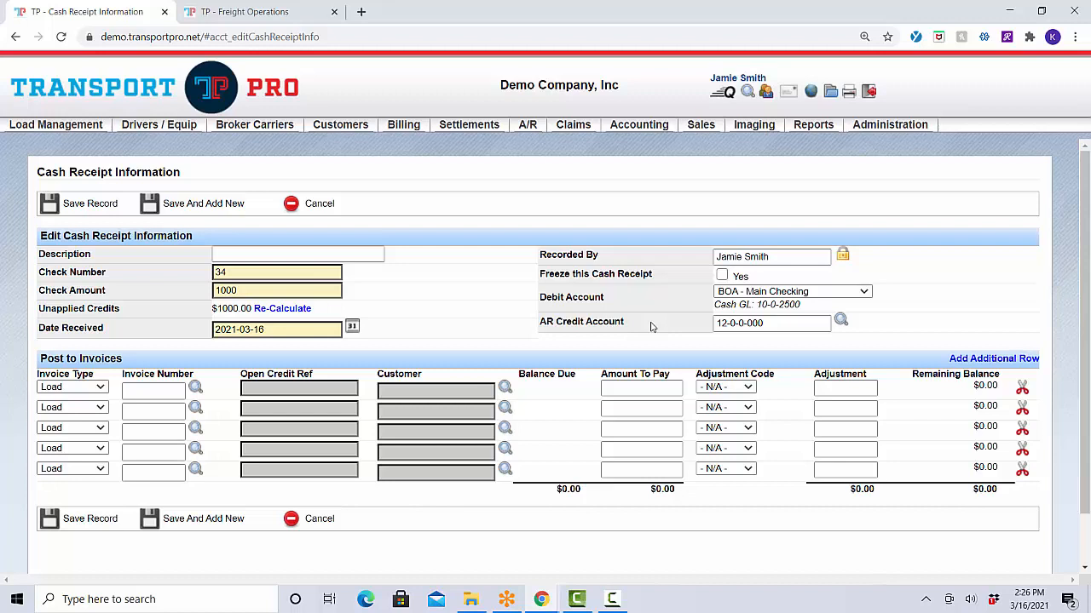
{"action": "left_click", "coordinate": [730, 324]}
{"action": "mouse_move", "coordinate": [651, 126]}
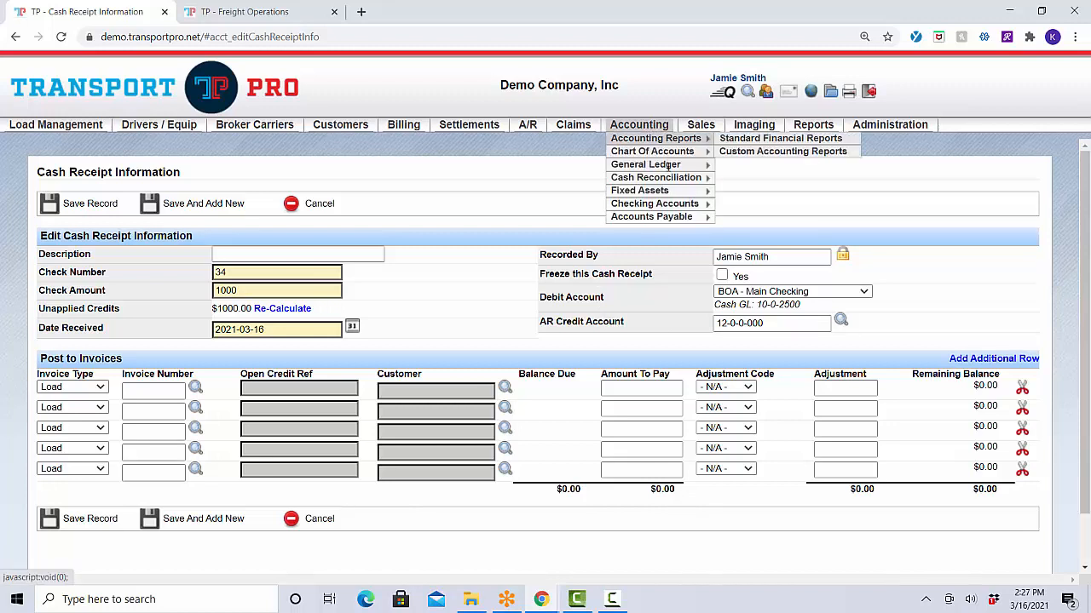
{"action": "mouse_move", "coordinate": [683, 204]}
{"action": "mouse_move", "coordinate": [737, 205]}
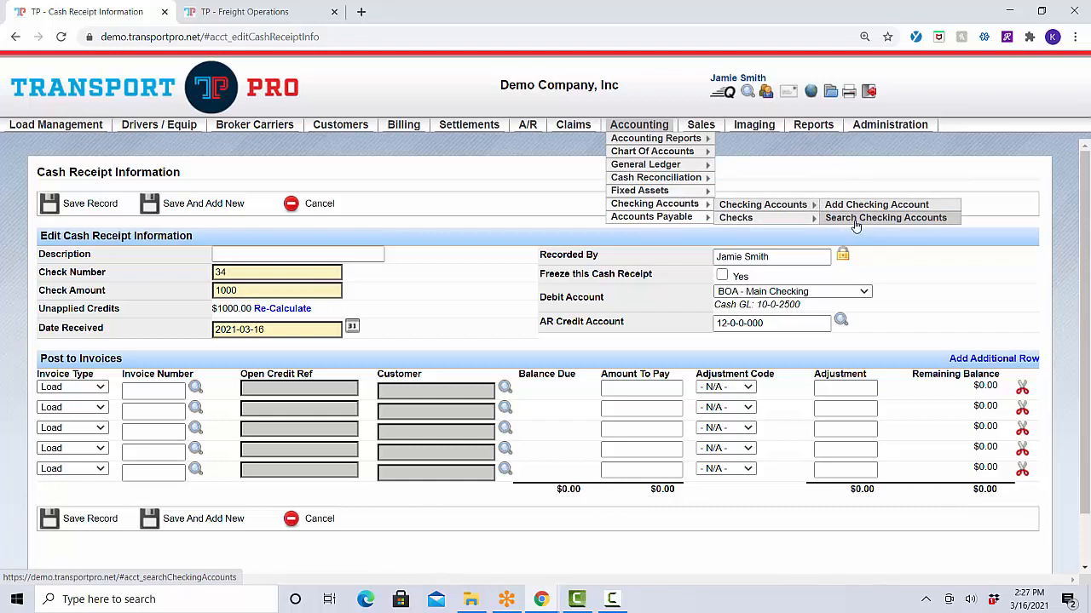
{"action": "mouse_move", "coordinate": [653, 216]}
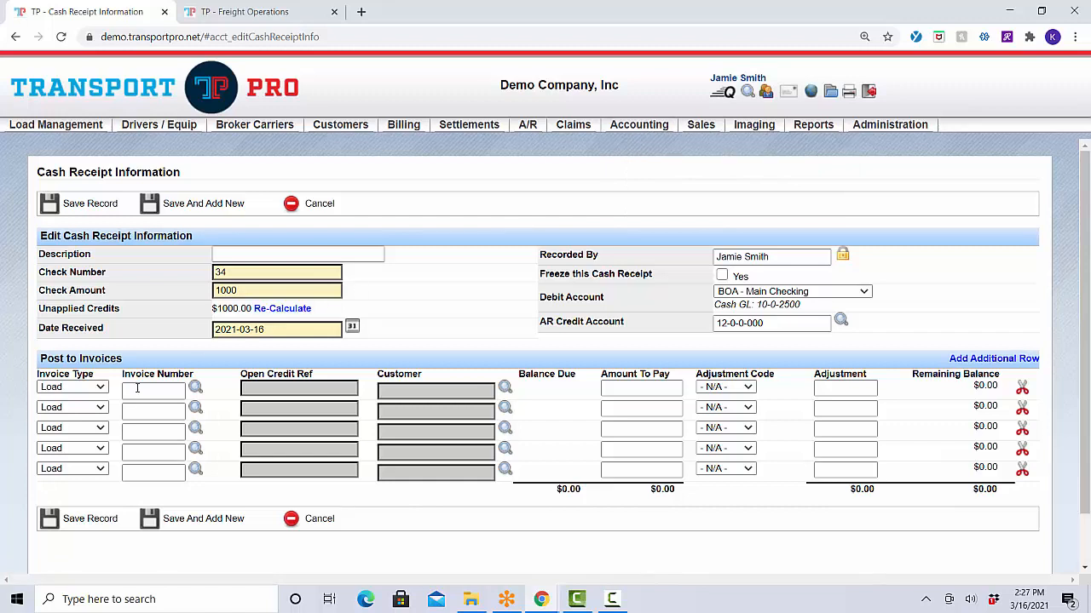
Step: Review the invoice types available for the first Post to Invoices row, keeping Load selected
{"action": "left_click_drag", "start_coordinate": [43, 361], "coordinate": [163, 365]}
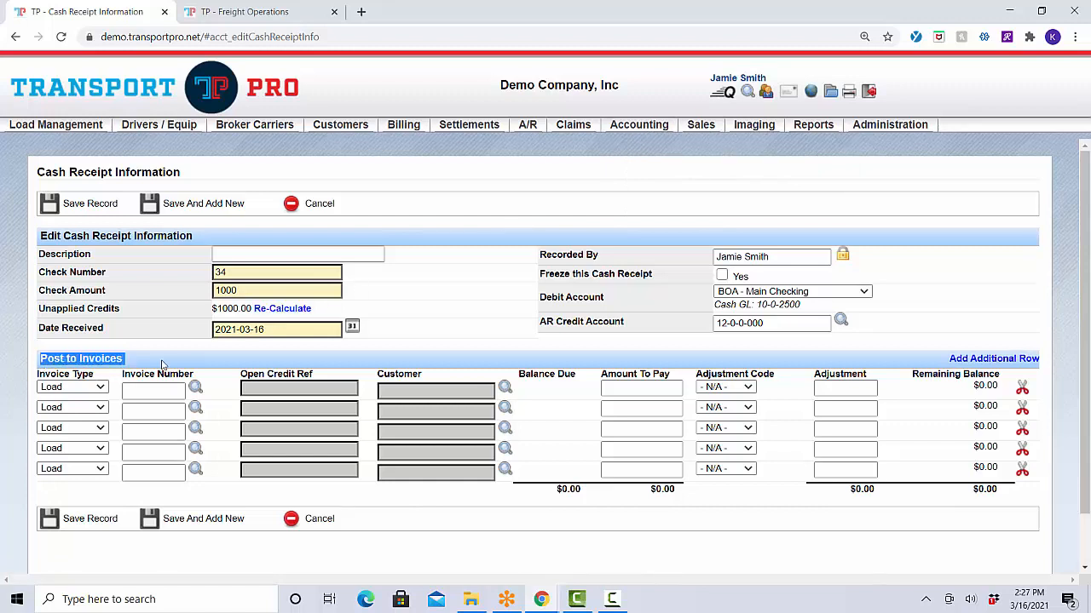
{"action": "left_click", "coordinate": [163, 365]}
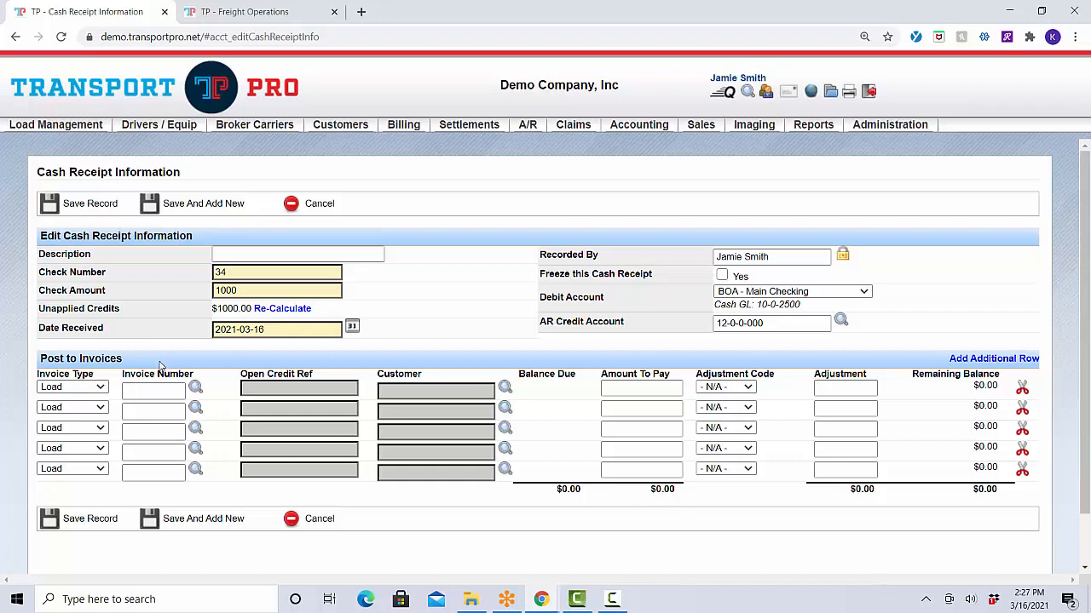
{"action": "left_click", "coordinate": [102, 389]}
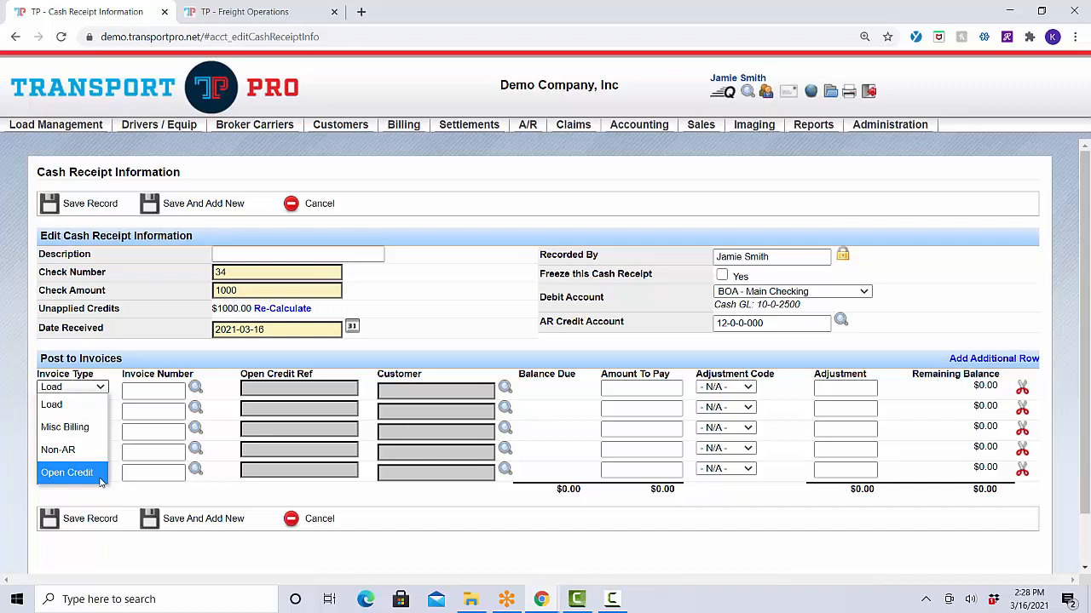
{"action": "left_click", "coordinate": [98, 412]}
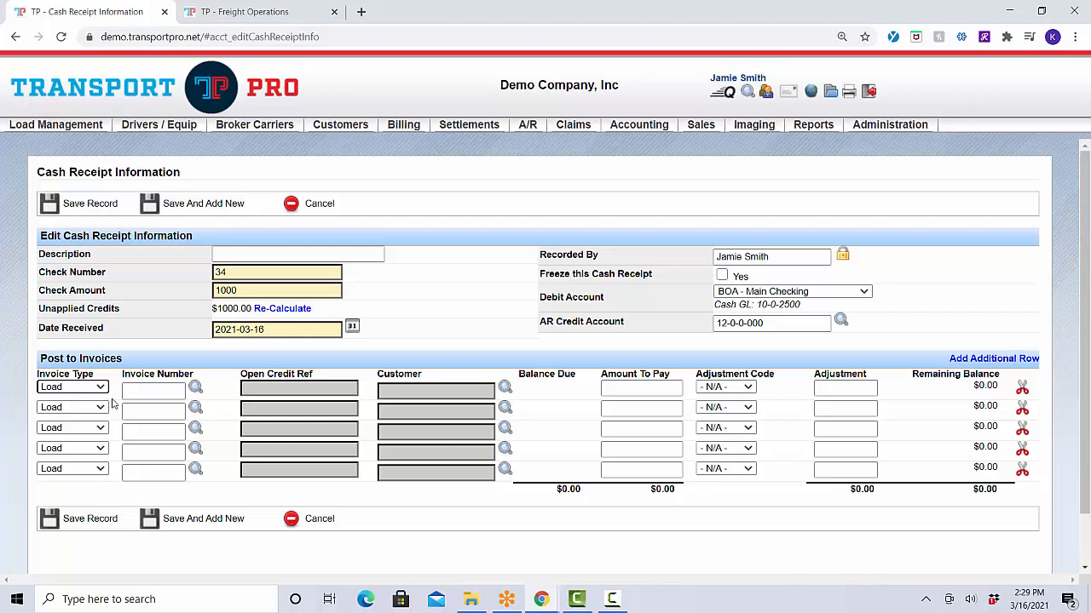
Step: Search the unpaid load invoices without filters and add invoice 2848 to the first row of the receipt
{"action": "left_click", "coordinate": [180, 389]}
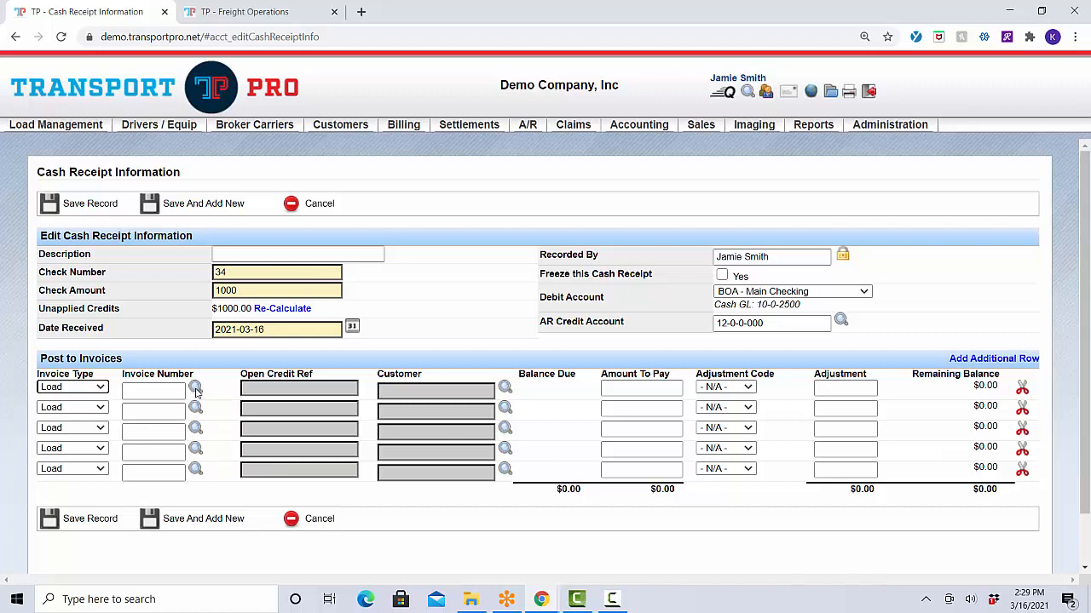
{"action": "left_click", "coordinate": [195, 389]}
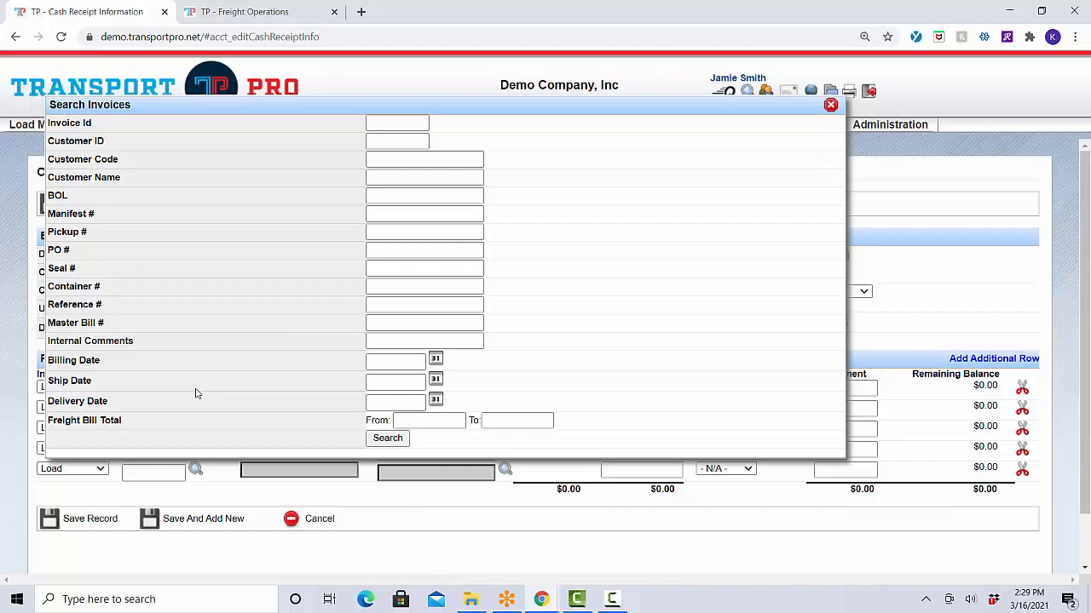
{"action": "left_click", "coordinate": [412, 198]}
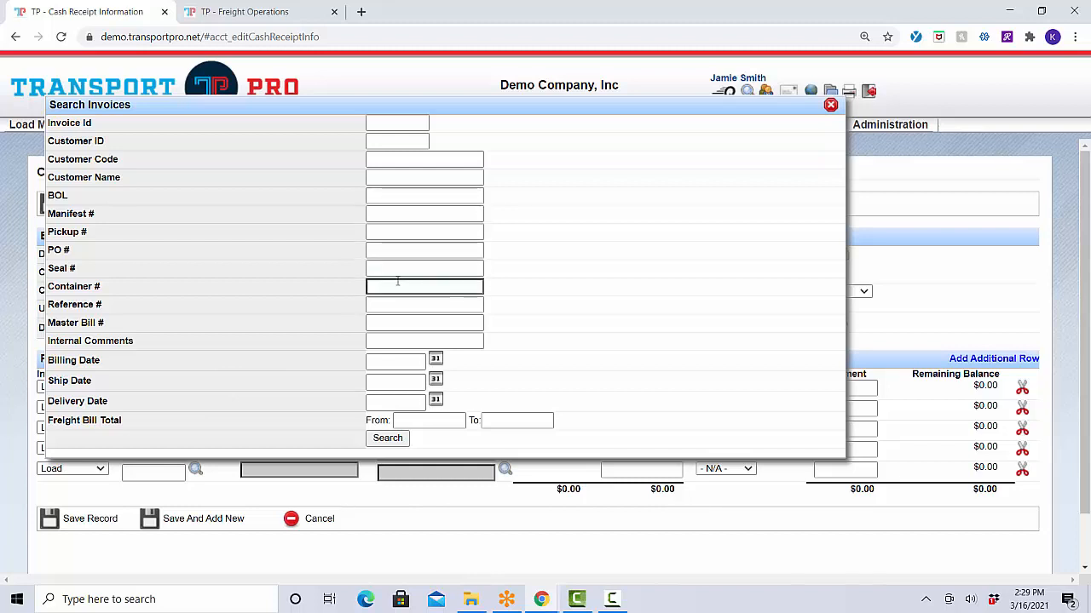
{"action": "left_click", "coordinate": [394, 439]}
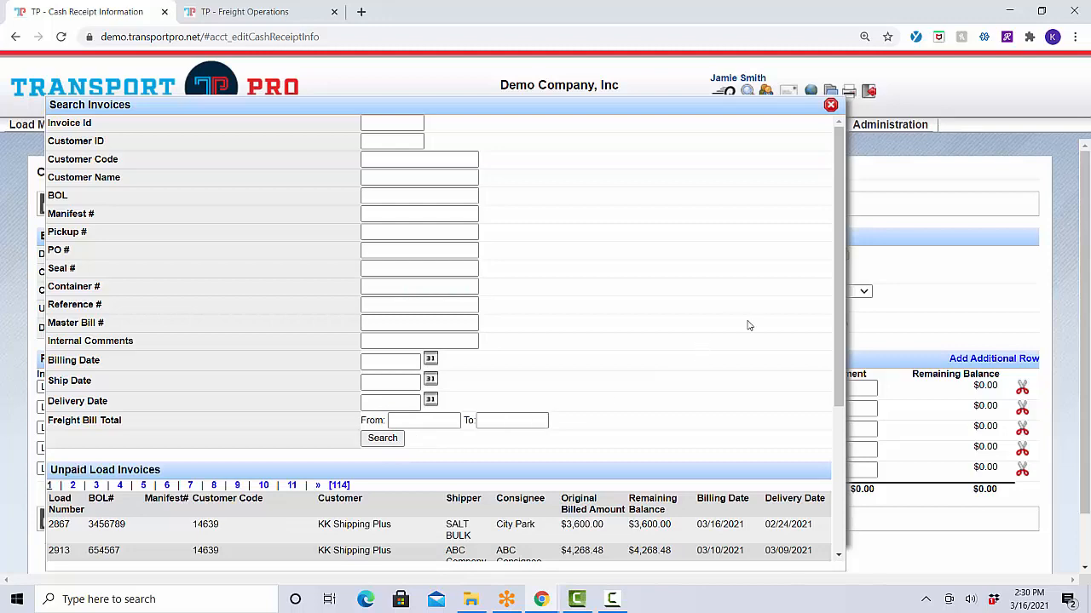
{"action": "scroll", "coordinate": [748, 326], "scroll_direction": "down", "scroll_amount": 3}
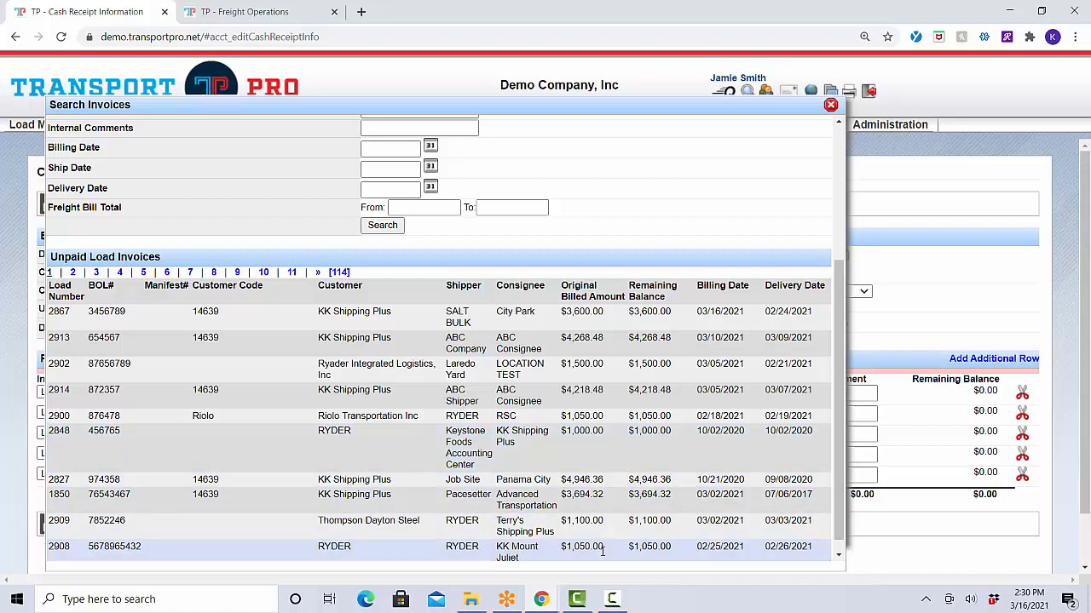
{"action": "left_click", "coordinate": [830, 107]}
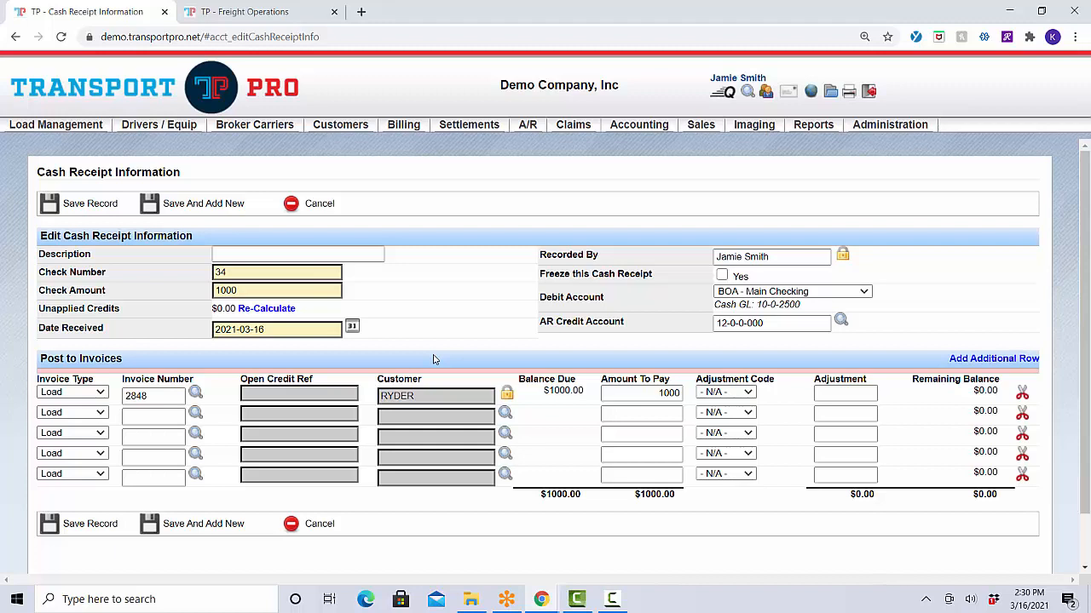
Step: Add three additional invoice rows to the Post to Invoices section
{"action": "left_click", "coordinate": [168, 438]}
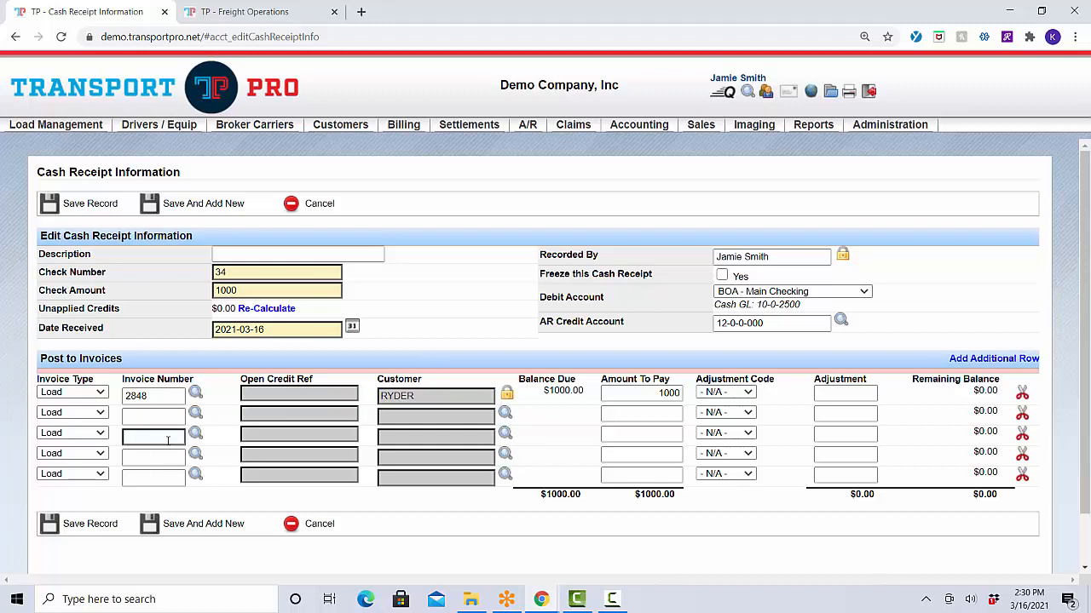
{"action": "left_click", "coordinate": [1014, 365]}
{"action": "left_click", "coordinate": [1014, 365]}
{"action": "left_click", "coordinate": [1015, 365]}
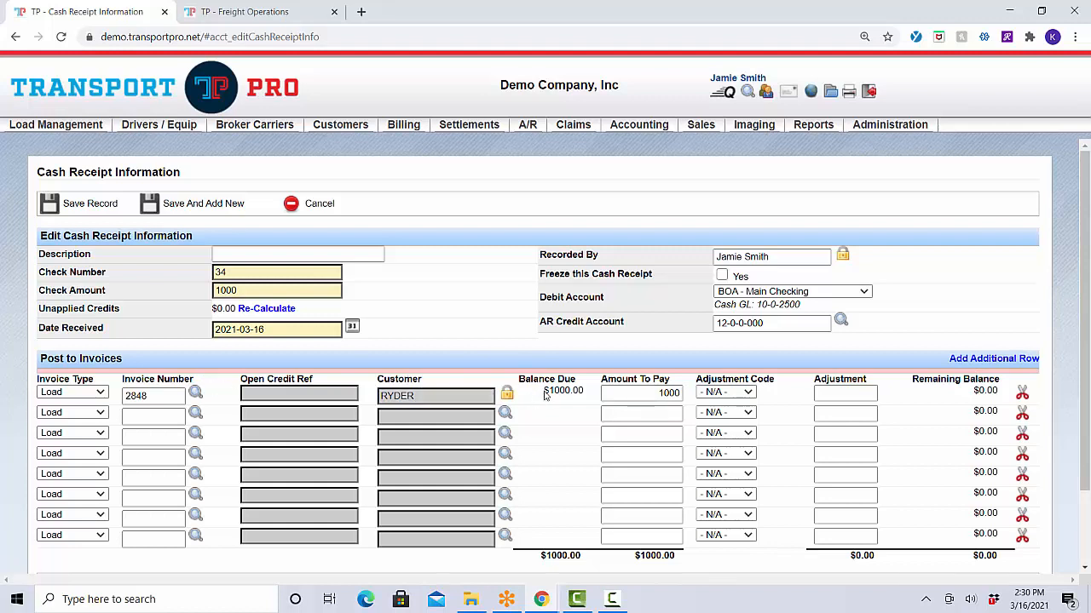
Step: Check the first row's amount to pay, the total remaining balance and the unapplied credits of the receipt
{"action": "left_click", "coordinate": [653, 390]}
{"action": "left_click_drag", "start_coordinate": [972, 559], "coordinate": [1008, 565]}
{"action": "left_click", "coordinate": [1008, 563]}
{"action": "left_click_drag", "start_coordinate": [212, 309], "coordinate": [236, 309]}
{"action": "left_click", "coordinate": [201, 313]}
Step: Reload a blank cash receipt form and enter check number 23 with a check amount of 1200
{"action": "left_click", "coordinate": [61, 37]}
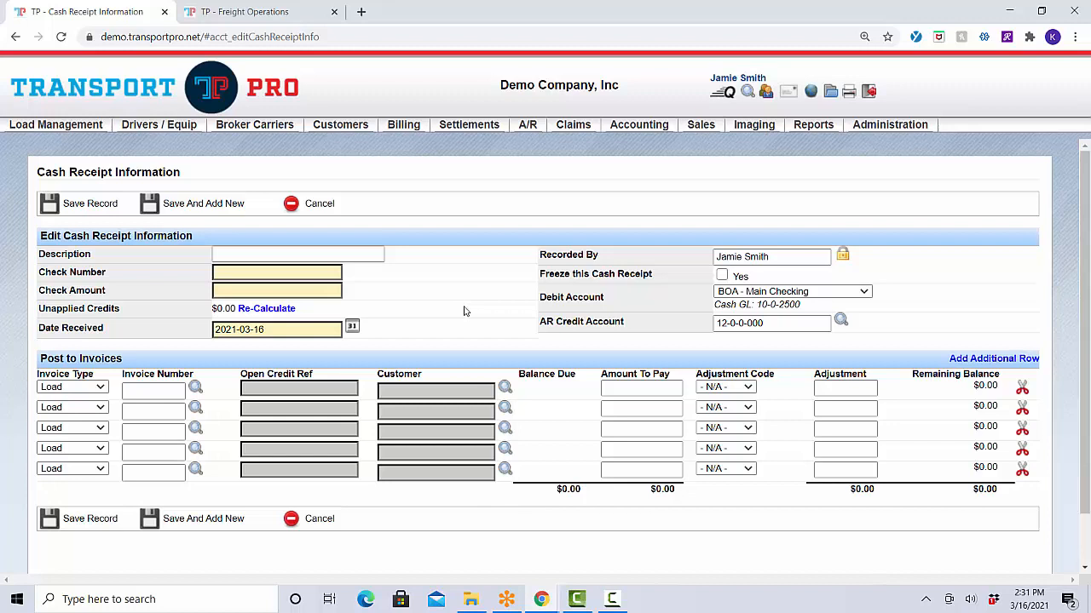
{"action": "left_click", "coordinate": [334, 272]}
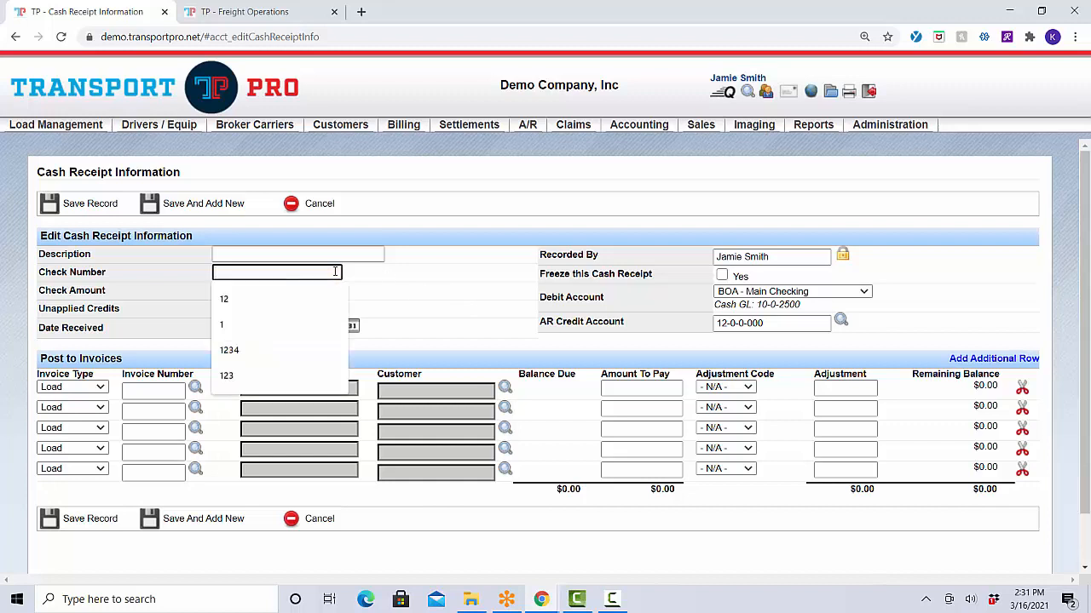
{"action": "type", "text": "23"}
{"action": "key", "text": "Tab"}
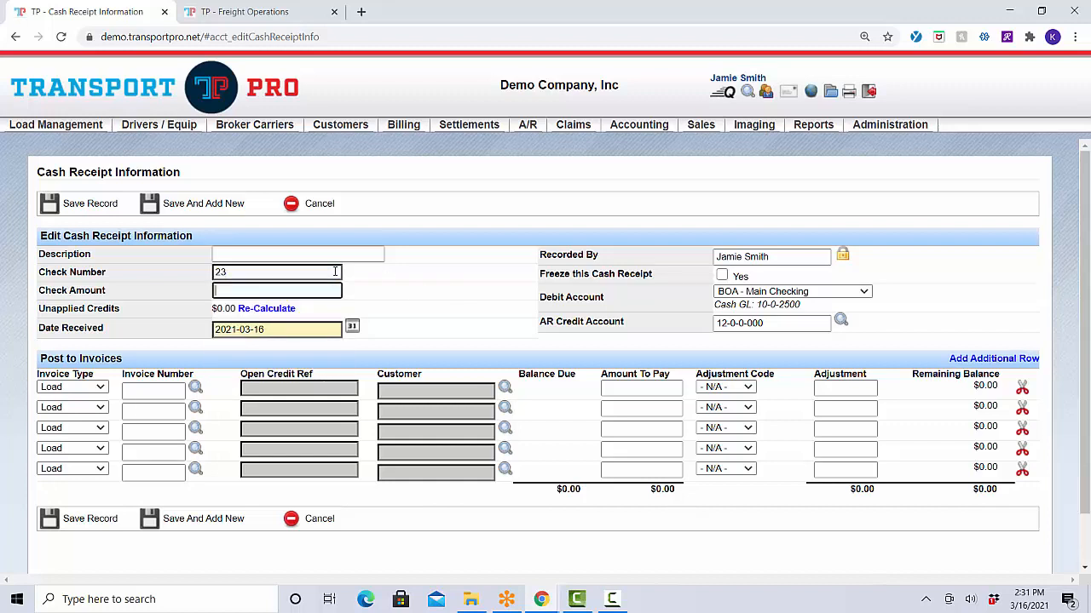
{"action": "type", "text": "1200"}
{"action": "left_click", "coordinate": [421, 287]}
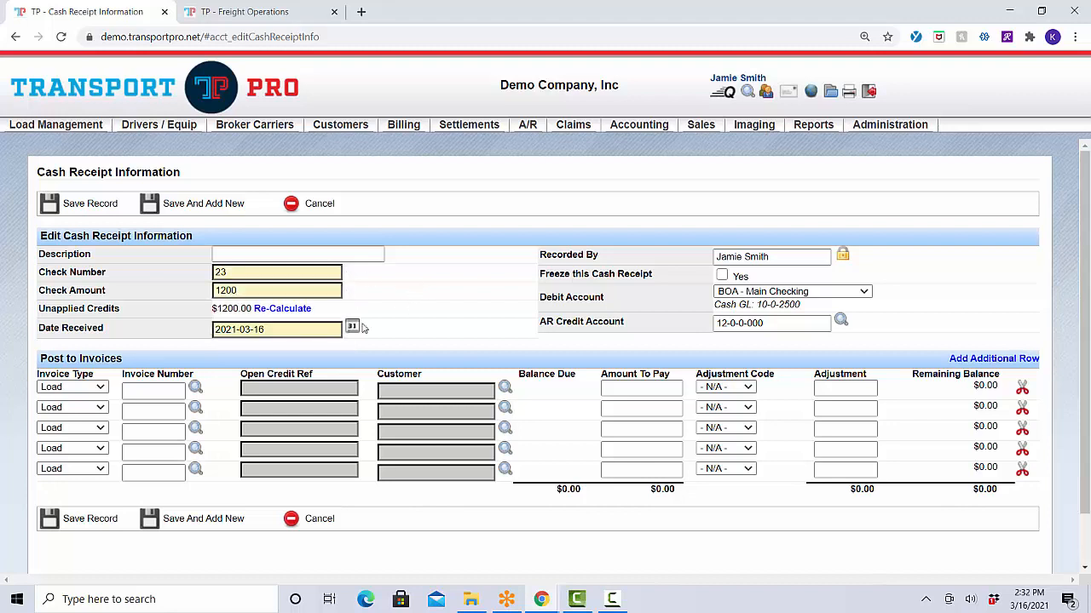
Step: Search the unpaid load invoices without filters and add RYDER's invoice 2848 to the first row of the receipt
{"action": "left_click", "coordinate": [195, 389]}
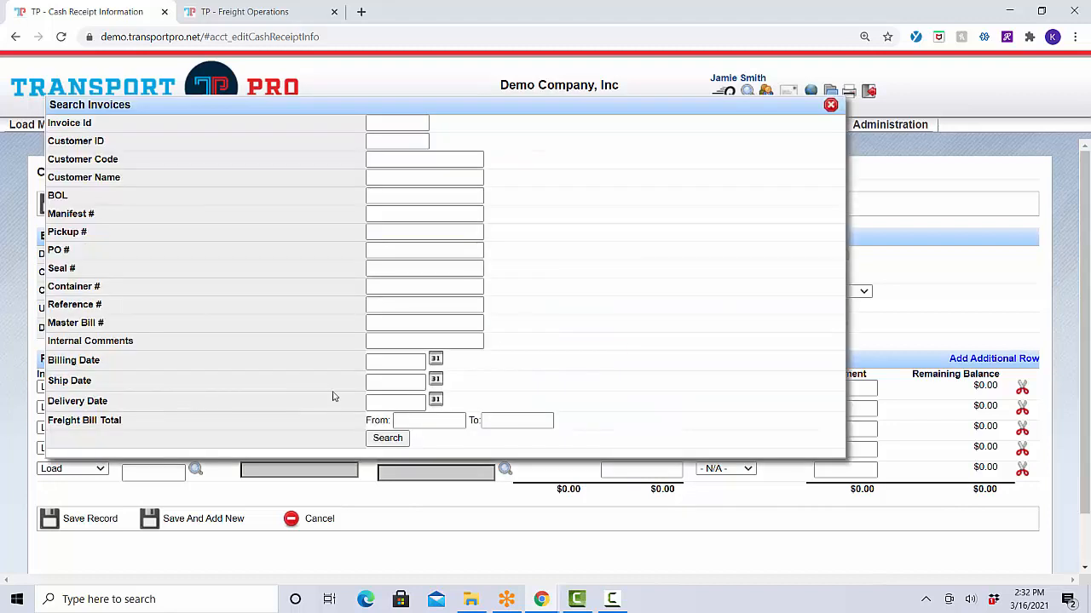
{"action": "left_click", "coordinate": [387, 438]}
{"action": "scroll", "coordinate": [699, 398], "scroll_direction": "down", "scroll_amount": 5}
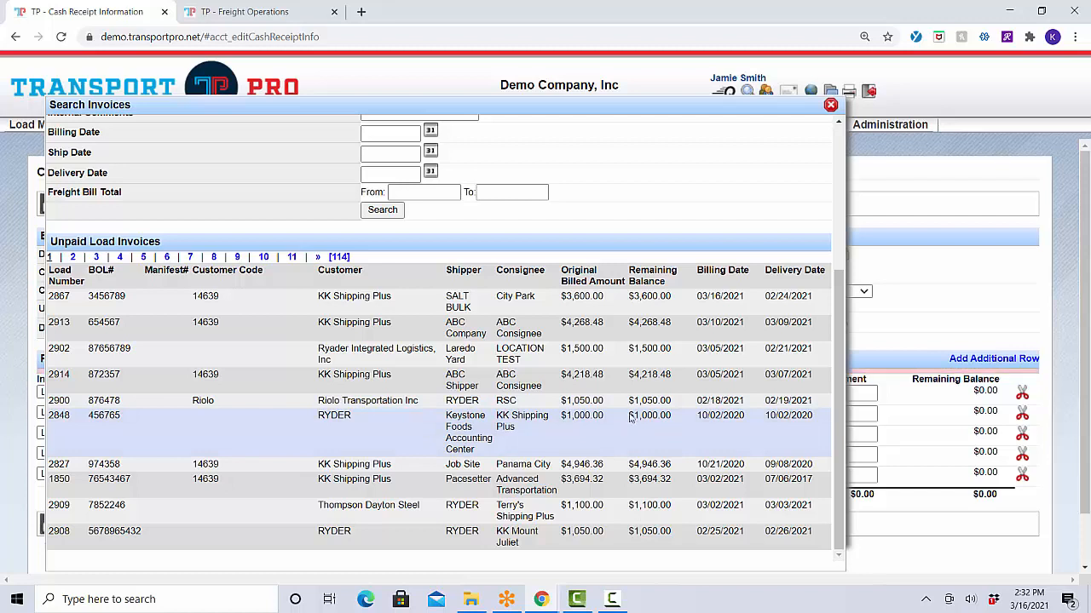
{"action": "left_click", "coordinate": [831, 105]}
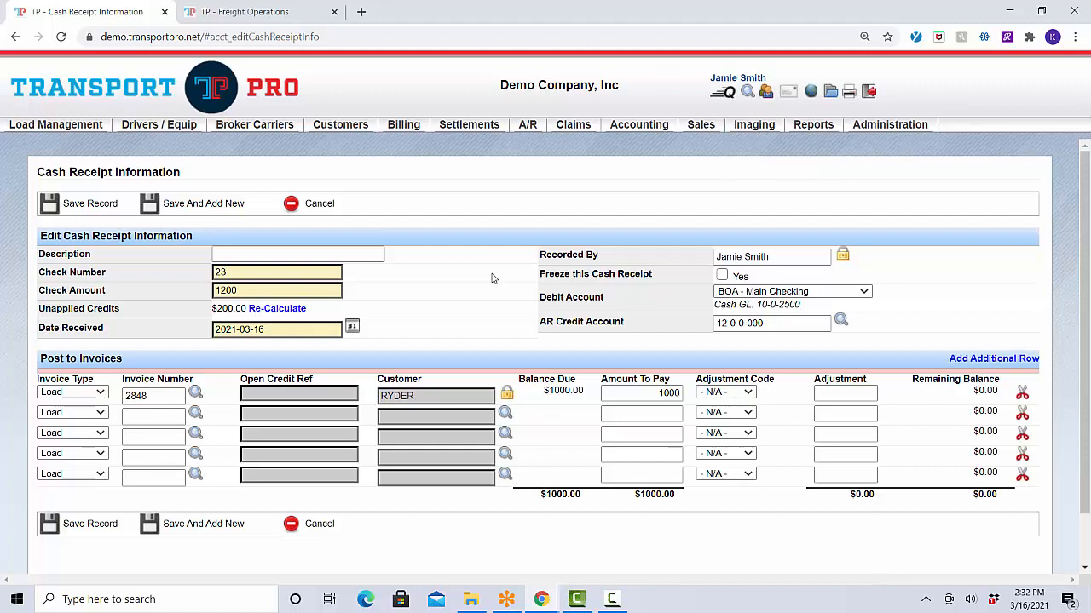
Step: Set the second Post to Invoices row to Open Credit and assign it to customer 1002 - RYDER
{"action": "left_click", "coordinate": [274, 288]}
{"action": "left_click_drag", "start_coordinate": [216, 310], "coordinate": [247, 307]}
{"action": "left_click", "coordinate": [590, 436]}
{"action": "left_click", "coordinate": [99, 414]}
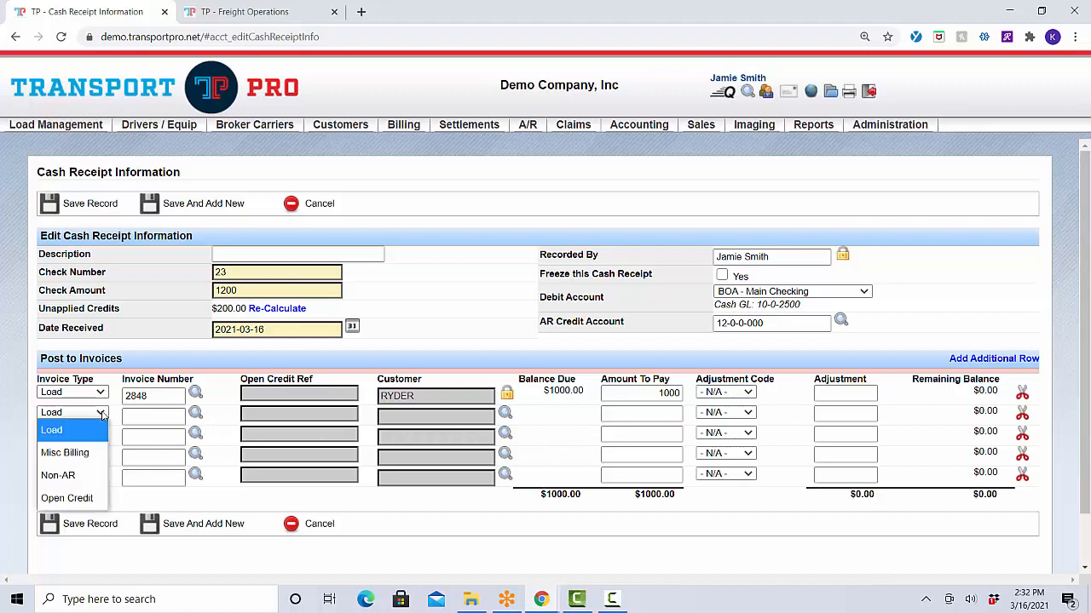
{"action": "left_click", "coordinate": [96, 500]}
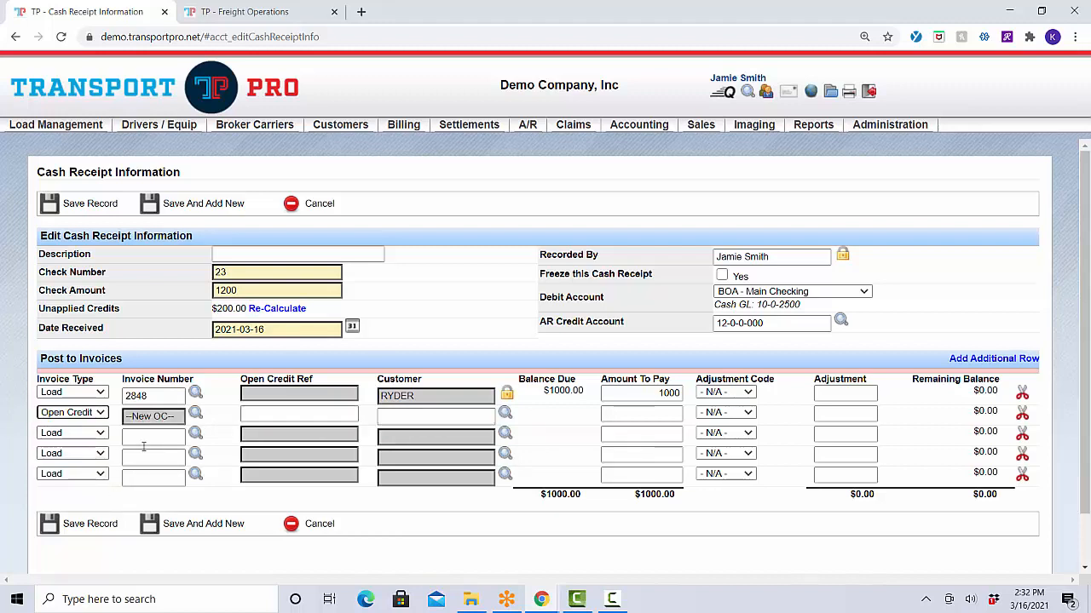
{"action": "left_click", "coordinate": [420, 415]}
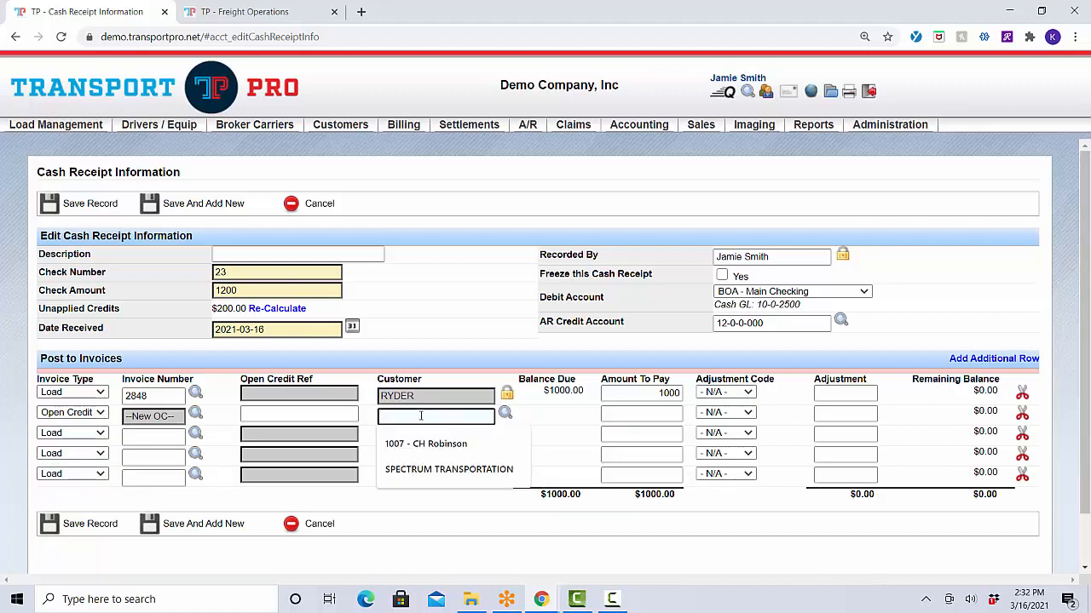
{"action": "type", "text": "ryder"}
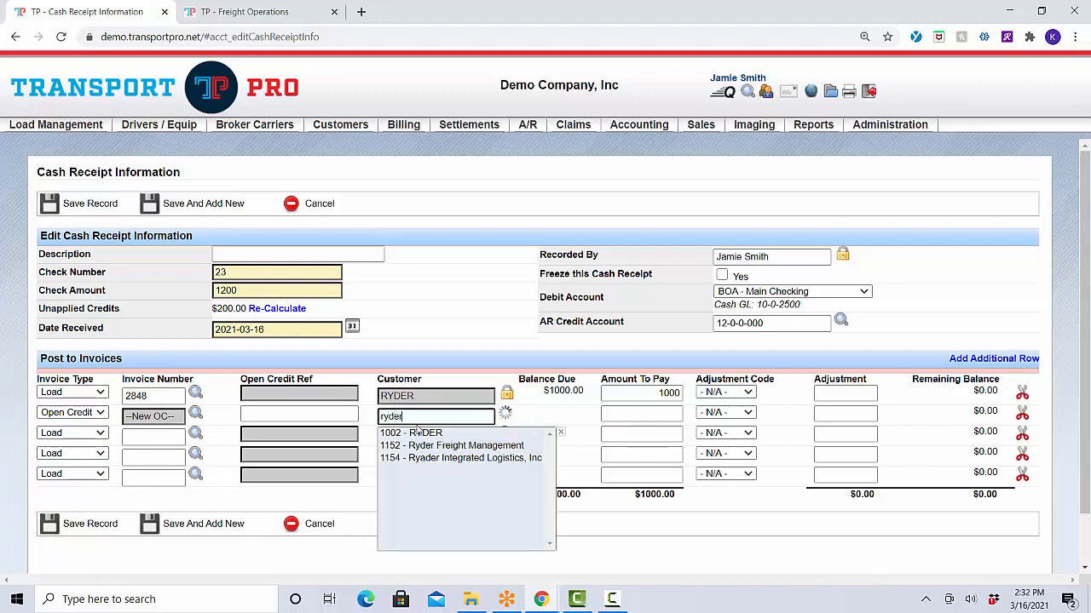
{"action": "left_click", "coordinate": [415, 432]}
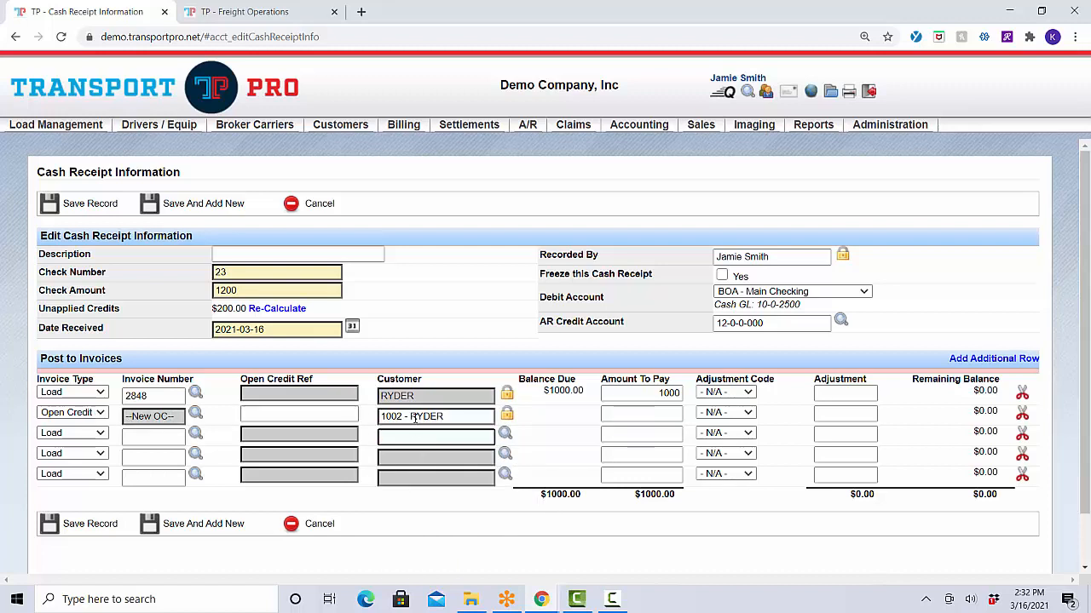
Step: Enter the open credit reference OC 3/16 Ryder in the second row and set its amount to pay to 200
{"action": "left_click", "coordinate": [336, 416]}
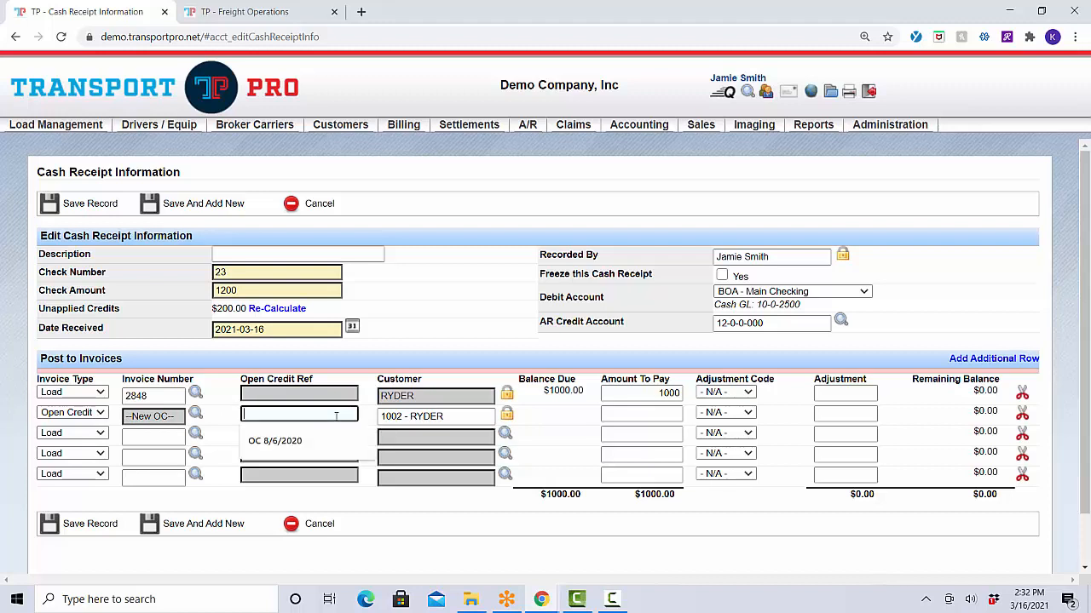
{"action": "type", "text": "OC 3/1"}
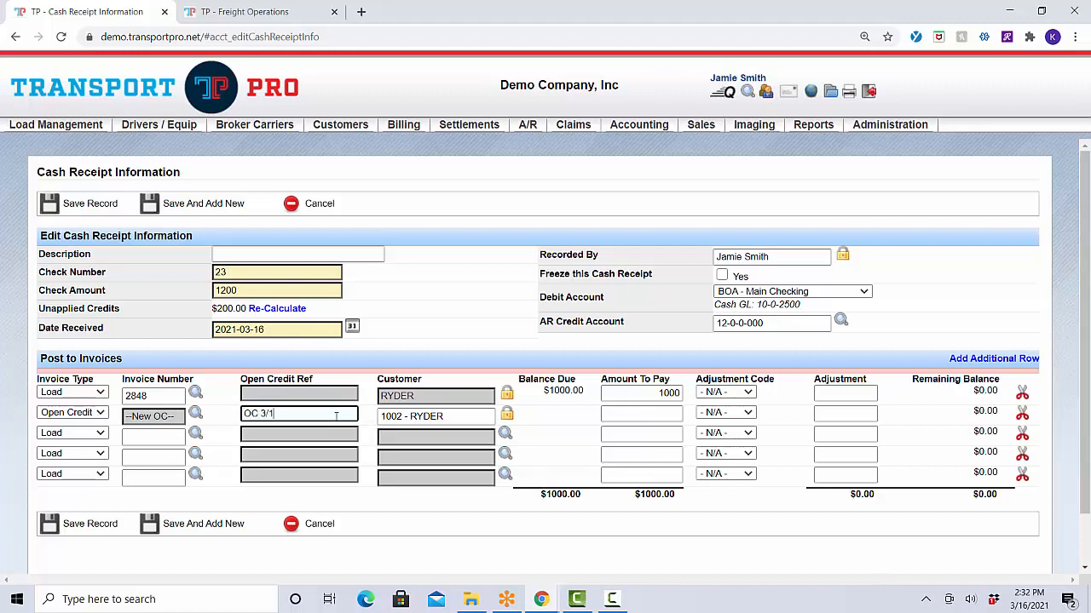
{"action": "type", "text": "6 Ryder"}
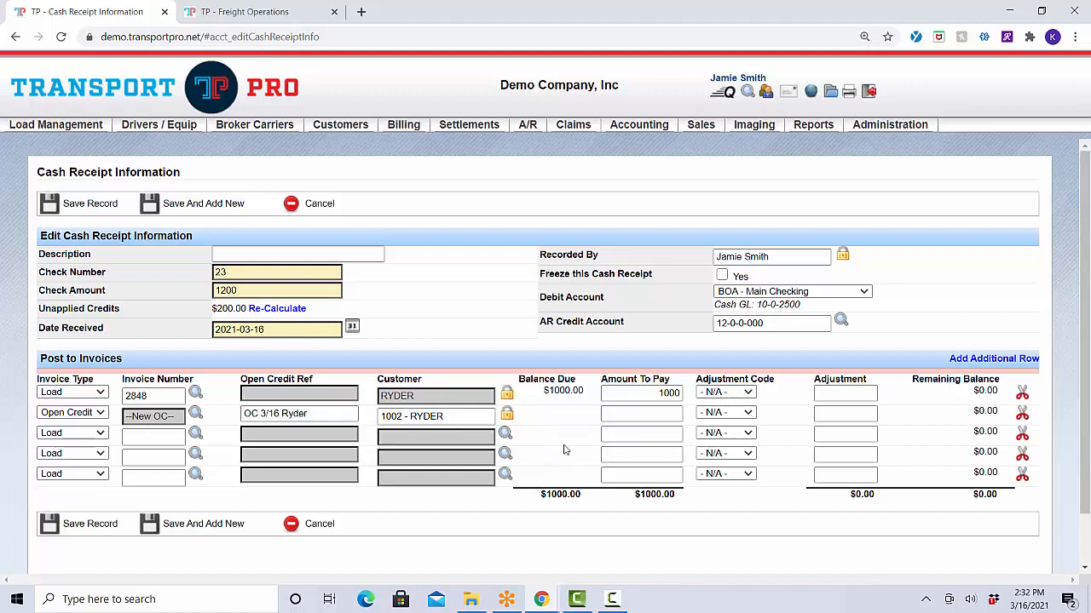
{"action": "left_click", "coordinate": [635, 411]}
{"action": "type", "text": "200"}
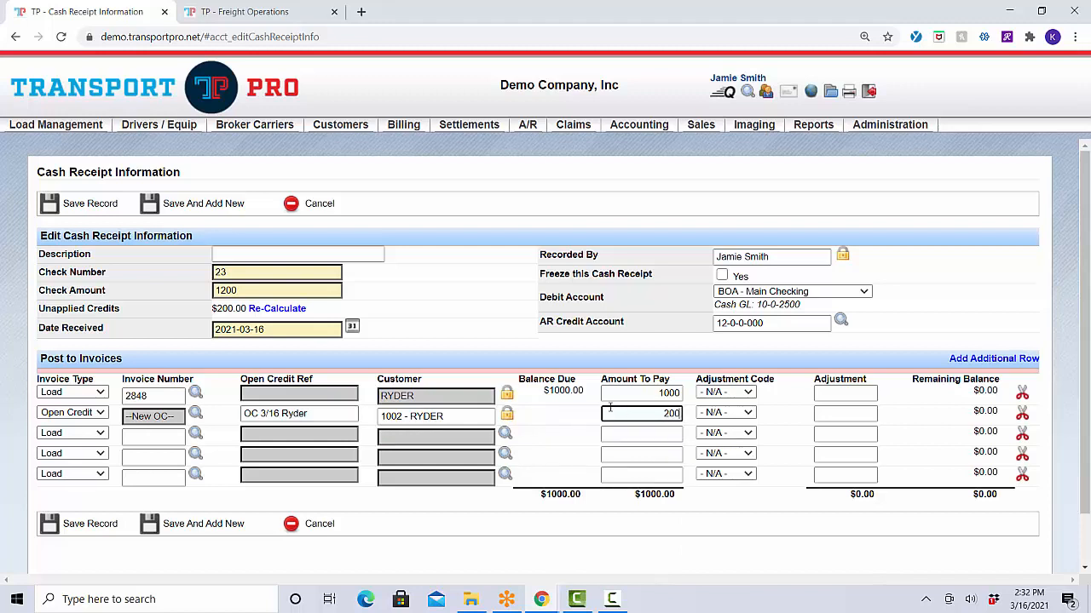
{"action": "left_click", "coordinate": [566, 411]}
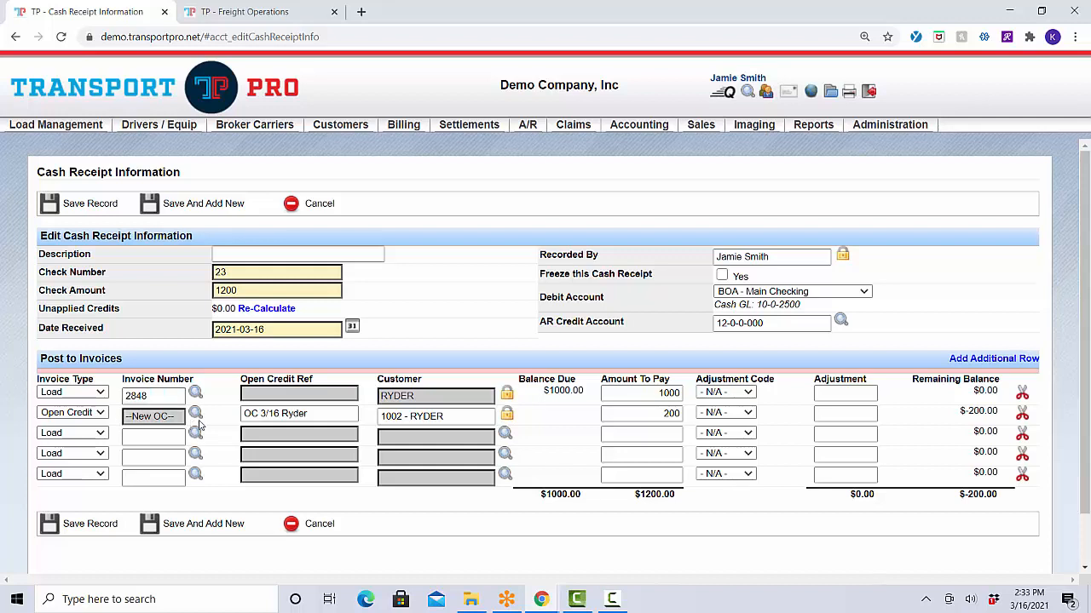
Step: Review the open credit reference in the second row and the total remaining balance of the receipt
{"action": "left_click", "coordinate": [246, 415]}
{"action": "left_click_drag", "start_coordinate": [245, 415], "coordinate": [316, 415]}
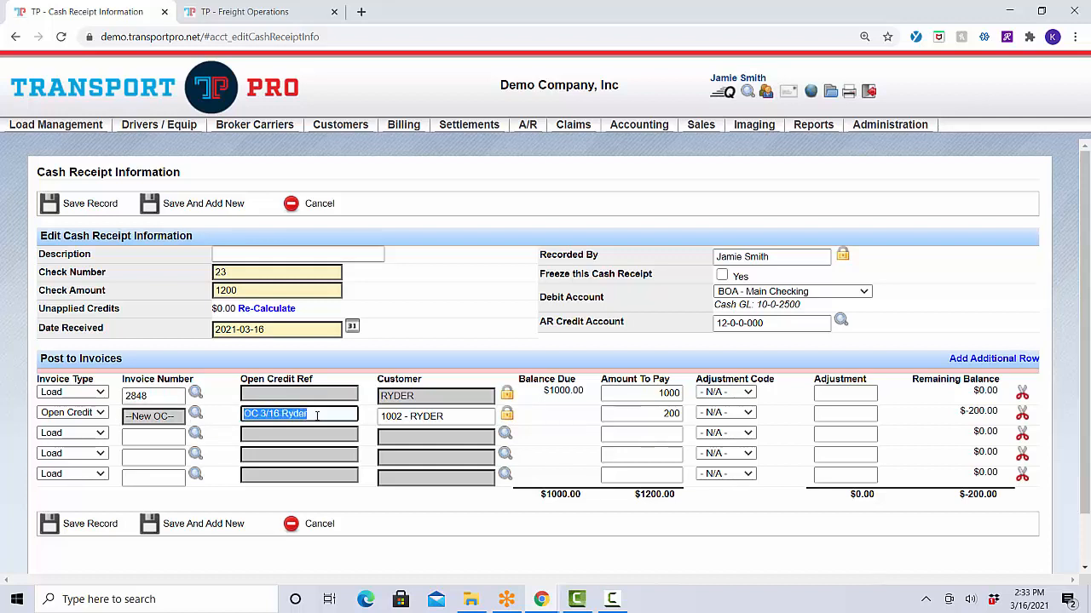
{"action": "left_click", "coordinate": [316, 415]}
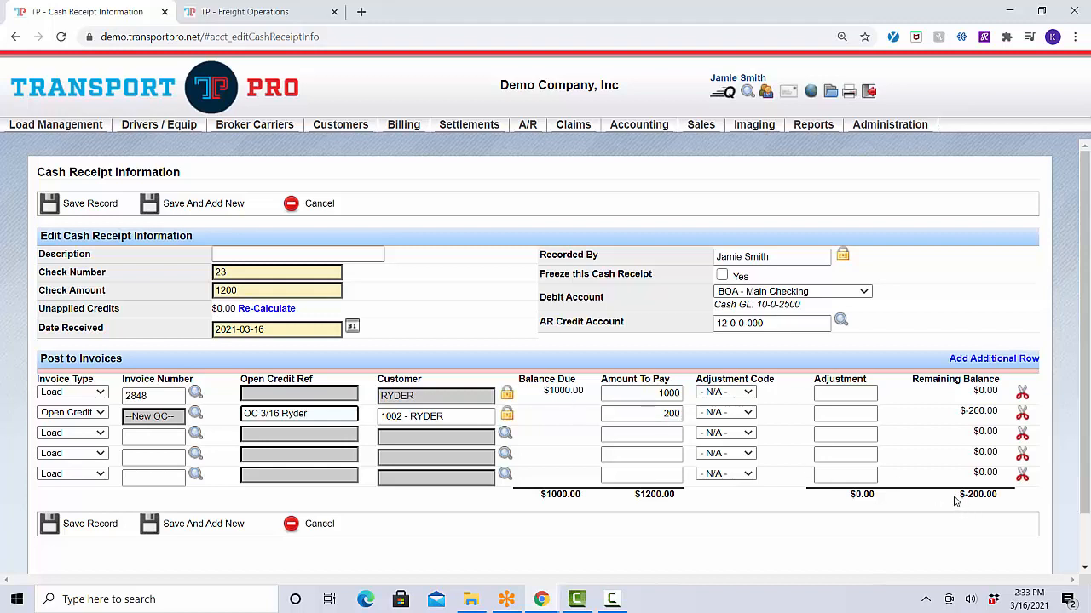
{"action": "left_click_drag", "start_coordinate": [955, 501], "coordinate": [1006, 503]}
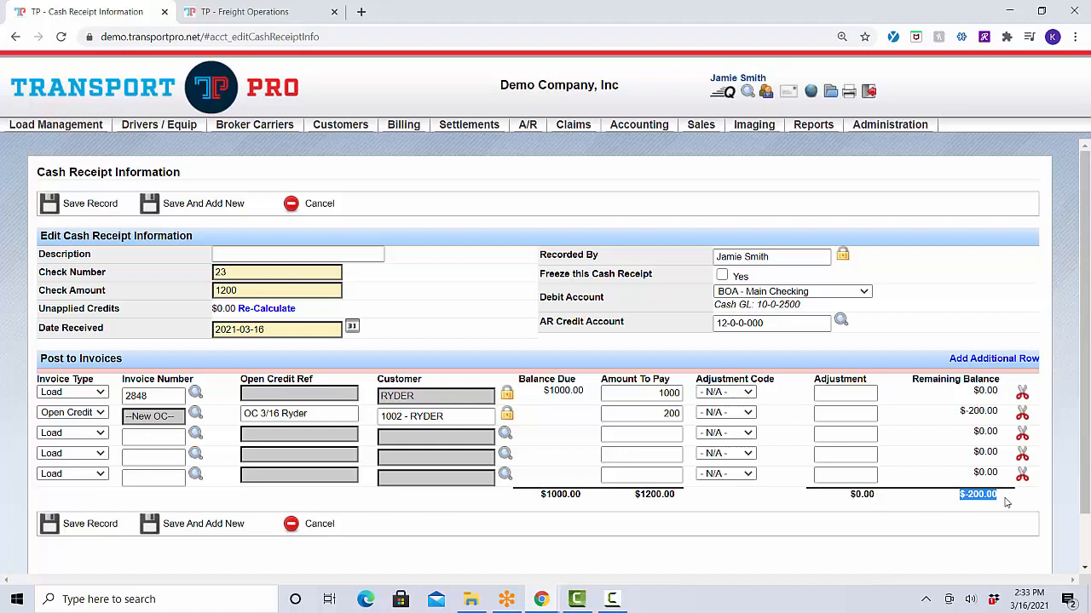
{"action": "left_click", "coordinate": [1006, 503]}
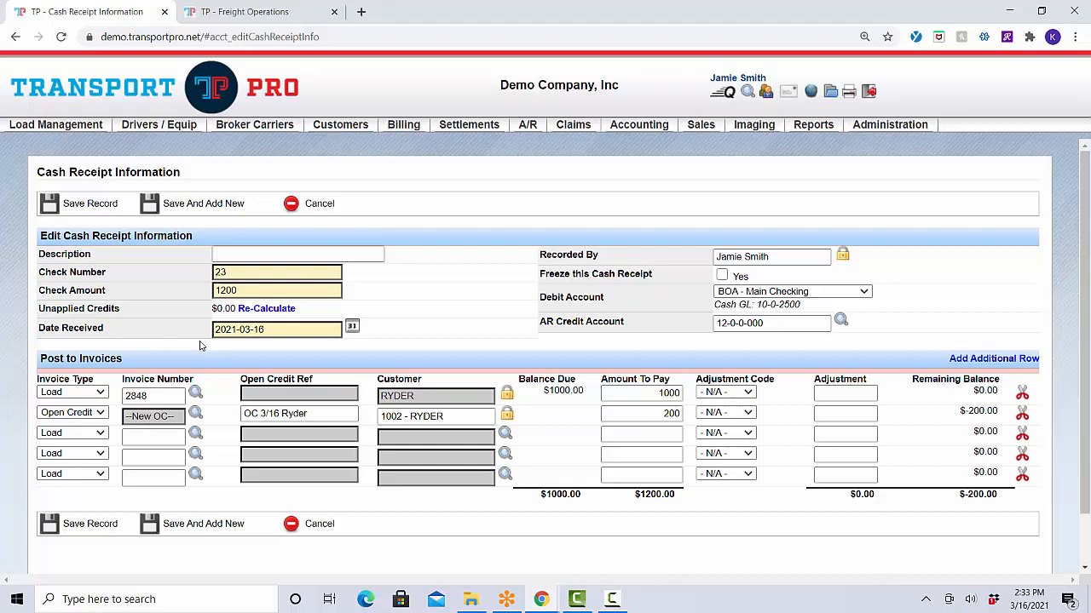
Step: Discard the unsaved receipt by reloading the form, and enter check number 24 with a check amount of 990
{"action": "left_click", "coordinate": [63, 38]}
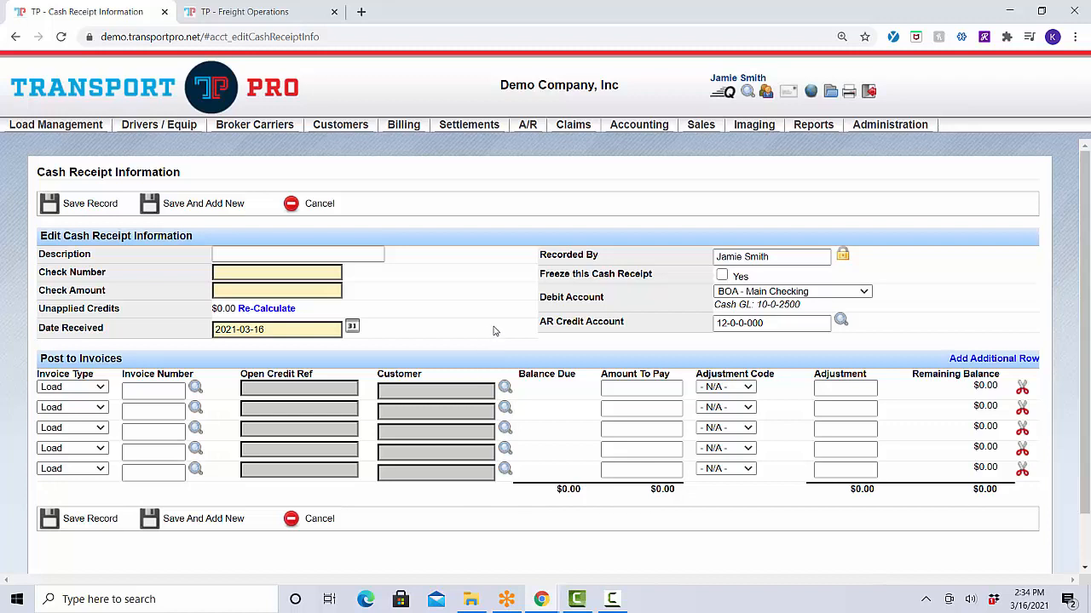
{"action": "left_click", "coordinate": [321, 273]}
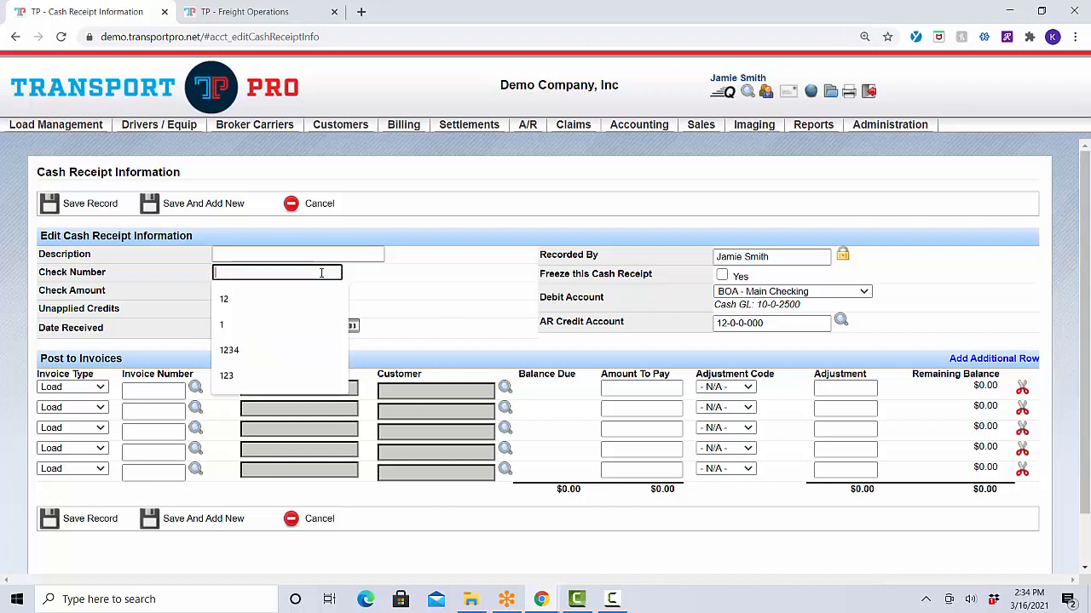
{"action": "type", "text": "24"}
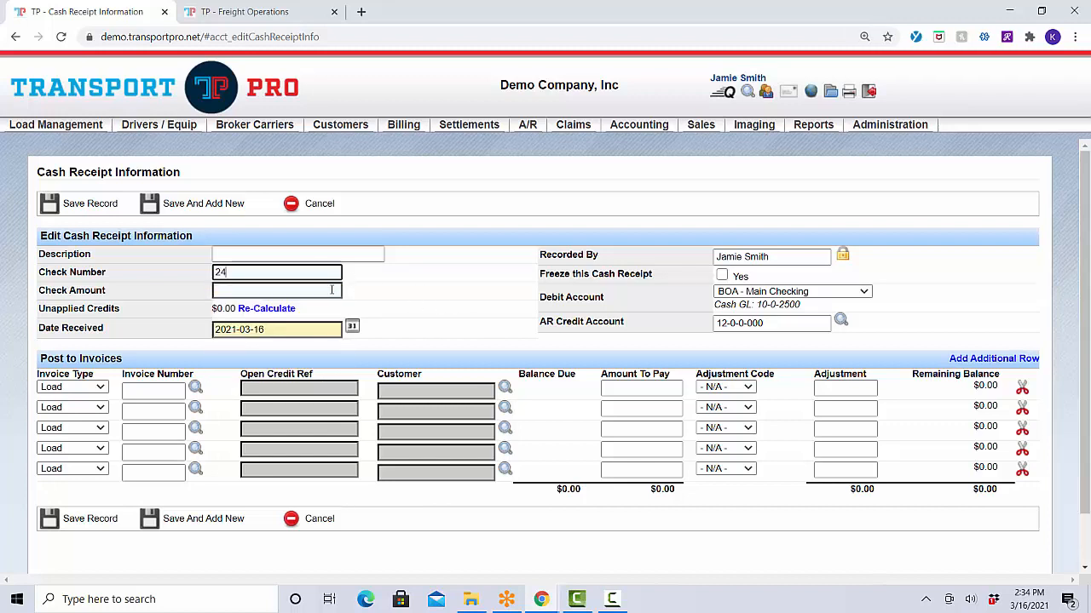
{"action": "left_click", "coordinate": [331, 290]}
{"action": "type", "text": "990"}
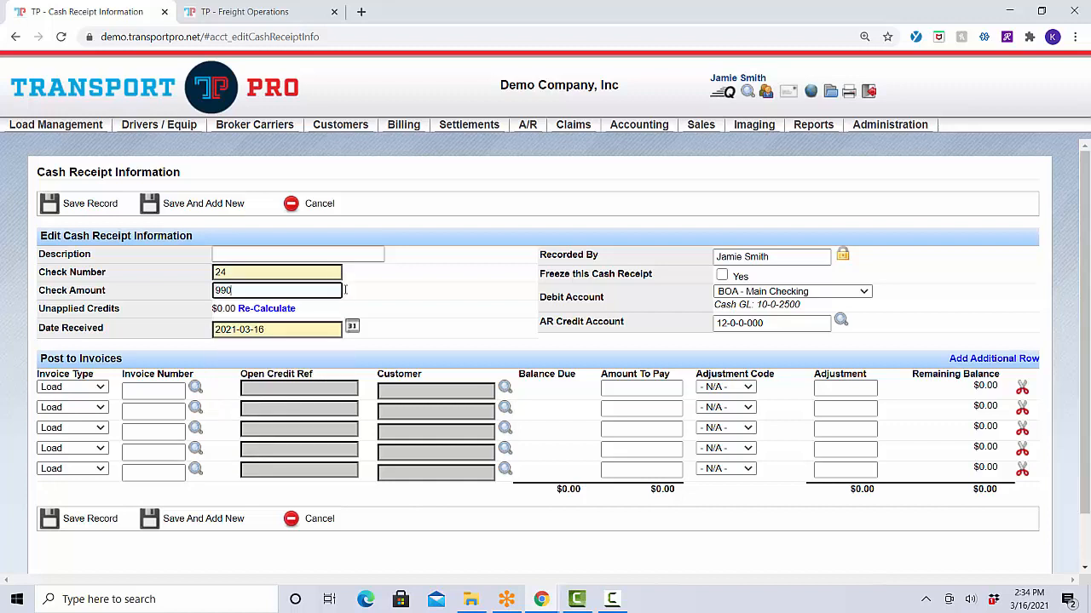
{"action": "left_click", "coordinate": [390, 295]}
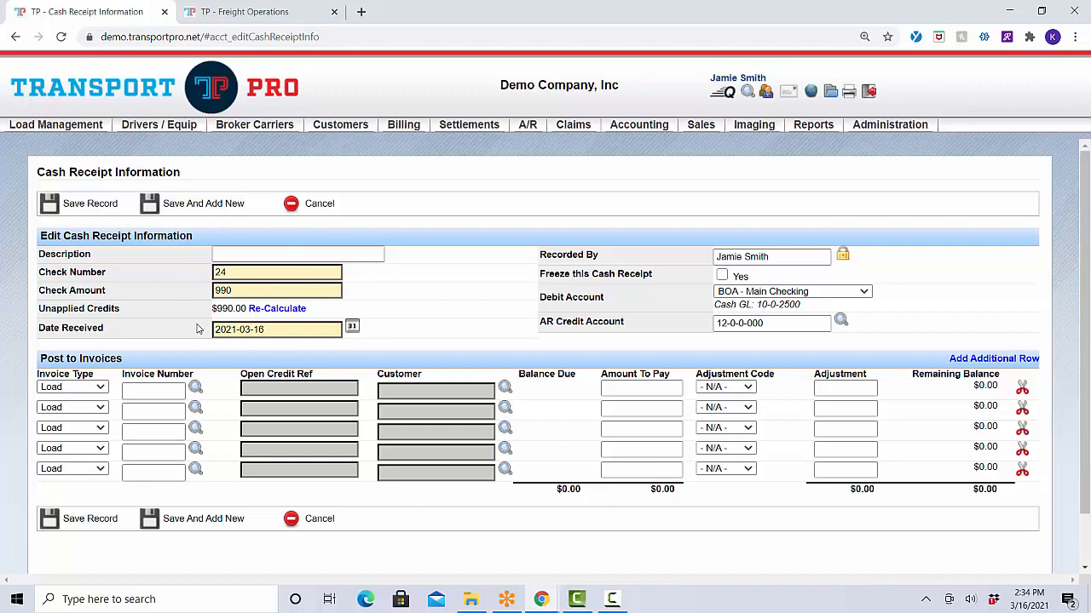
Step: Add invoice 2848 to the first Post to Invoices row from an unfiltered search of unpaid load invoices
{"action": "left_click", "coordinate": [195, 387]}
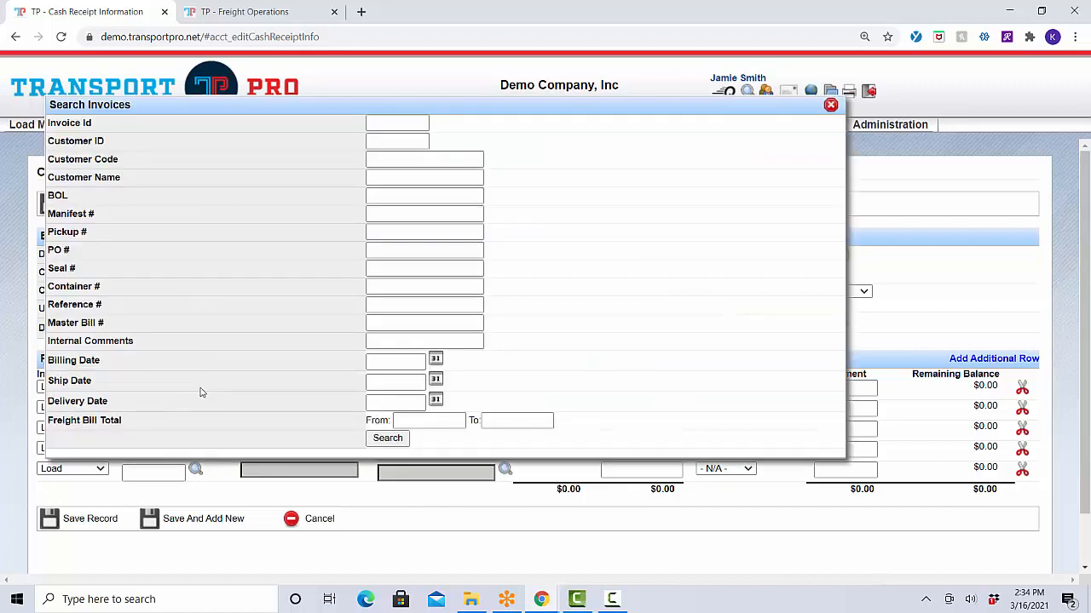
{"action": "left_click", "coordinate": [388, 440]}
{"action": "scroll", "coordinate": [634, 397], "scroll_direction": "down", "scroll_amount": 3}
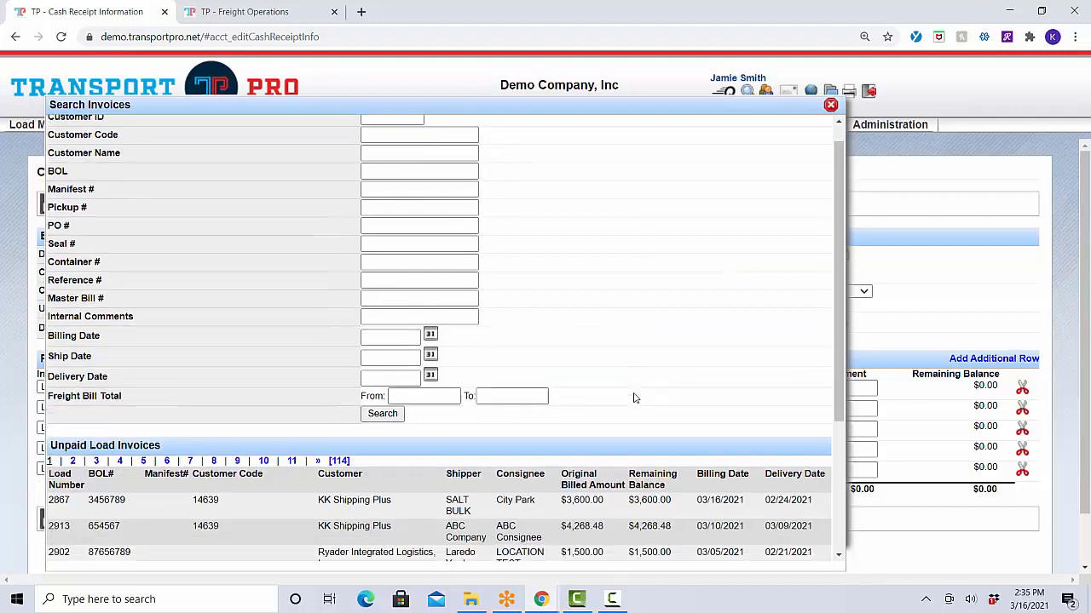
{"action": "left_click", "coordinate": [604, 440]}
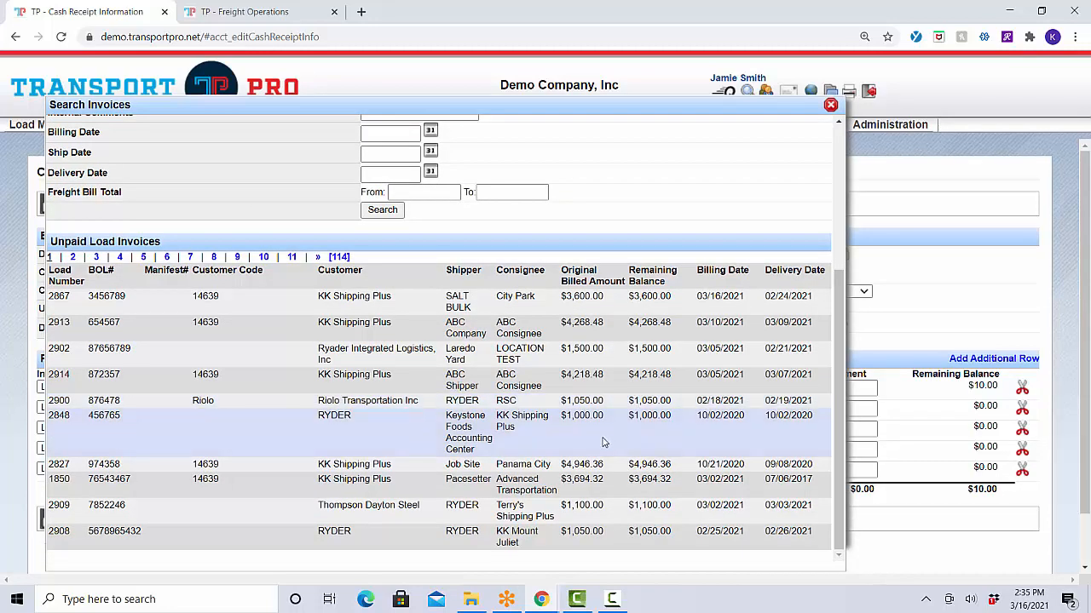
{"action": "left_click", "coordinate": [830, 105]}
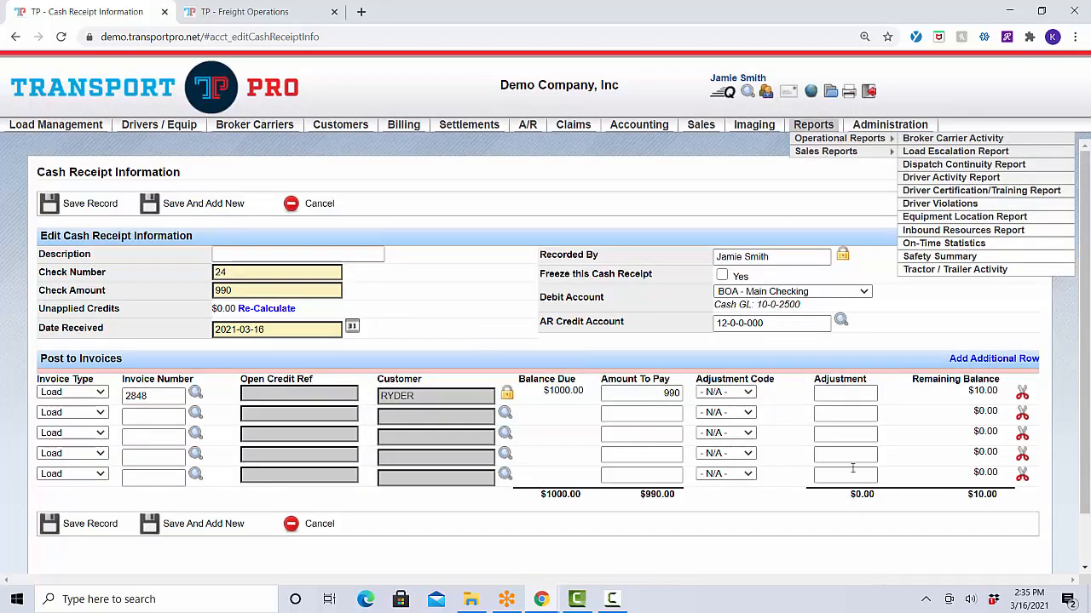
Step: Compare the first row's balance due, amount to pay and total remaining balance, and locate the adjustment code column
{"action": "left_click_drag", "start_coordinate": [966, 494], "coordinate": [1007, 496]}
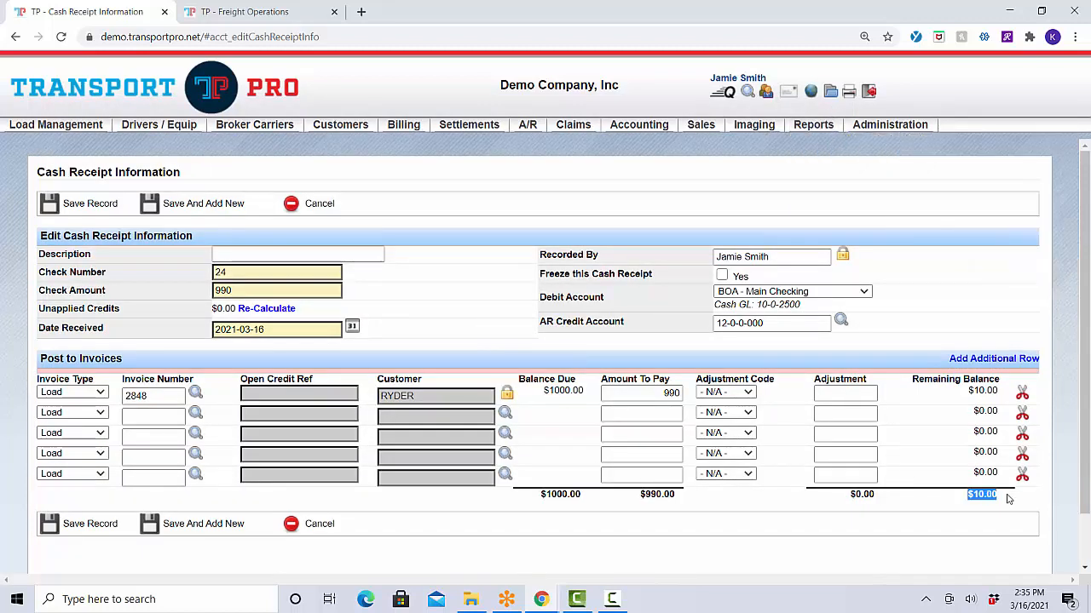
{"action": "left_click_drag", "start_coordinate": [543, 390], "coordinate": [690, 400]}
{"action": "left_click", "coordinate": [639, 392]}
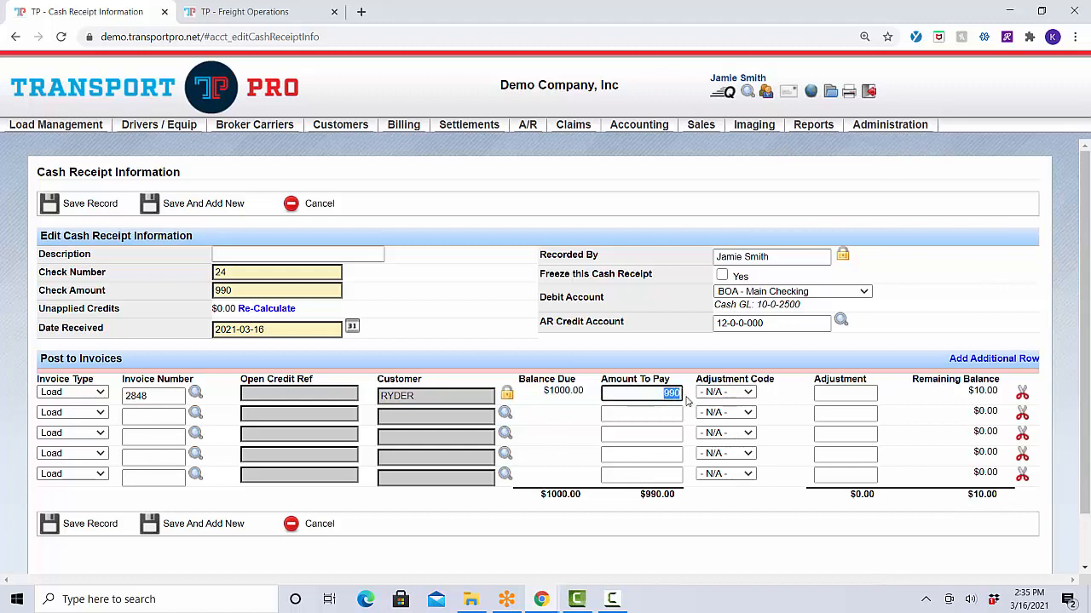
{"action": "left_click", "coordinate": [689, 400]}
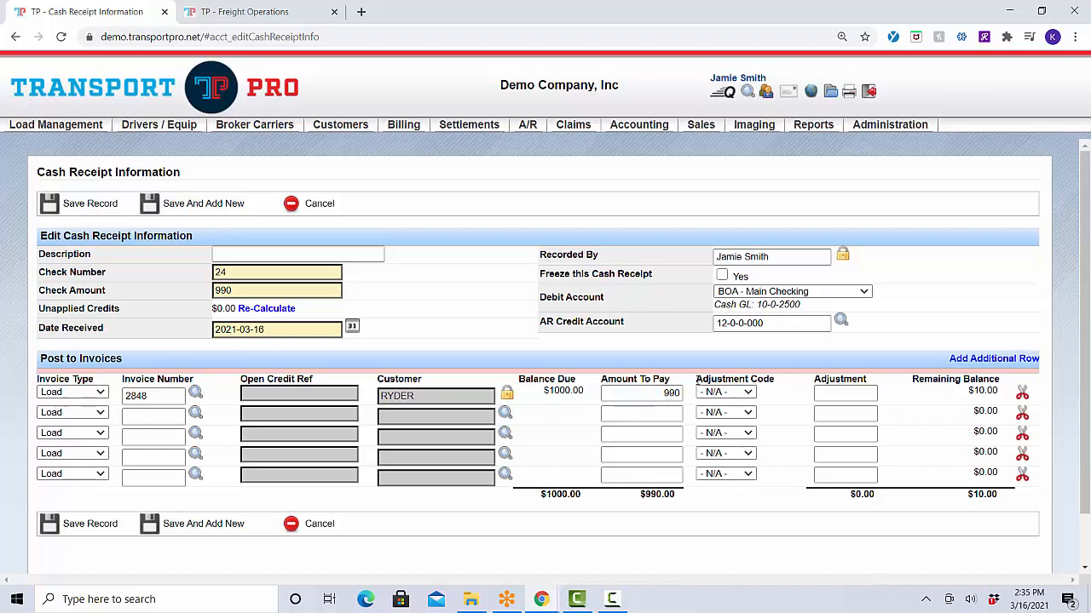
{"action": "left_click_drag", "start_coordinate": [696, 385], "coordinate": [789, 387]}
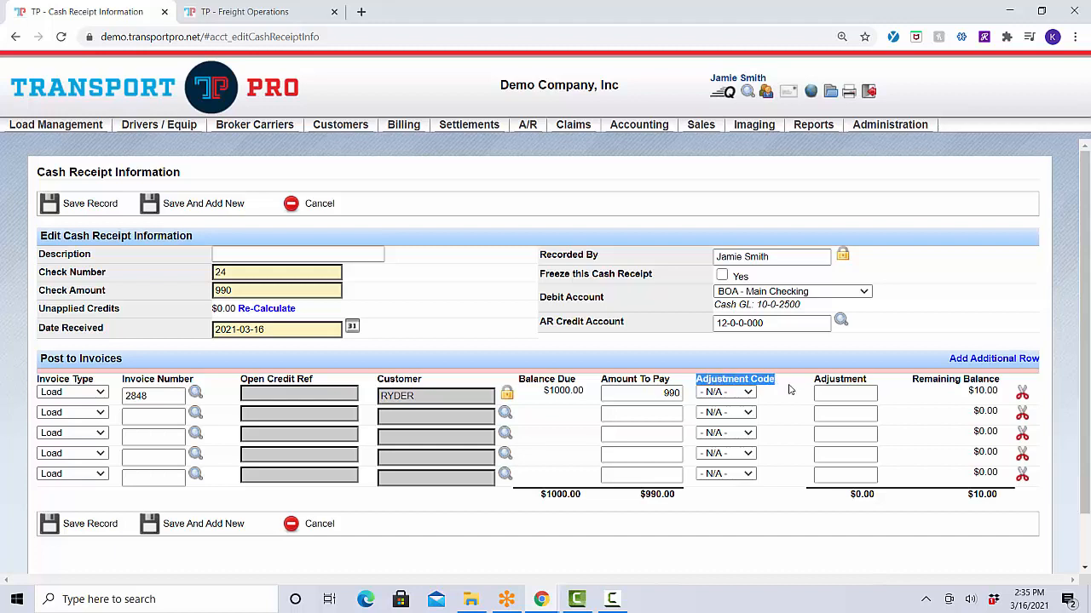
{"action": "left_click", "coordinate": [791, 388]}
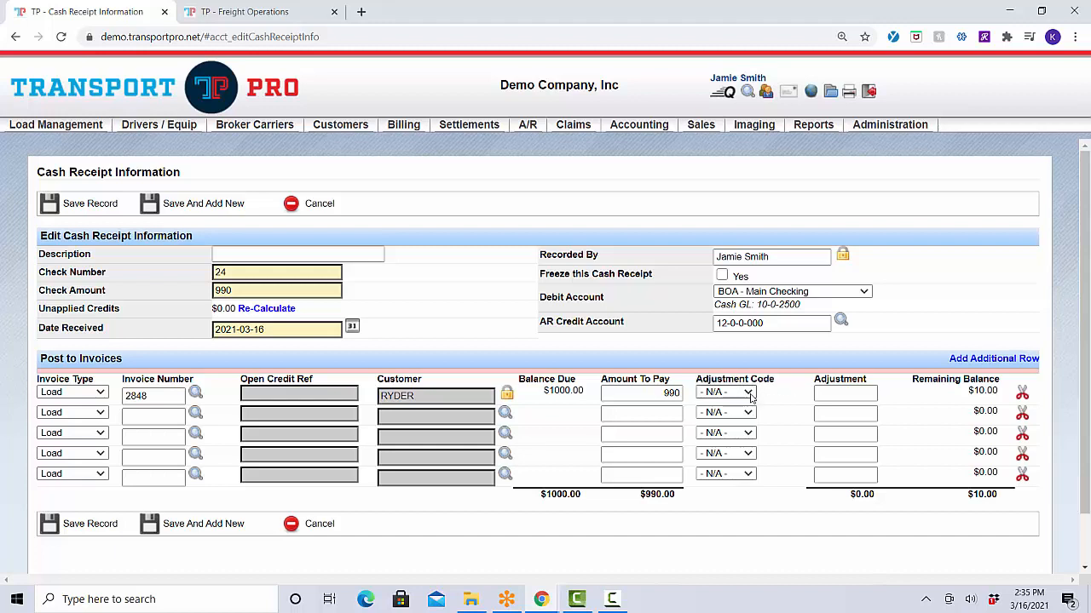
Step: Apply adjustment code RTE with an adjustment of 10 to invoice 2848 and check the receipt's total remaining balance
{"action": "left_click", "coordinate": [750, 393]}
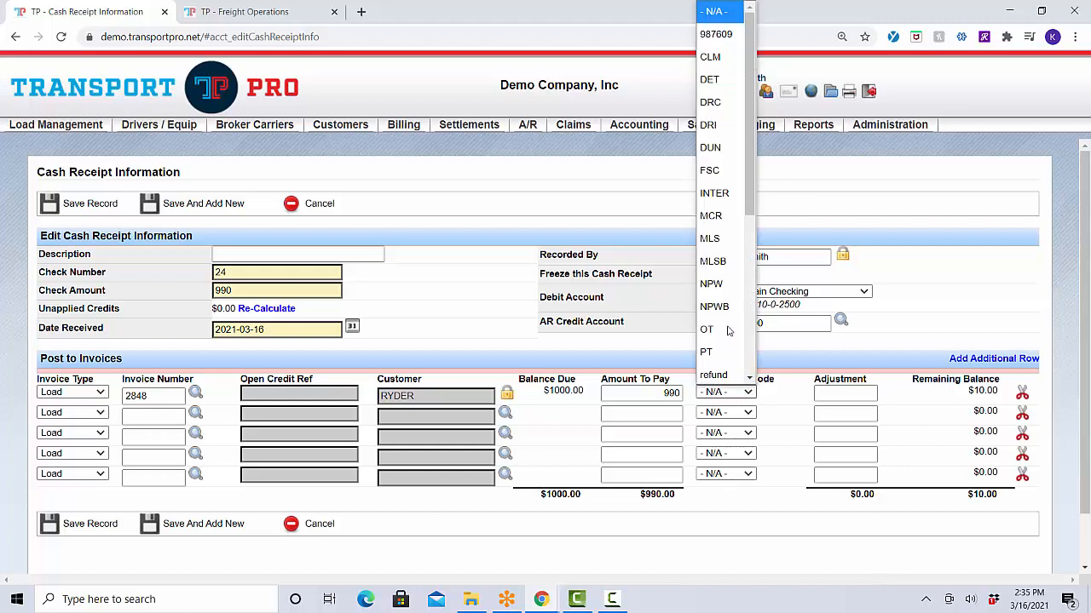
{"action": "scroll", "coordinate": [721, 317], "scroll_direction": "down", "scroll_amount": 3}
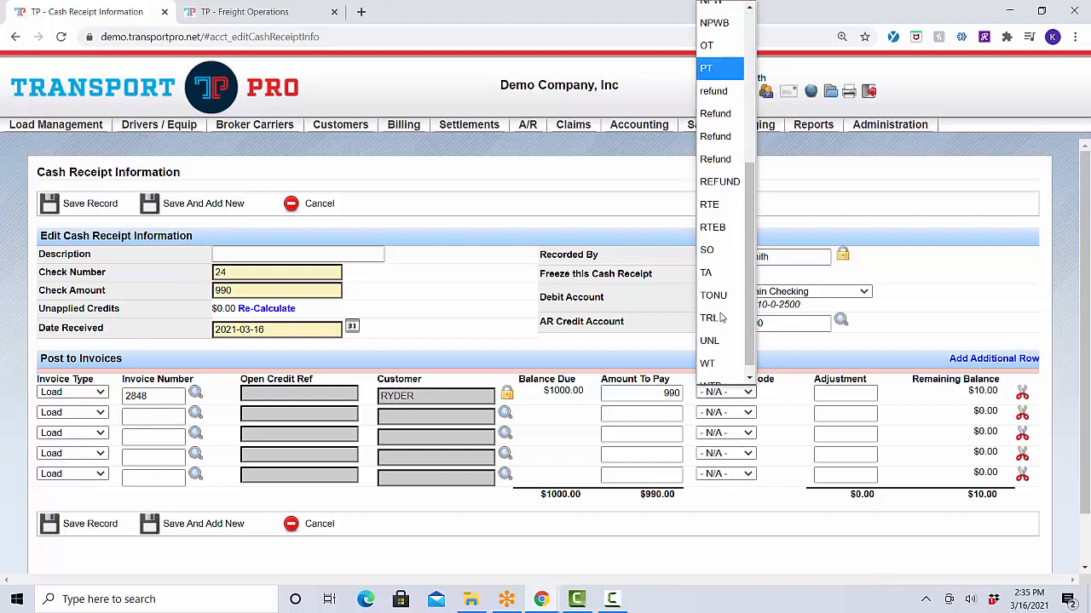
{"action": "left_click", "coordinate": [720, 211]}
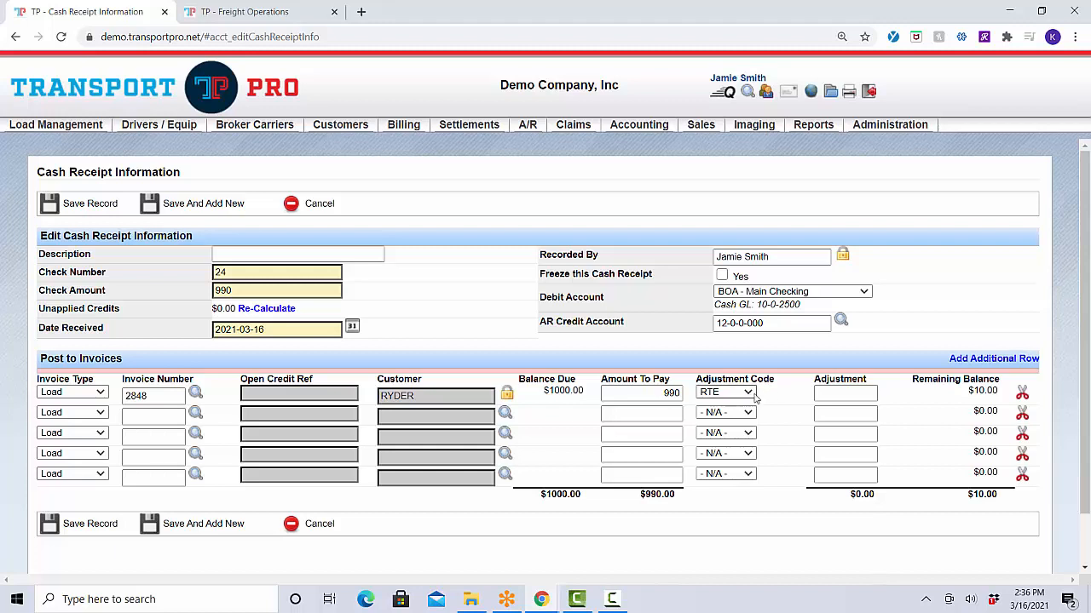
{"action": "left_click", "coordinate": [832, 392]}
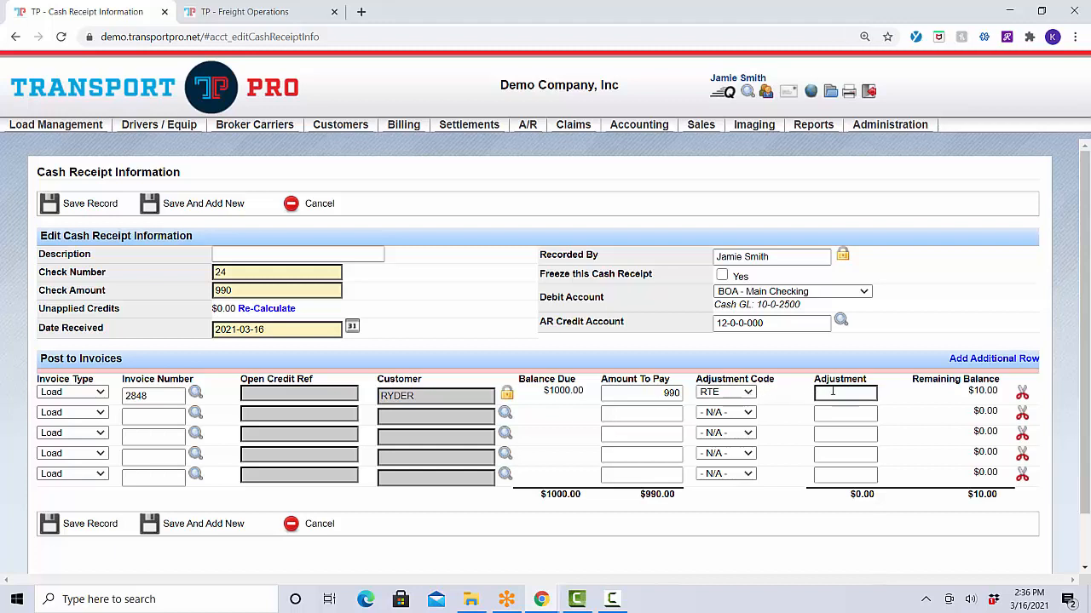
{"action": "left_click", "coordinate": [832, 392]}
{"action": "type", "text": "10"}
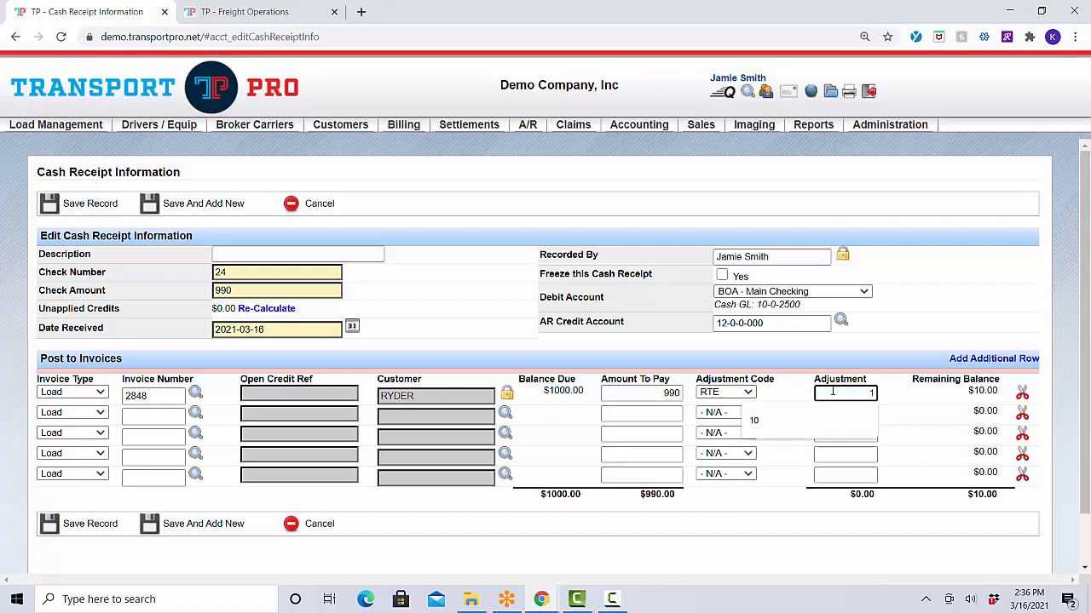
{"action": "left_click", "coordinate": [910, 395]}
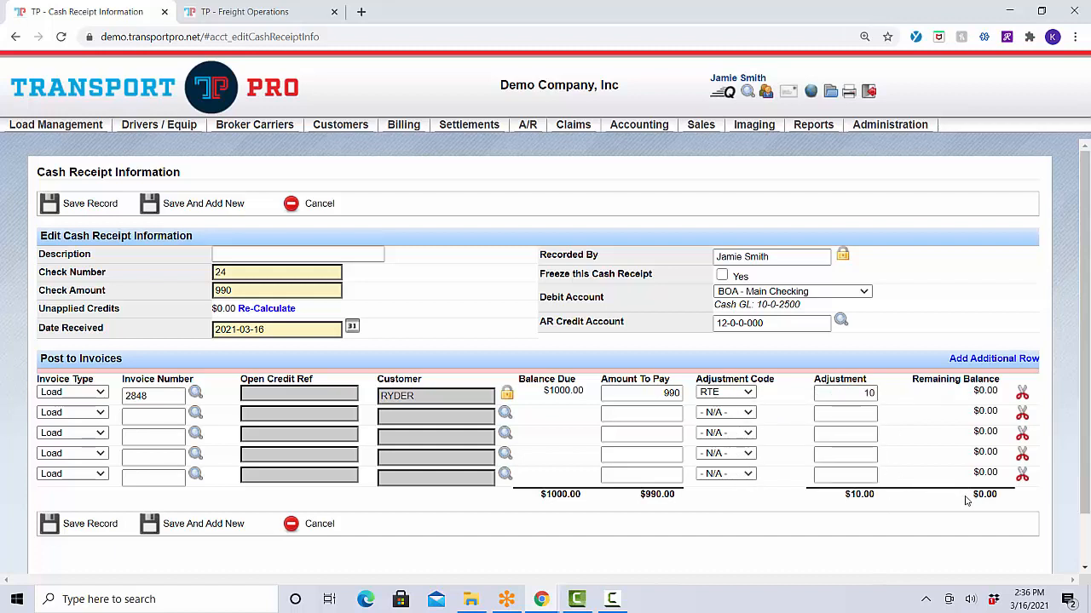
{"action": "left_click_drag", "start_coordinate": [969, 497], "coordinate": [1001, 500]}
{"action": "left_click", "coordinate": [1019, 502]}
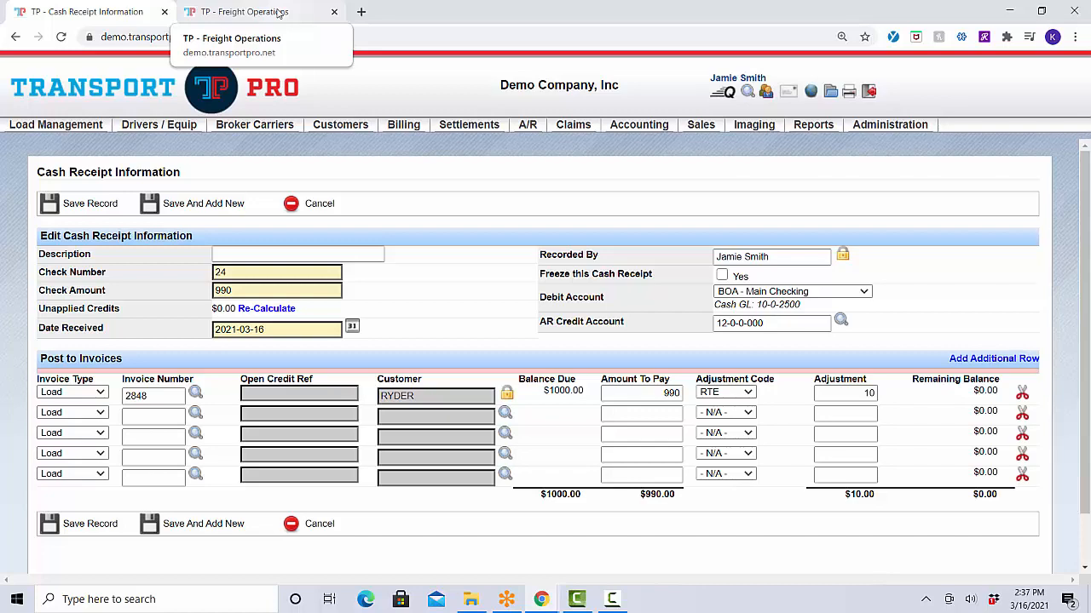
Step: Open a blank Cash Receipt Adjustment Codes form in the second browser tab
{"action": "left_click", "coordinate": [278, 12]}
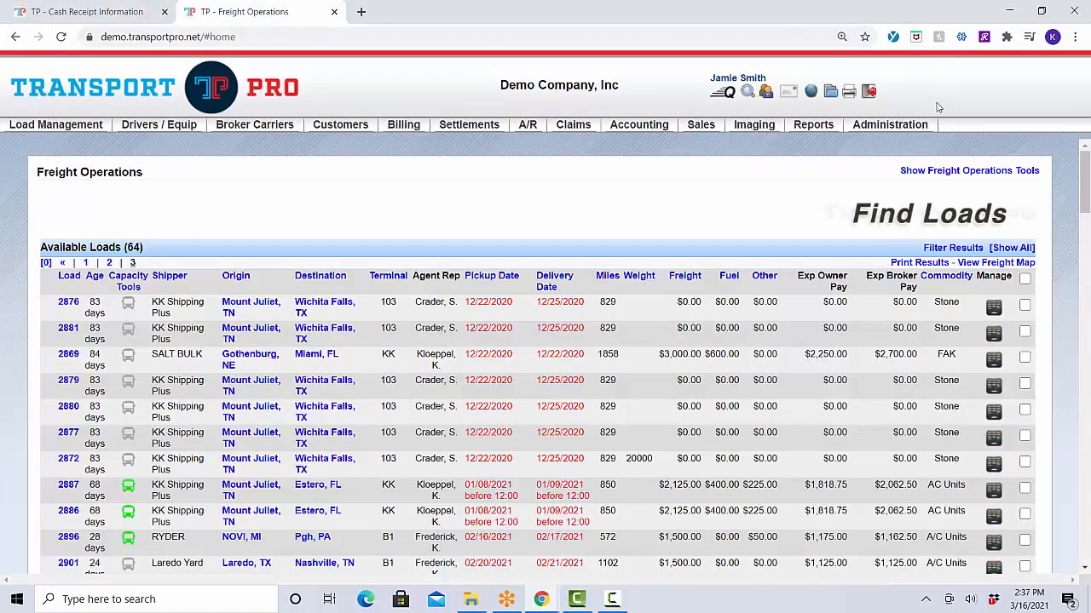
{"action": "mouse_move", "coordinate": [931, 128]}
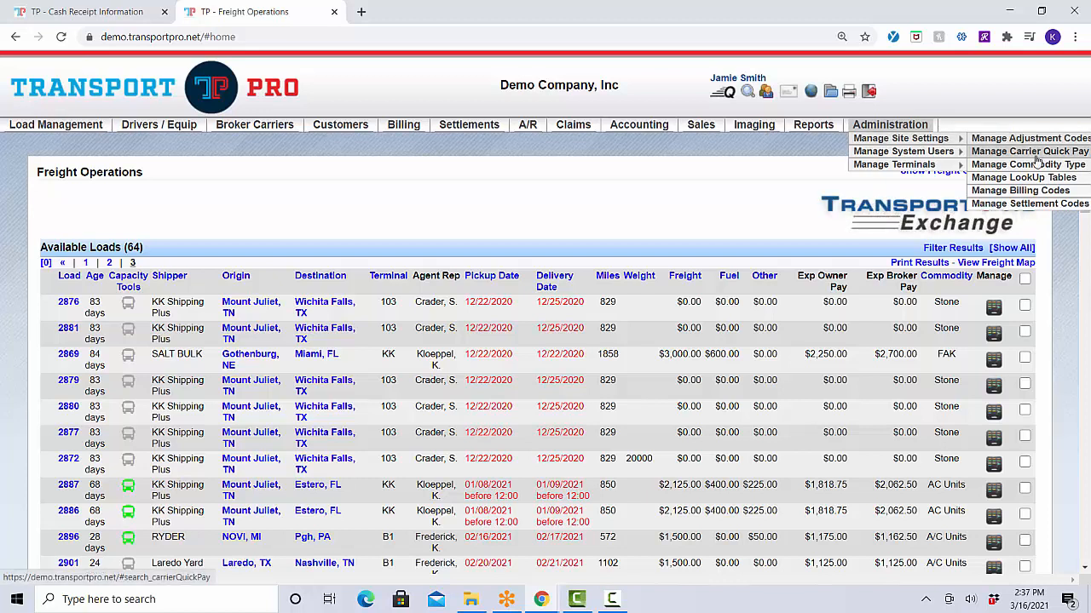
{"action": "key", "text": "ctrl+minus"}
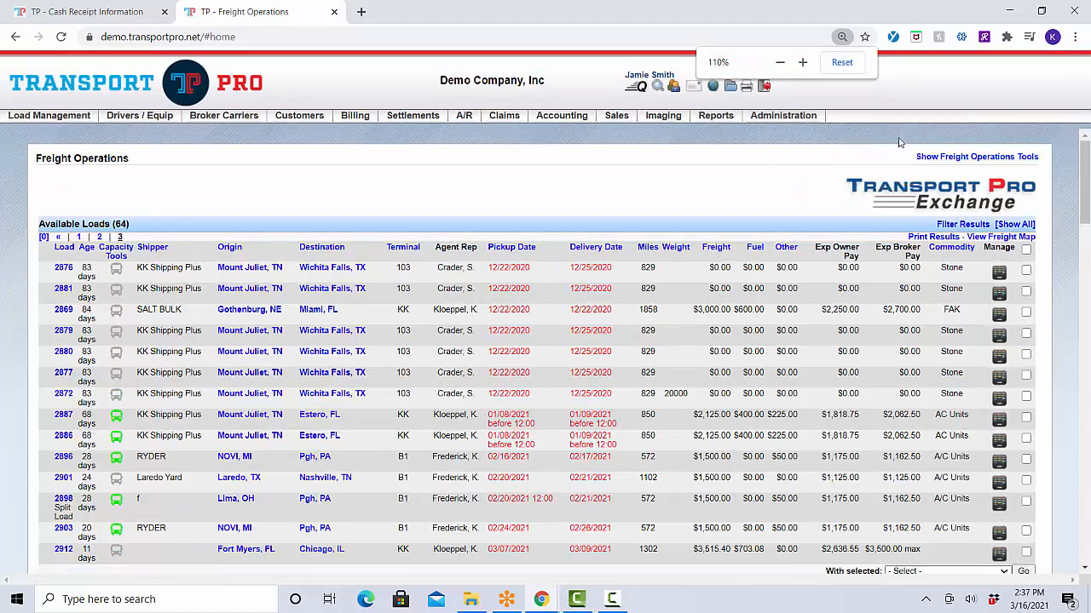
{"action": "mouse_move", "coordinate": [805, 120]}
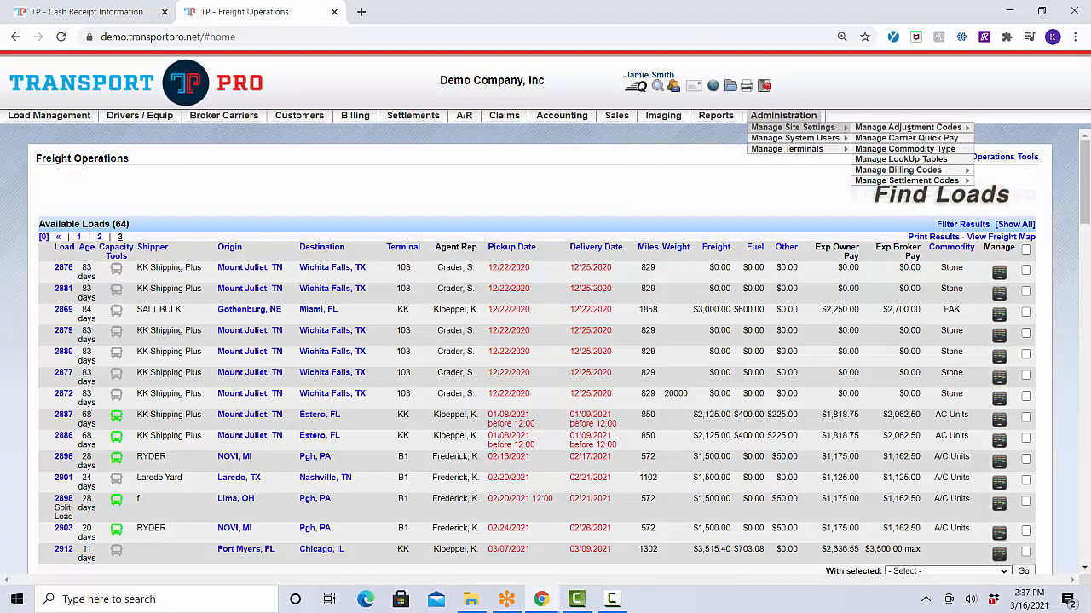
{"action": "left_click", "coordinate": [1038, 139]}
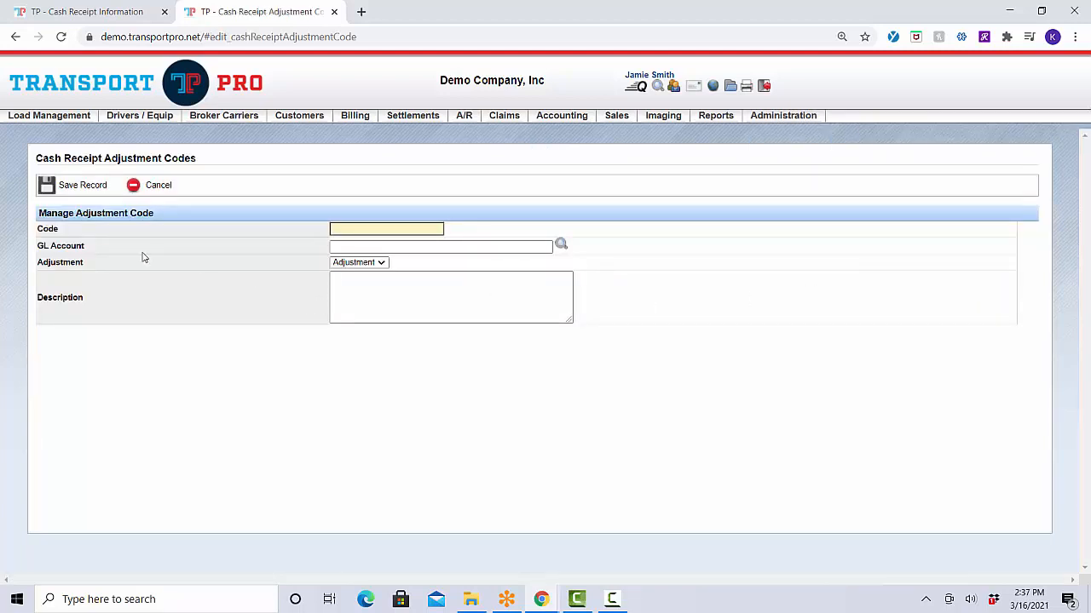
Step: Examine the Code and GL Account fields needed to define a cash receipt adjustment code
{"action": "left_click", "coordinate": [420, 230]}
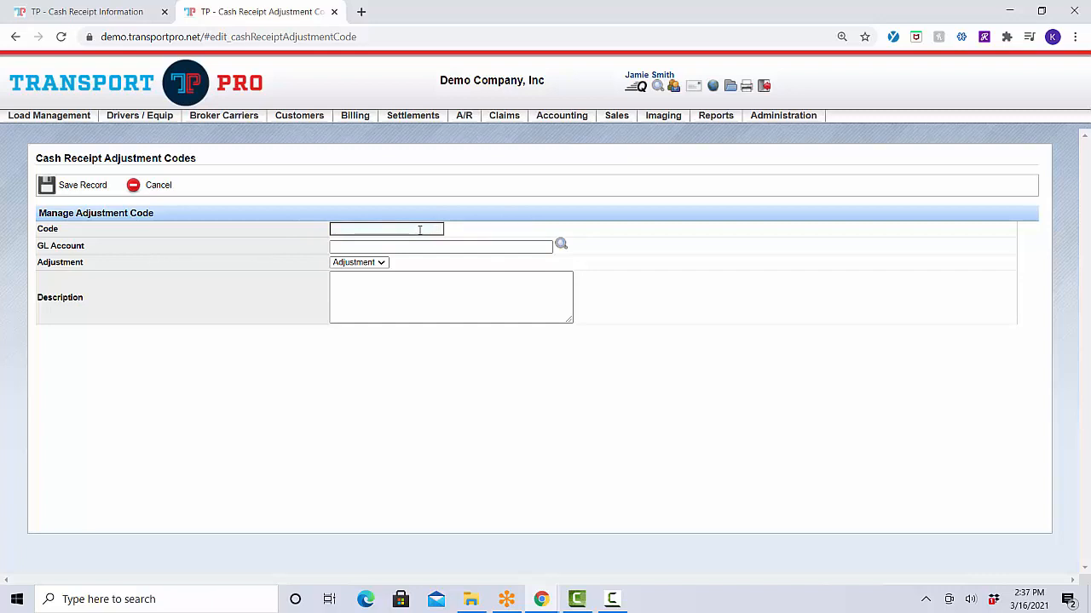
{"action": "left_click", "coordinate": [344, 228]}
{"action": "left_click", "coordinate": [454, 231]}
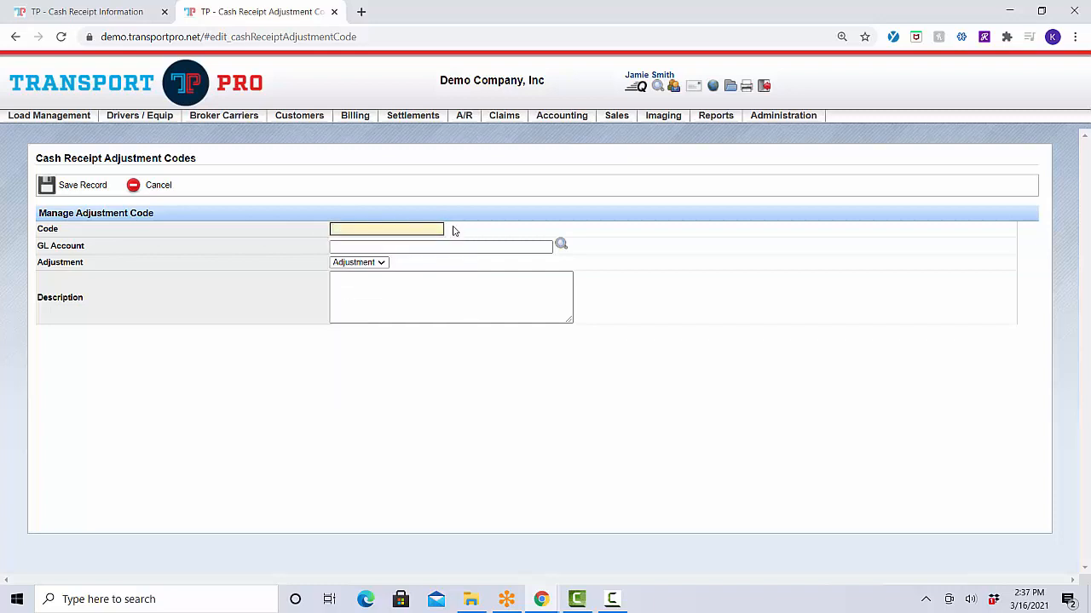
{"action": "left_click", "coordinate": [433, 231]}
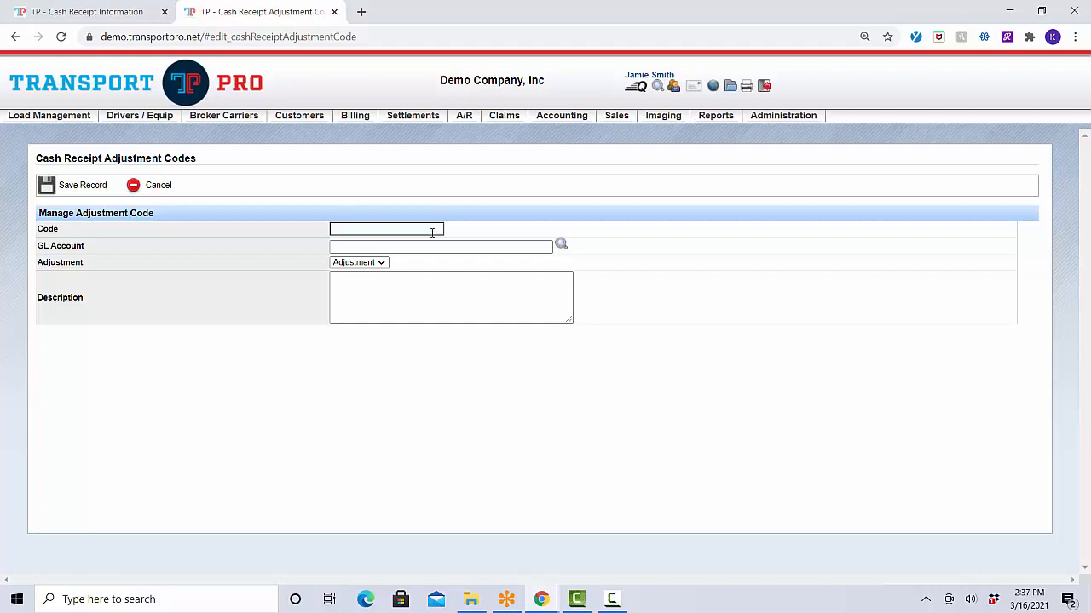
{"action": "left_click", "coordinate": [430, 246]}
{"action": "left_click", "coordinate": [428, 231]}
{"action": "left_click", "coordinate": [418, 247]}
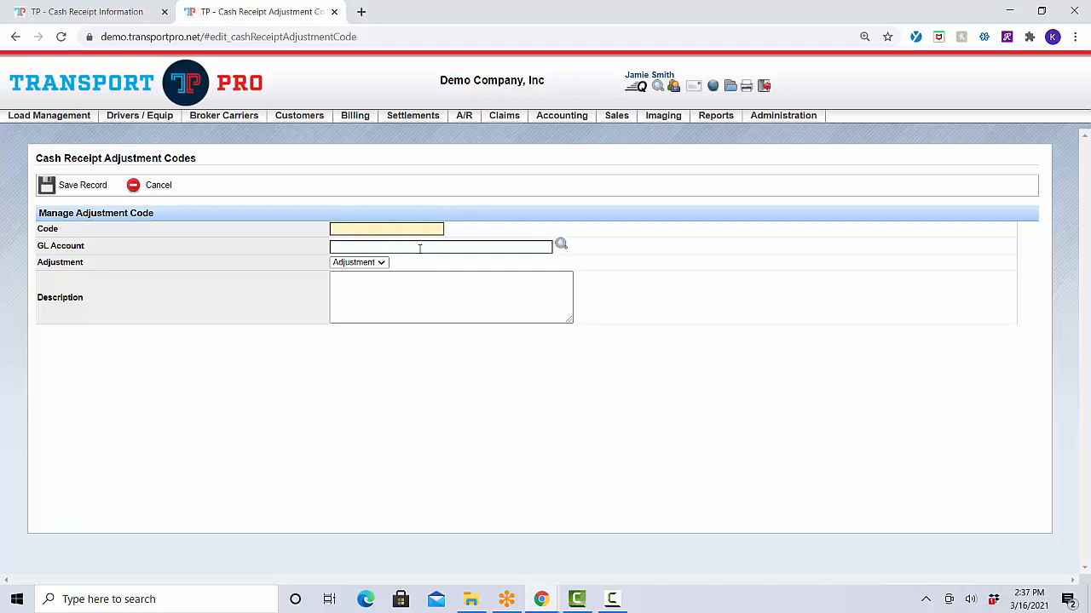
{"action": "left_click", "coordinate": [421, 231]}
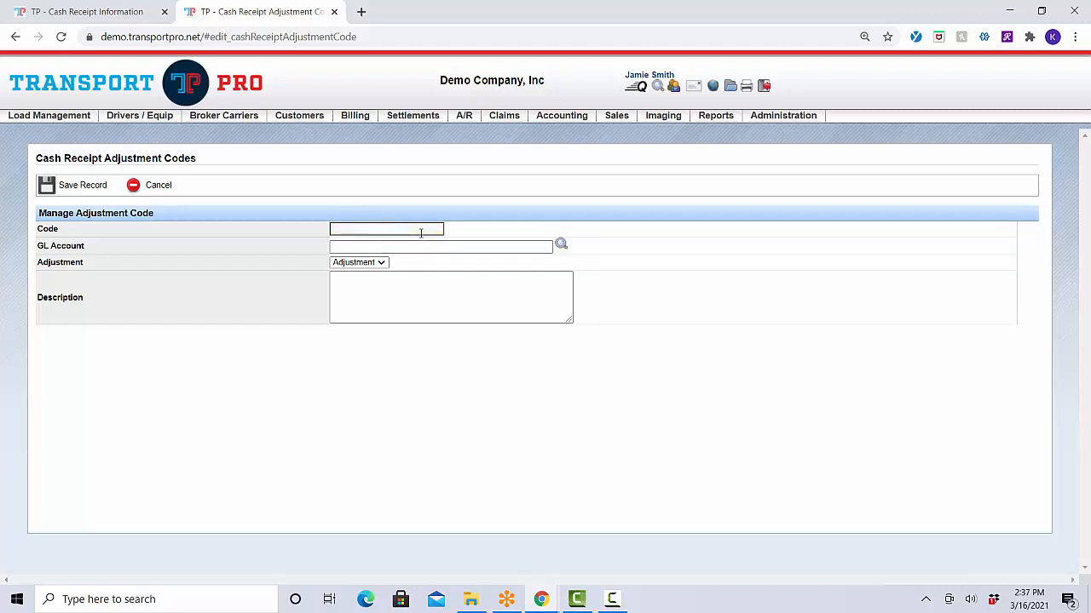
{"action": "left_click", "coordinate": [421, 245]}
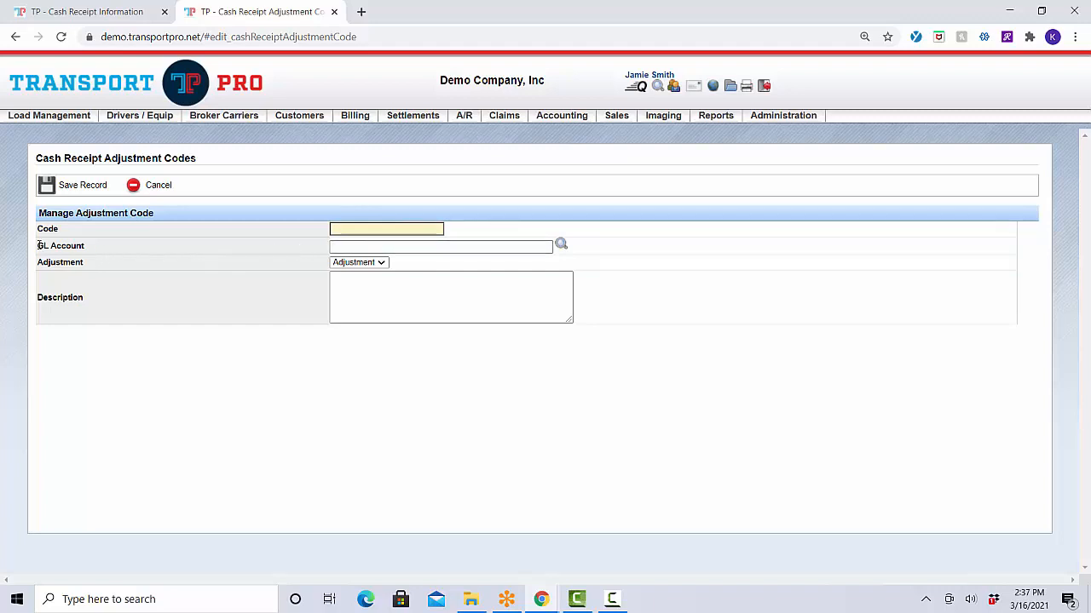
{"action": "left_click_drag", "start_coordinate": [38, 245], "coordinate": [127, 246]}
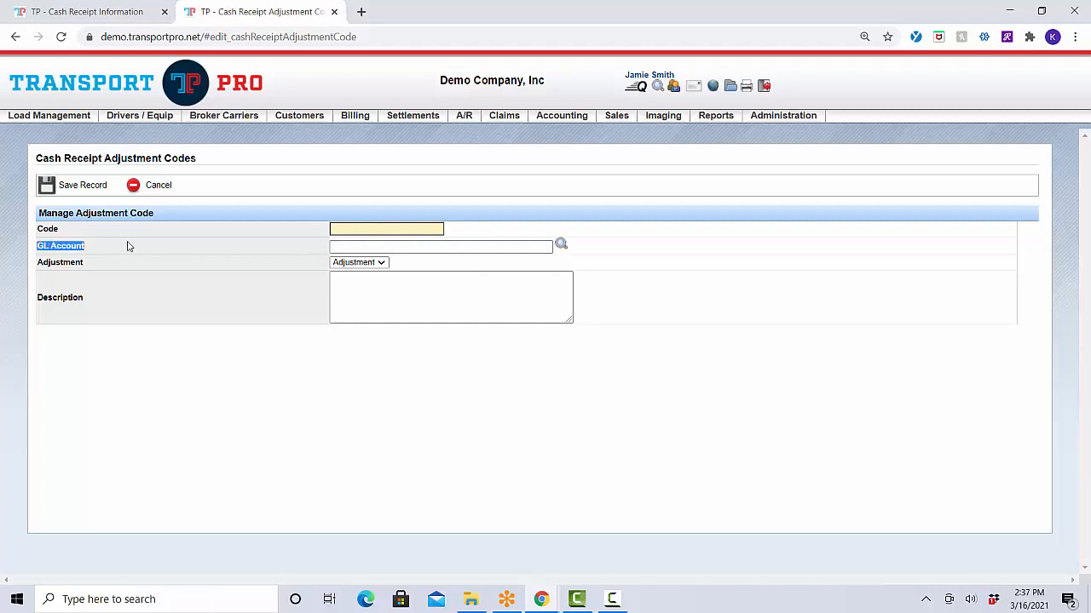
{"action": "left_click", "coordinate": [364, 246]}
{"action": "left_click", "coordinate": [481, 240]}
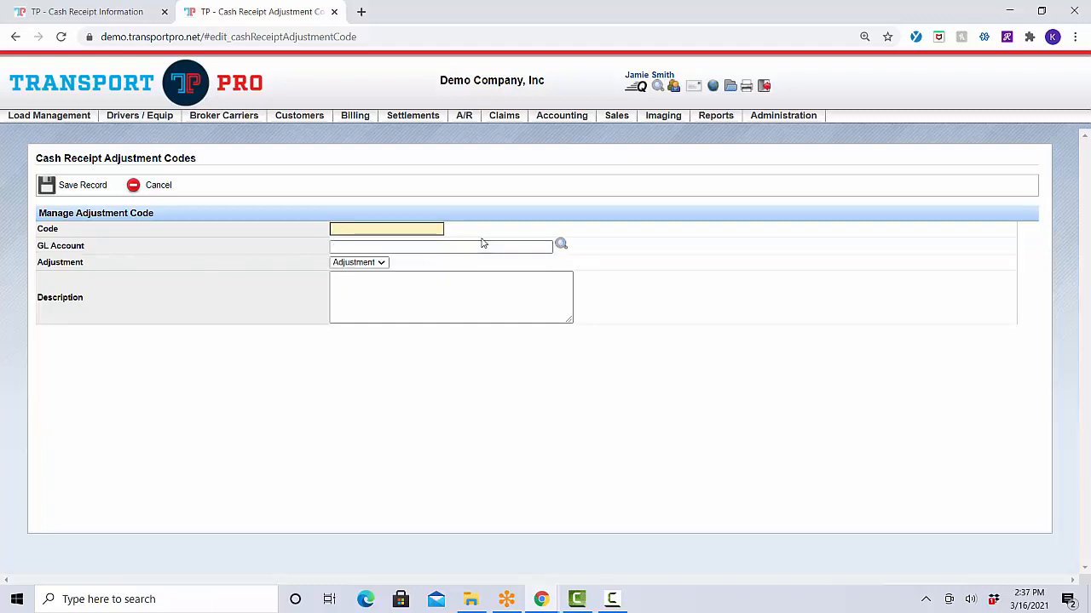
{"action": "left_click", "coordinate": [479, 245]}
Step: Review the available adjustment type options and the Description field of the adjustment code form
{"action": "left_click", "coordinate": [384, 264]}
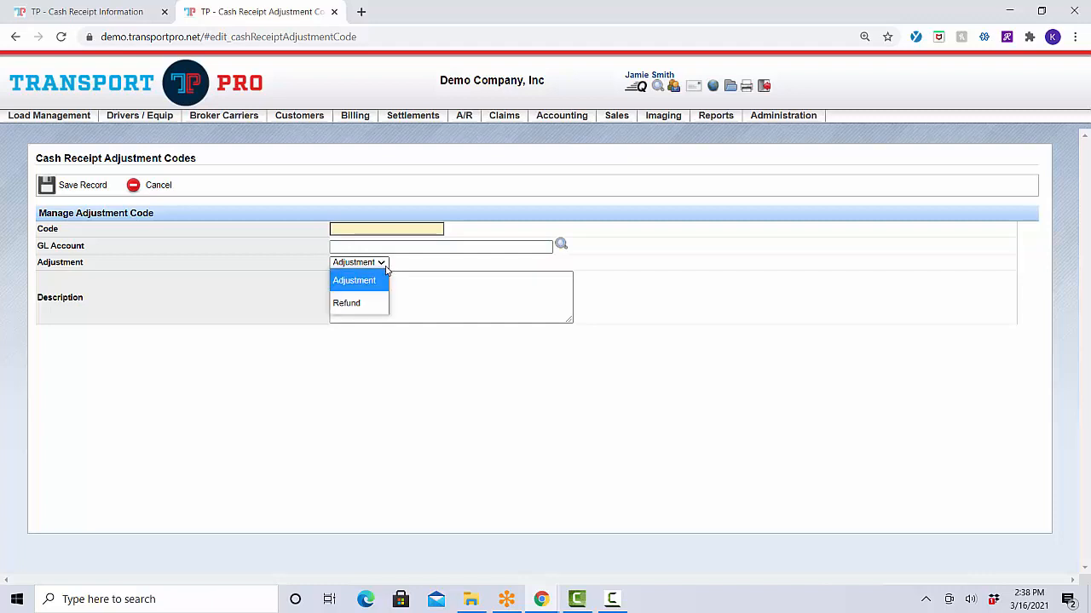
{"action": "left_click", "coordinate": [383, 268]}
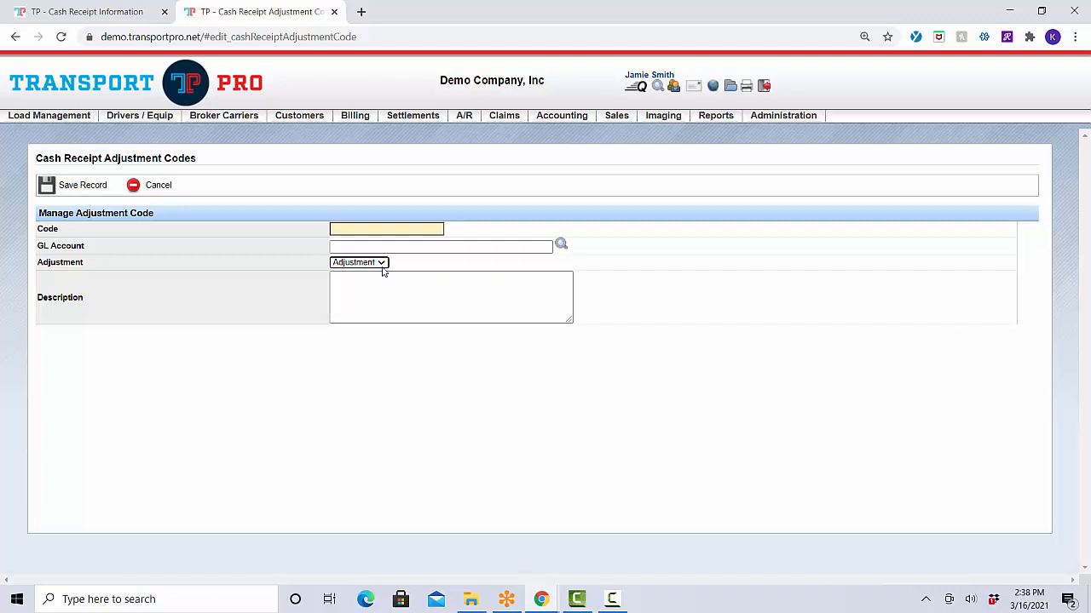
{"action": "left_click", "coordinate": [382, 287]}
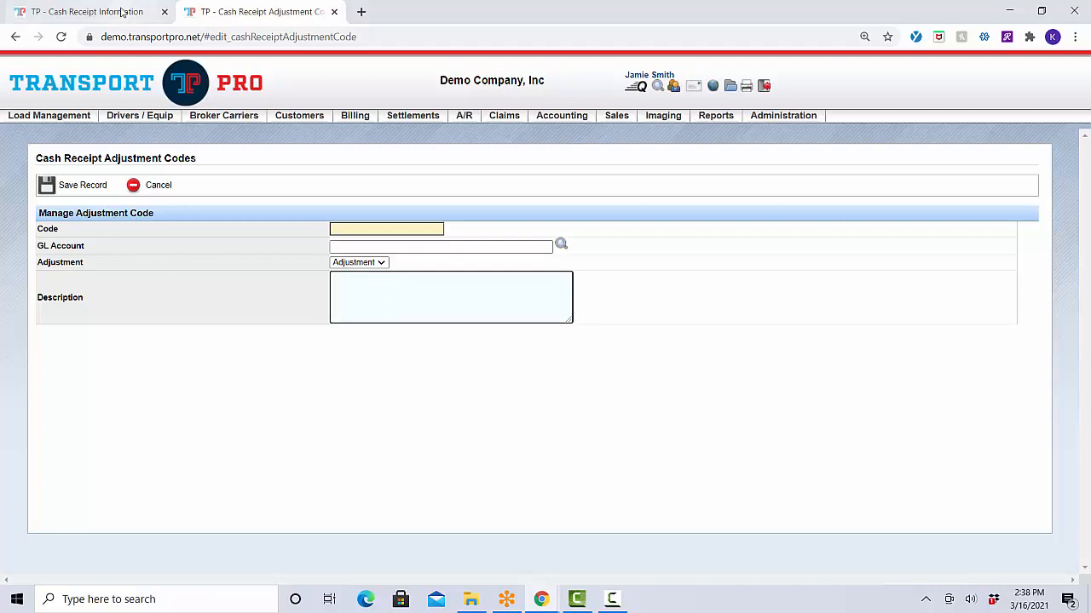
Step: Return to the unsaved cash receipt, discard it by reloading, and enter check number 56 with a check amount of 900
{"action": "left_click", "coordinate": [122, 12]}
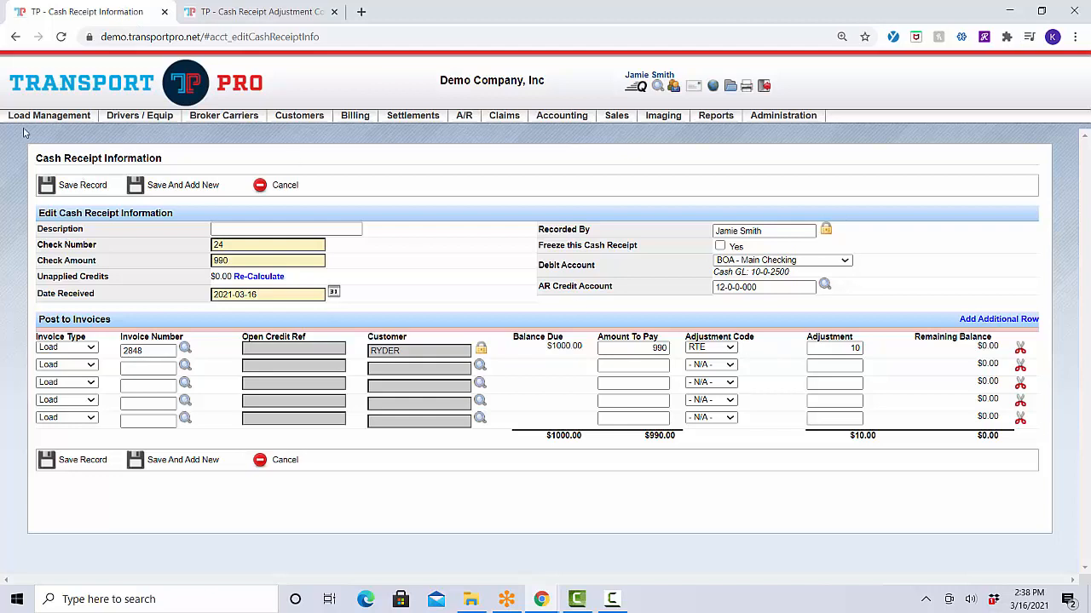
{"action": "left_click", "coordinate": [62, 37]}
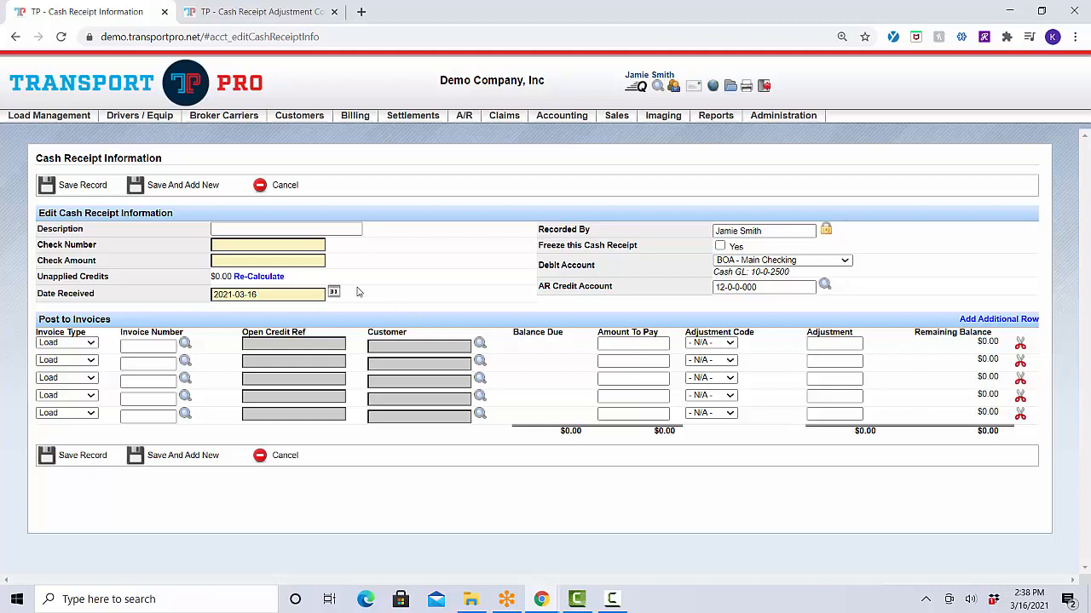
{"action": "left_click", "coordinate": [314, 247]}
{"action": "type", "text": "56"}
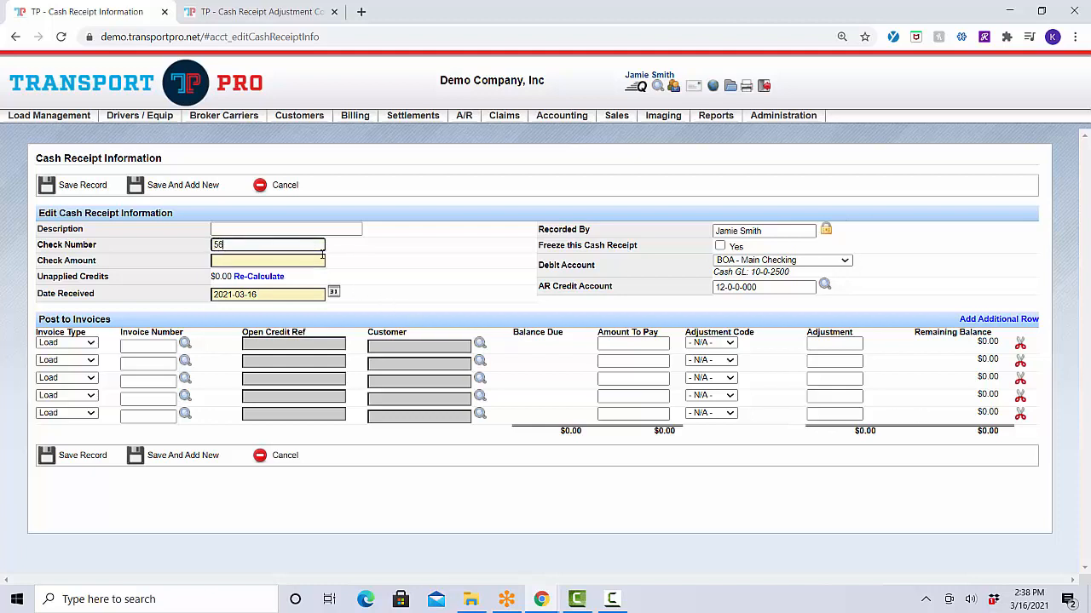
{"action": "left_click", "coordinate": [311, 261]}
{"action": "type", "text": "900"}
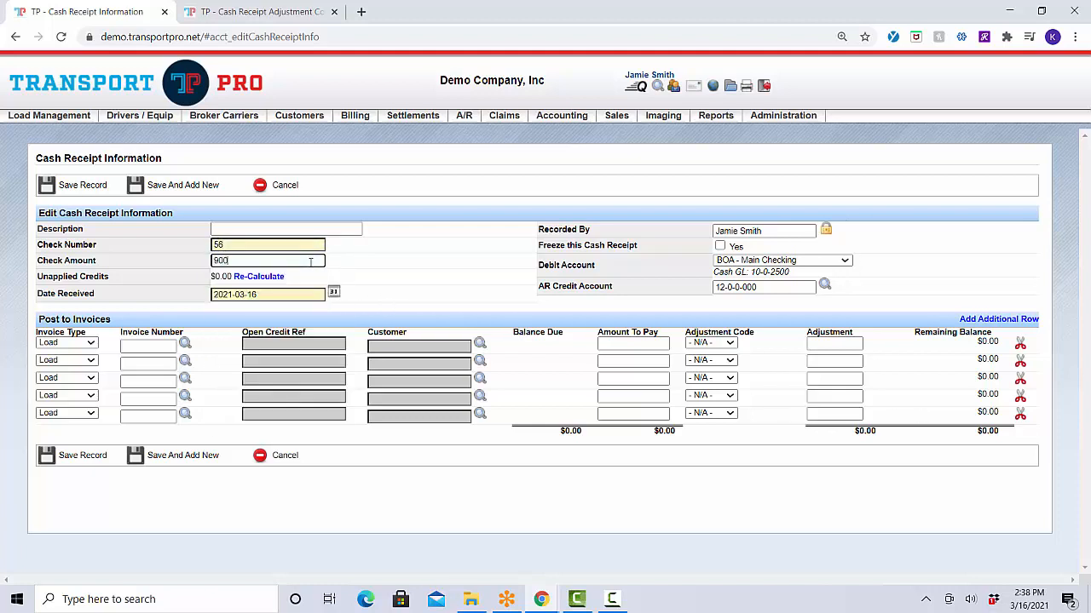
{"action": "left_click", "coordinate": [388, 266]}
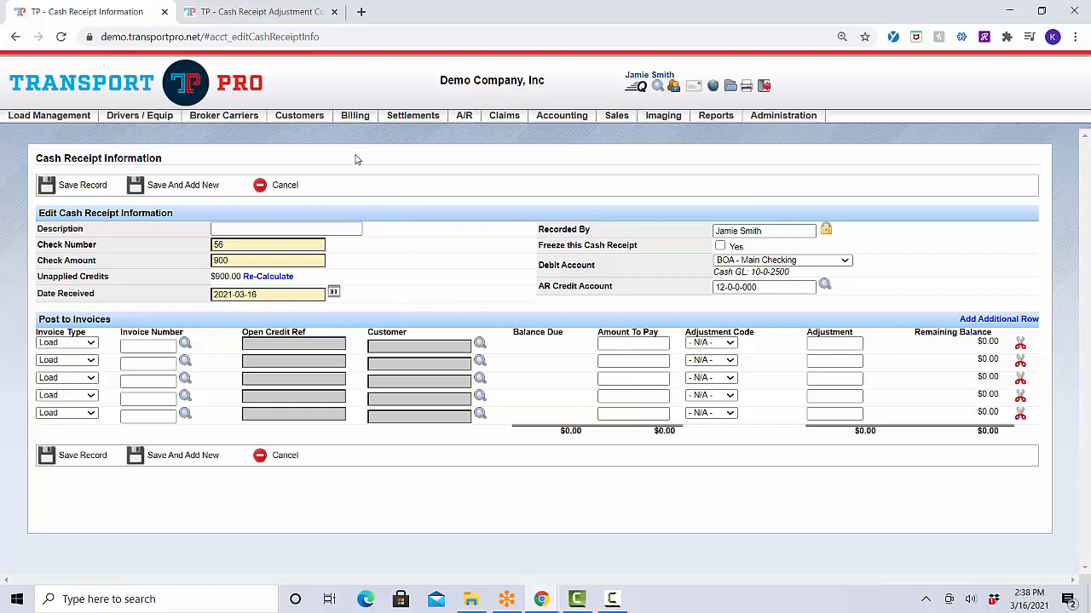
Step: Set the first Post to Invoices row to Misc Billing and add invoice 1003 from an unfiltered search of unpaid miscellaneous invoices
{"action": "mouse_move", "coordinate": [358, 120]}
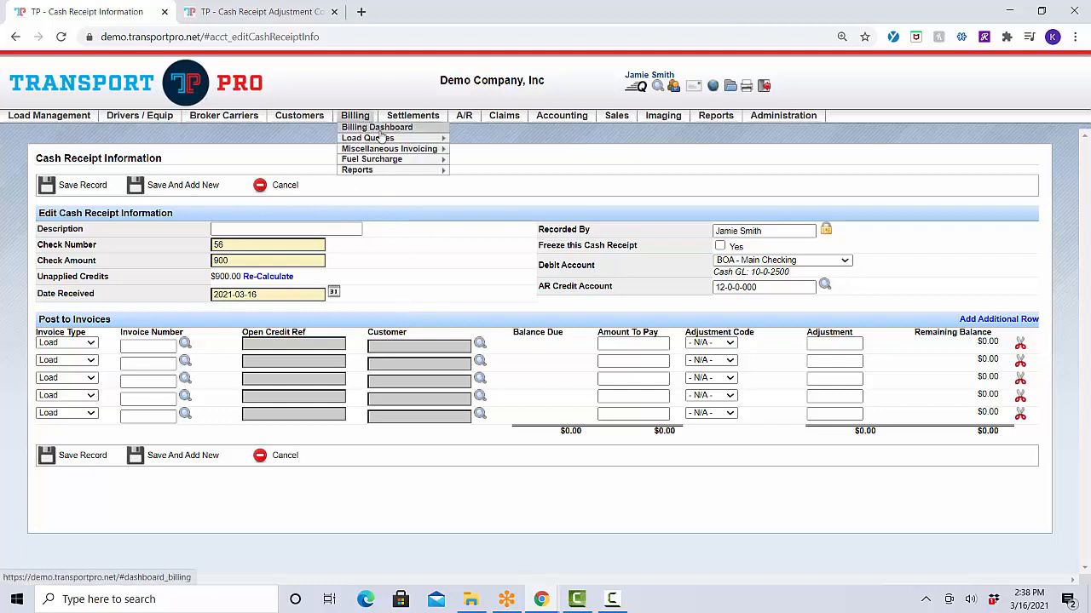
{"action": "mouse_move", "coordinate": [385, 149]}
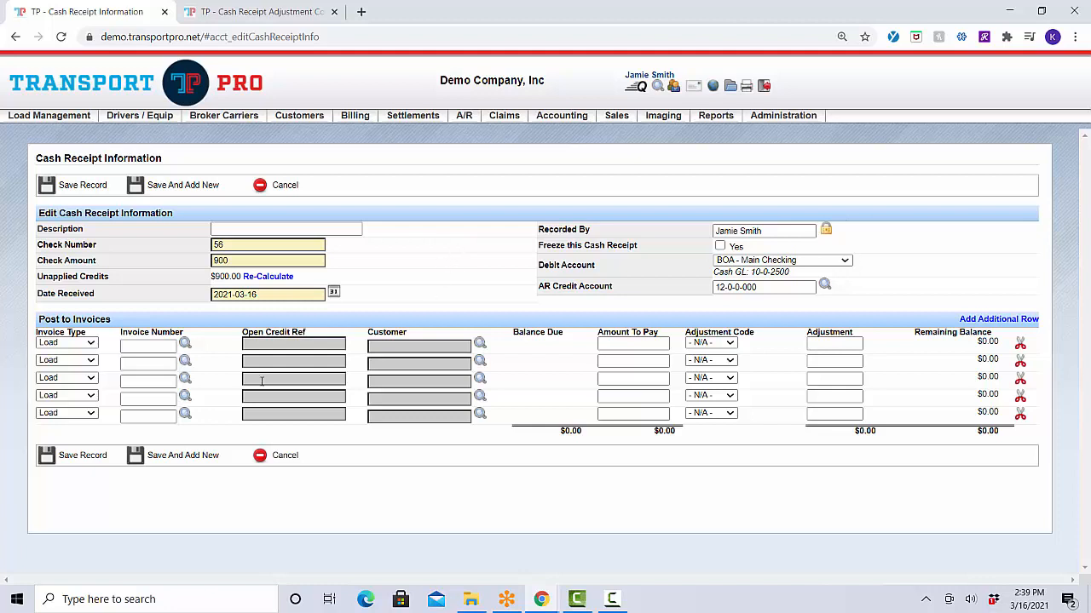
{"action": "left_click", "coordinate": [91, 344]}
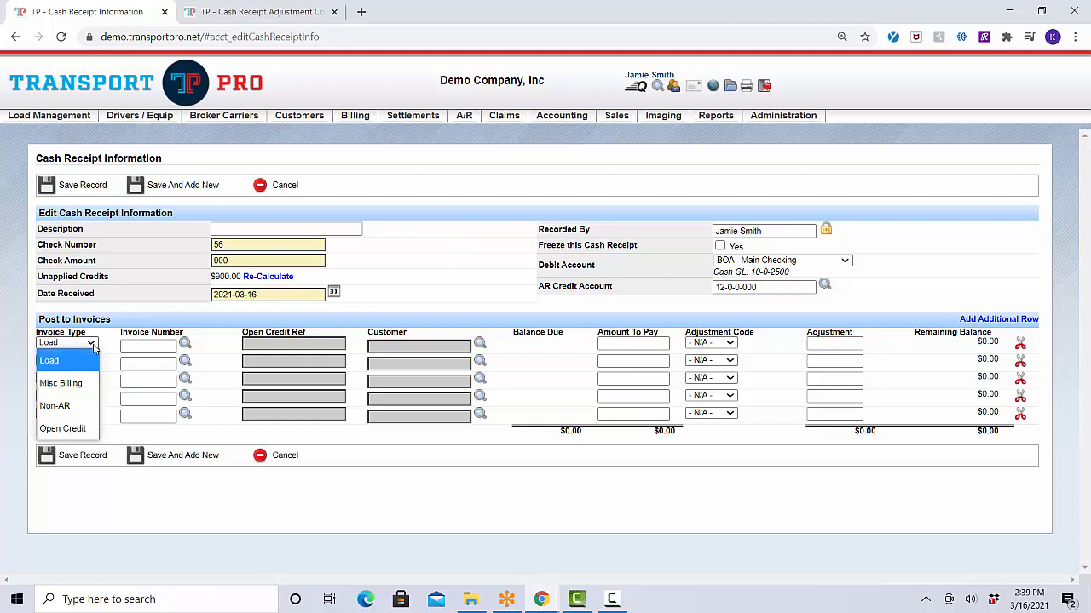
{"action": "left_click", "coordinate": [81, 384]}
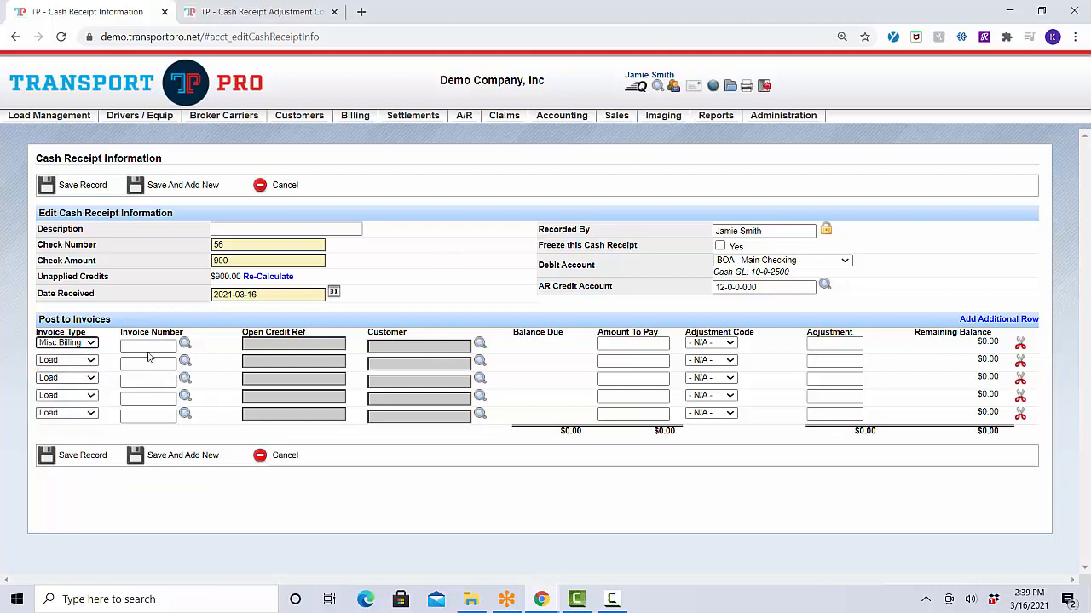
{"action": "left_click", "coordinate": [185, 344]}
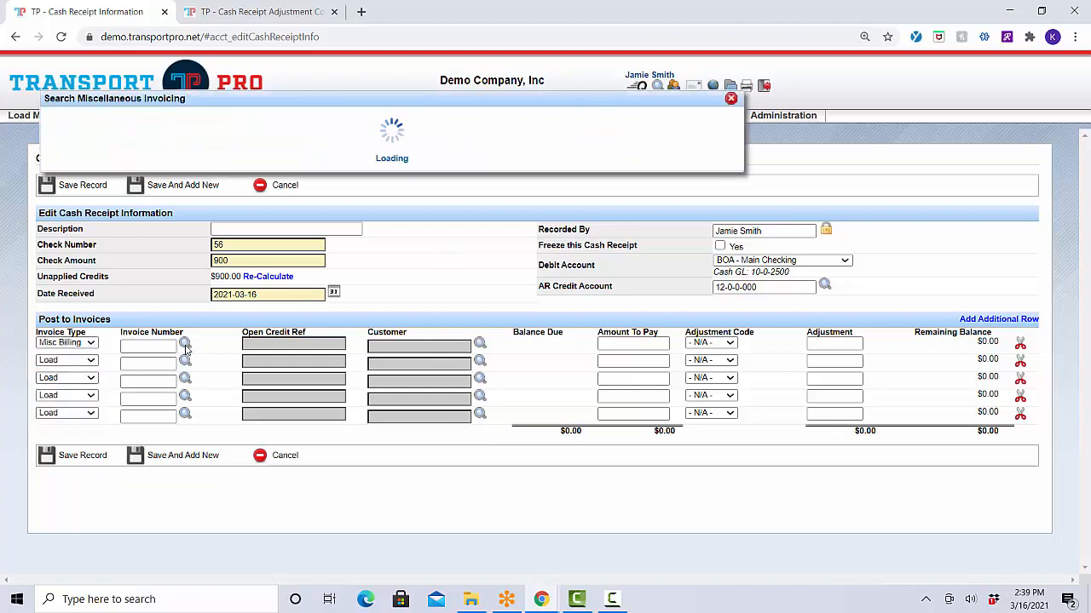
{"action": "left_click", "coordinate": [341, 245]}
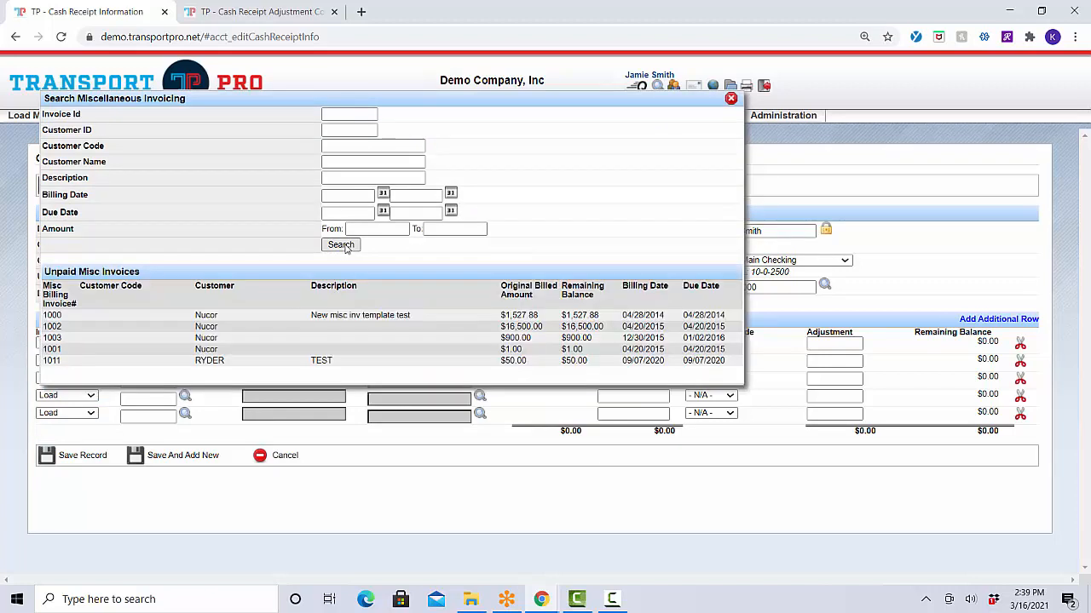
{"action": "left_click", "coordinate": [355, 338]}
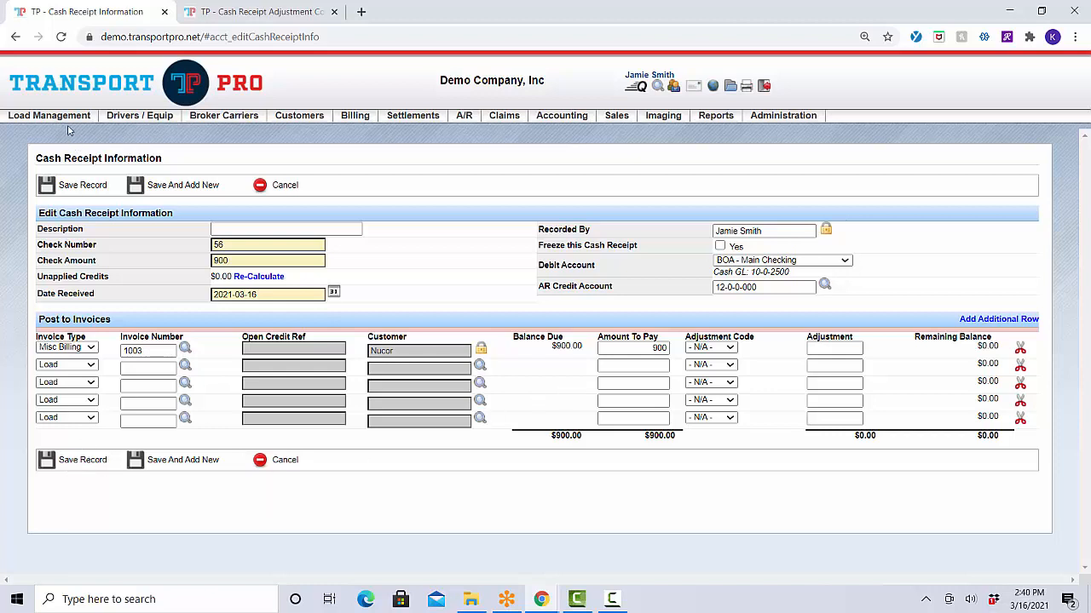
Step: Discard the unsaved cash receipt by reloading, and enter check number 78 with a check amount of 500
{"action": "left_click", "coordinate": [60, 37]}
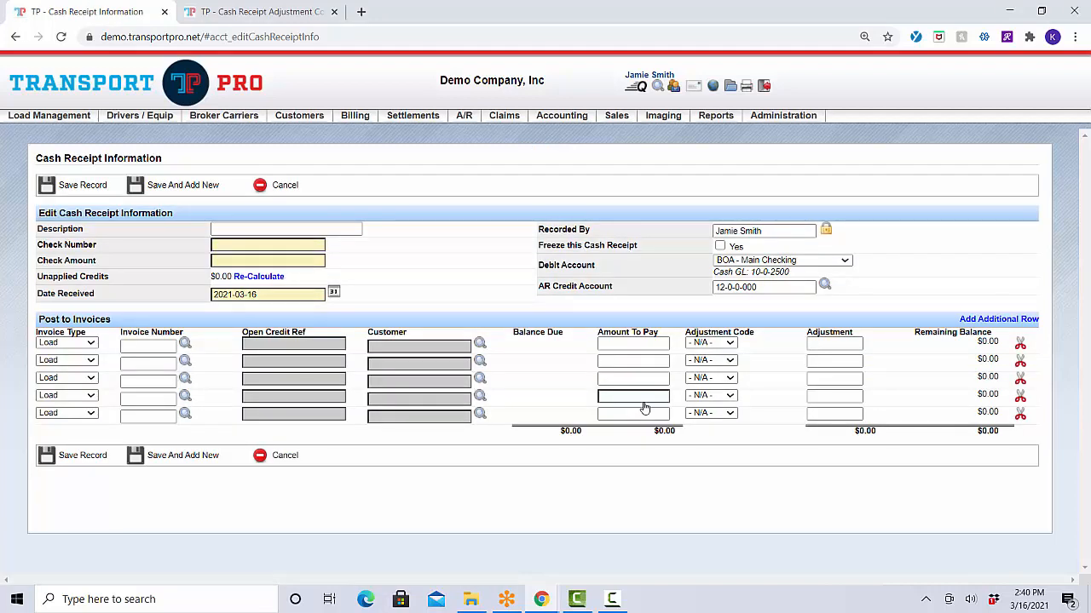
{"action": "left_click", "coordinate": [287, 247]}
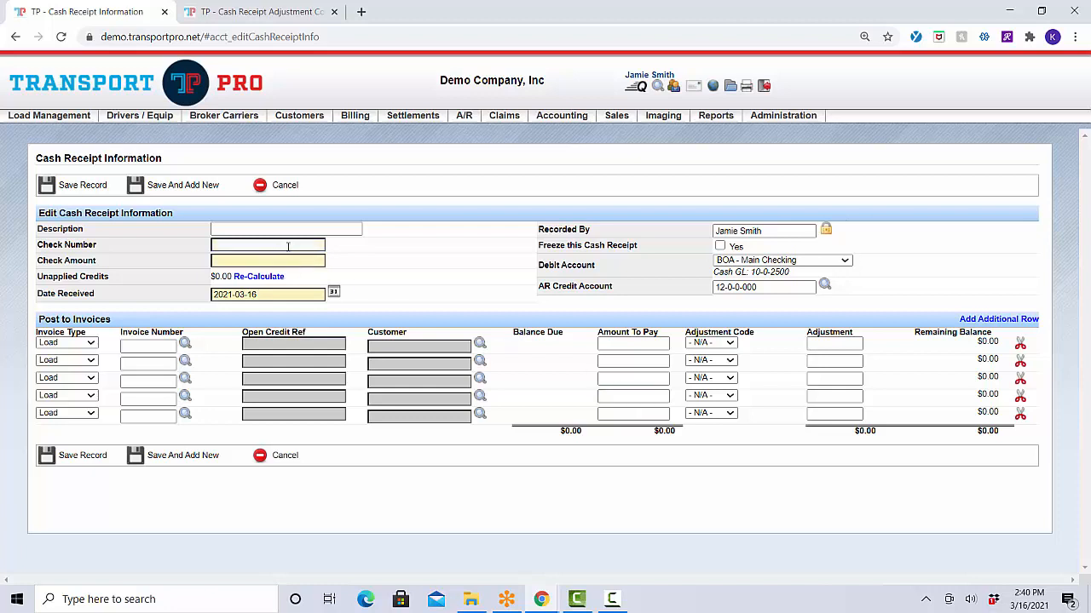
{"action": "type", "text": "78"}
{"action": "key", "text": "Tab"}
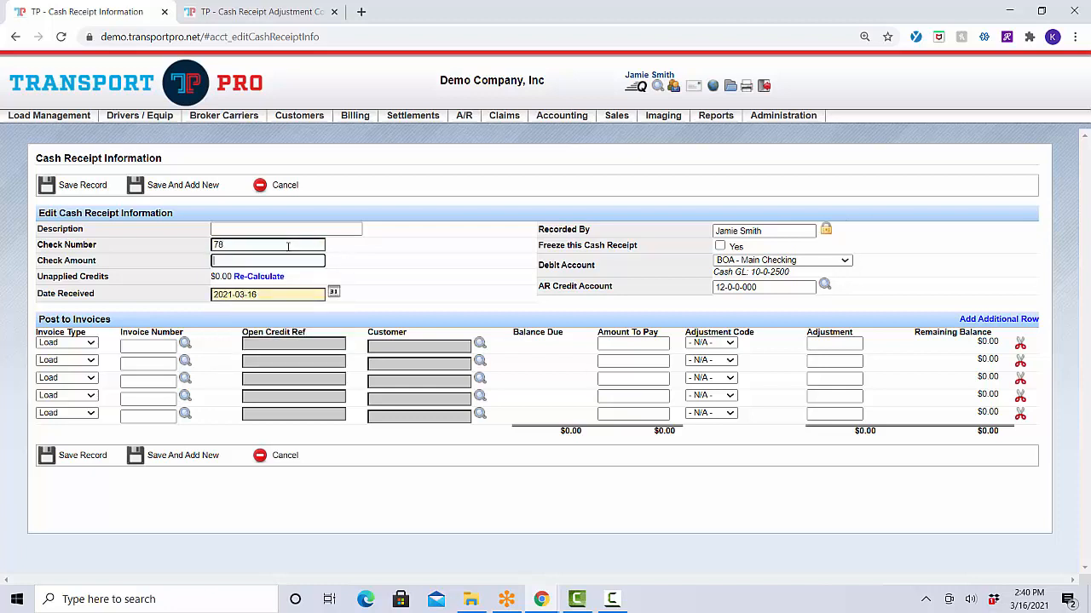
{"action": "type", "text": "500"}
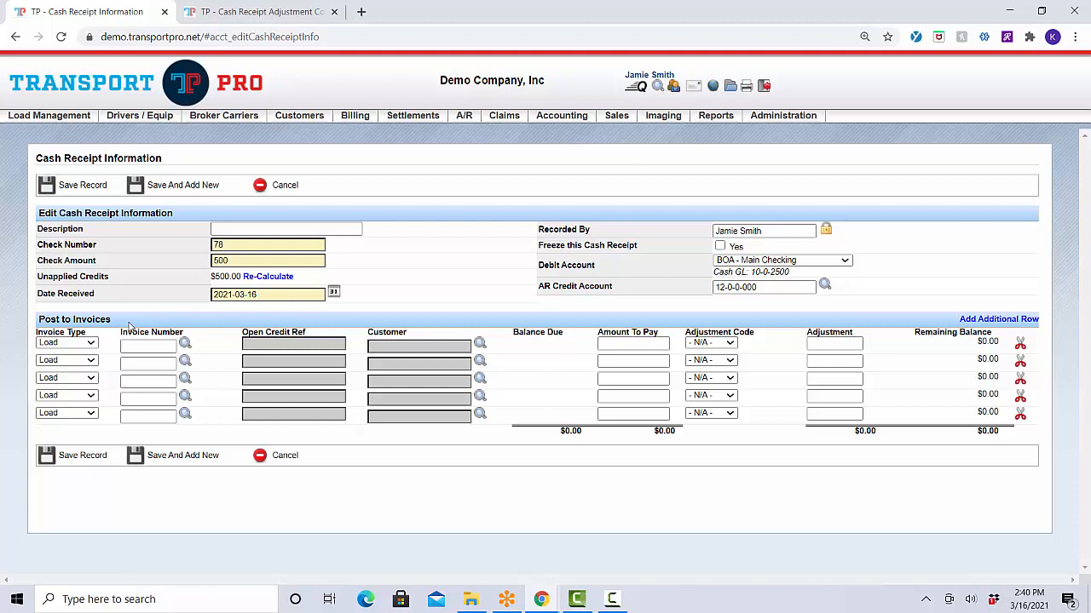
Step: Set the first Post to Invoices row to Non-AR with an amount to pay of 500
{"action": "left_click", "coordinate": [92, 344]}
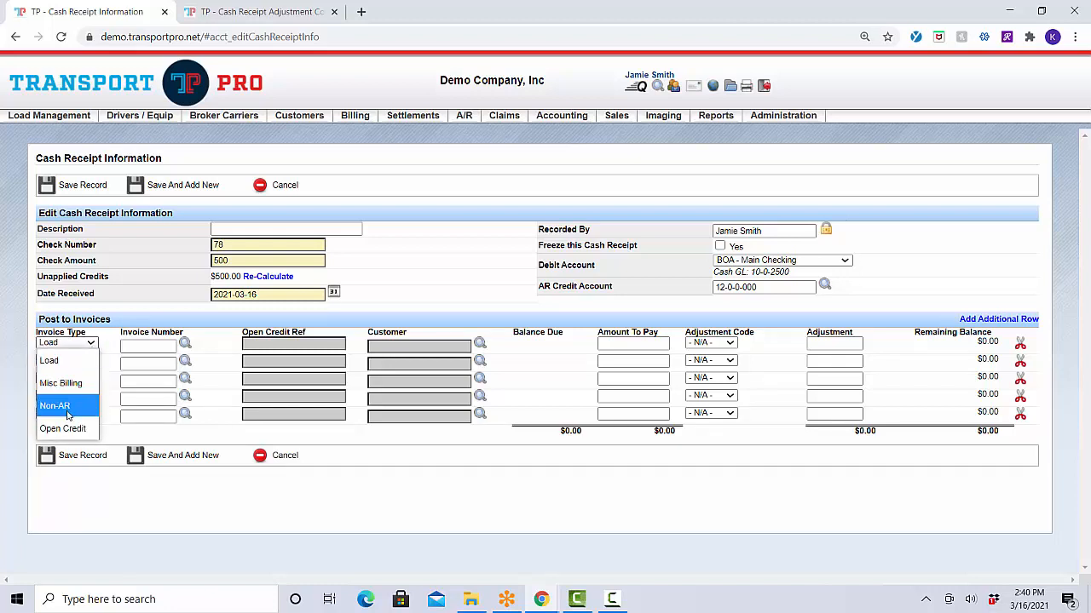
{"action": "left_click", "coordinate": [68, 407]}
{"action": "left_click", "coordinate": [73, 412]}
{"action": "left_click", "coordinate": [111, 382]}
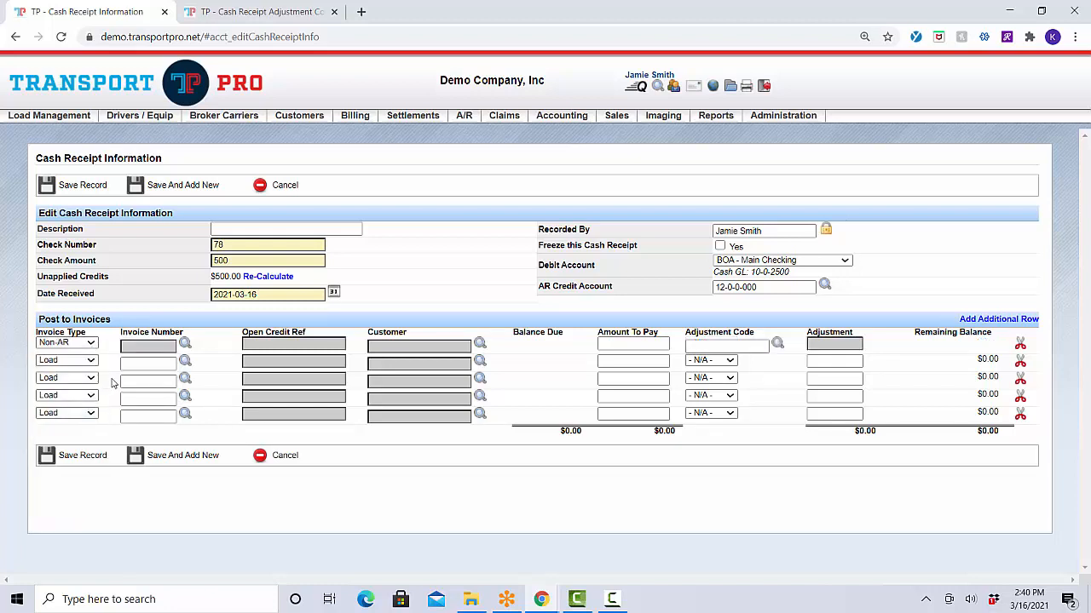
{"action": "left_click", "coordinate": [136, 346]}
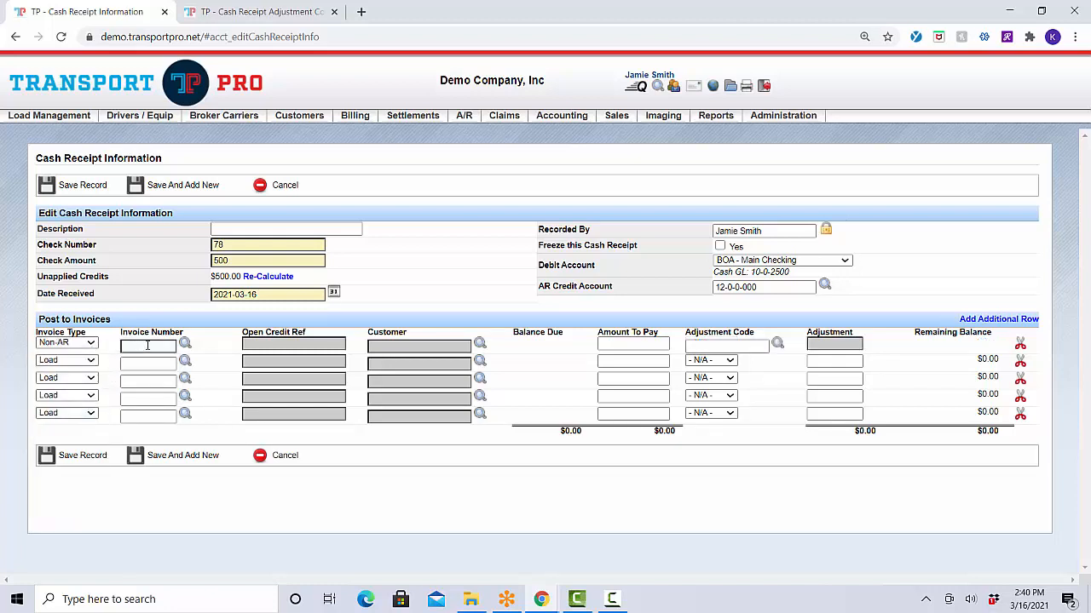
{"action": "left_click", "coordinate": [666, 344]}
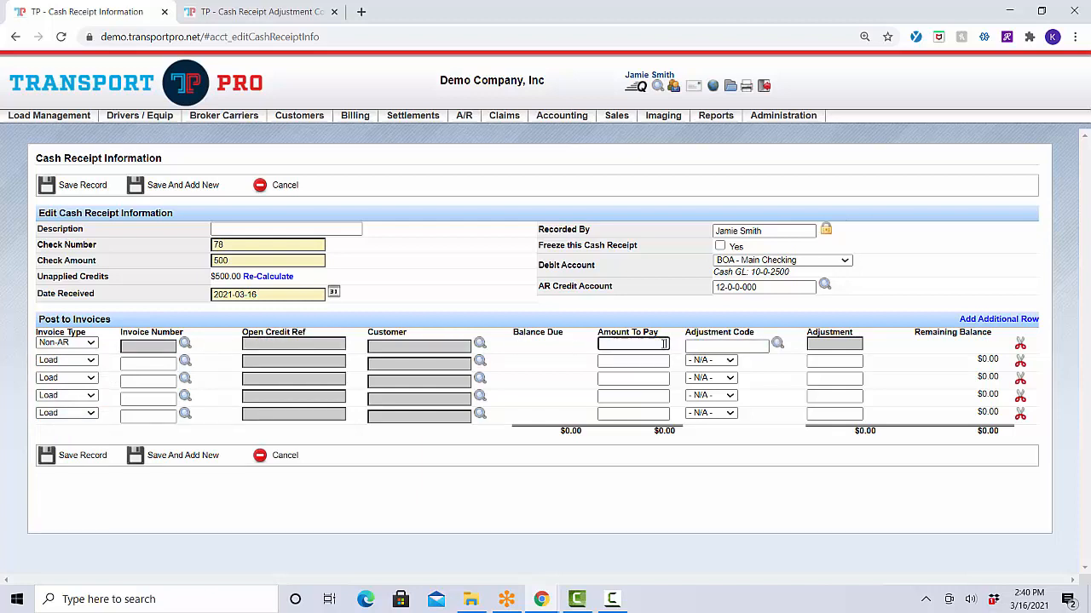
{"action": "type", "text": "500"}
{"action": "key", "text": "Tab"}
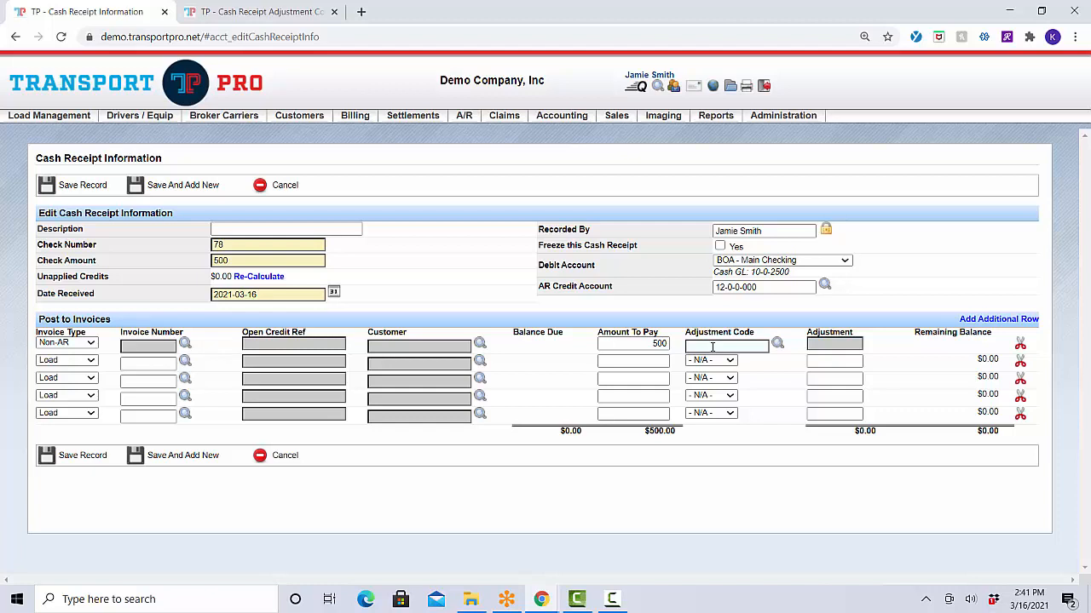
Step: Try the entries mi, 40-1, 3 and 1 in the Non-AR row's Adjustment Code to look up a GL account
{"action": "left_click", "coordinate": [712, 346]}
{"action": "type", "text": "mi"}
{"action": "key", "text": "BackSpace"}
{"action": "key", "text": "BackSpace"}
{"action": "type", "text": "40-1"}
{"action": "key", "text": "BackSpace"}
{"action": "key", "text": "BackSpace"}
{"action": "key", "text": "BackSpace"}
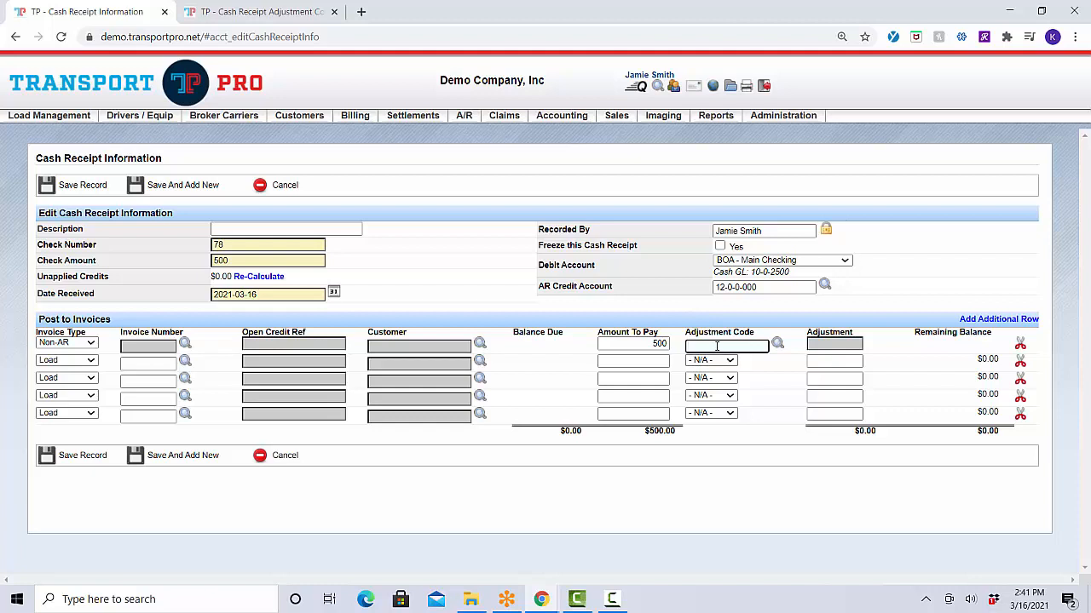
{"action": "type", "text": "3"}
{"action": "key", "text": "BackSpace"}
{"action": "type", "text": "1"}
{"action": "left_click", "coordinate": [745, 372]}
Step: Discard the Non-AR receipt by reloading, and enter check number 1 with a check amount of 1000
{"action": "left_click", "coordinate": [62, 37]}
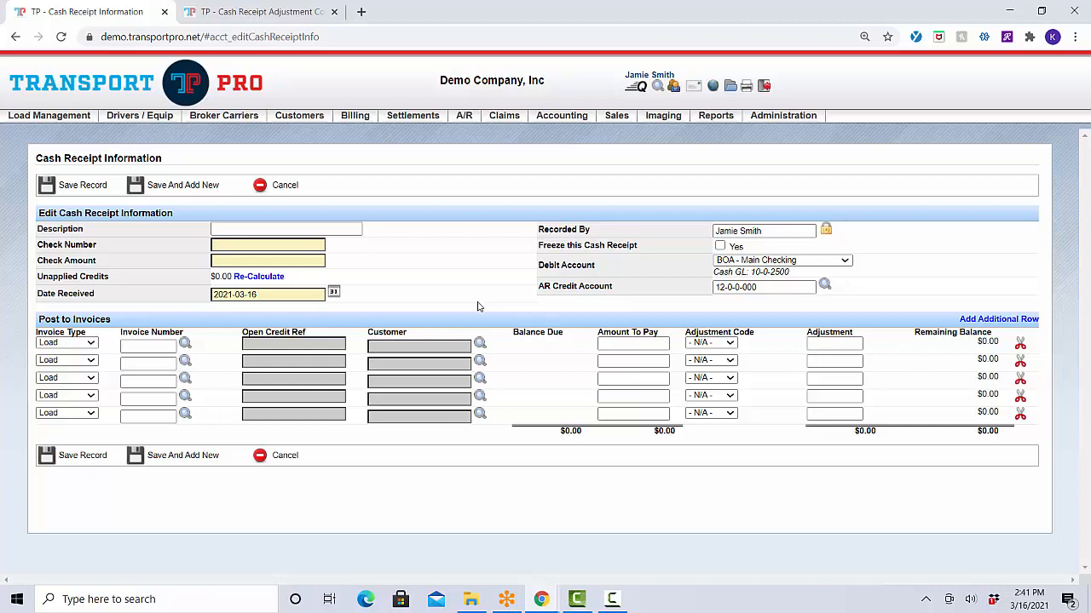
{"action": "left_click", "coordinate": [317, 246]}
{"action": "type", "text": "1"}
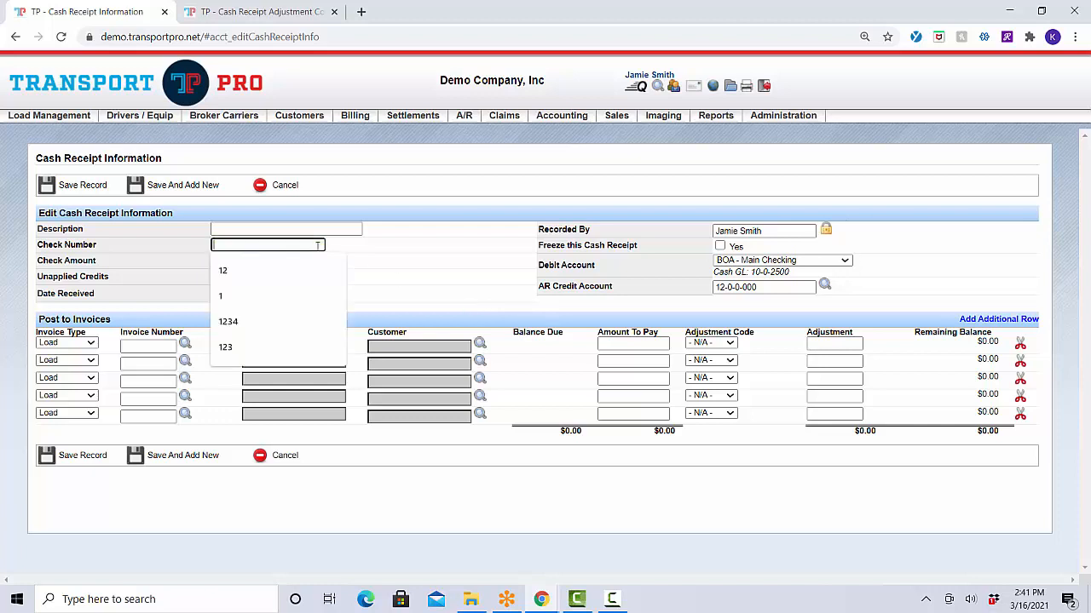
{"action": "key", "text": "Tab"}
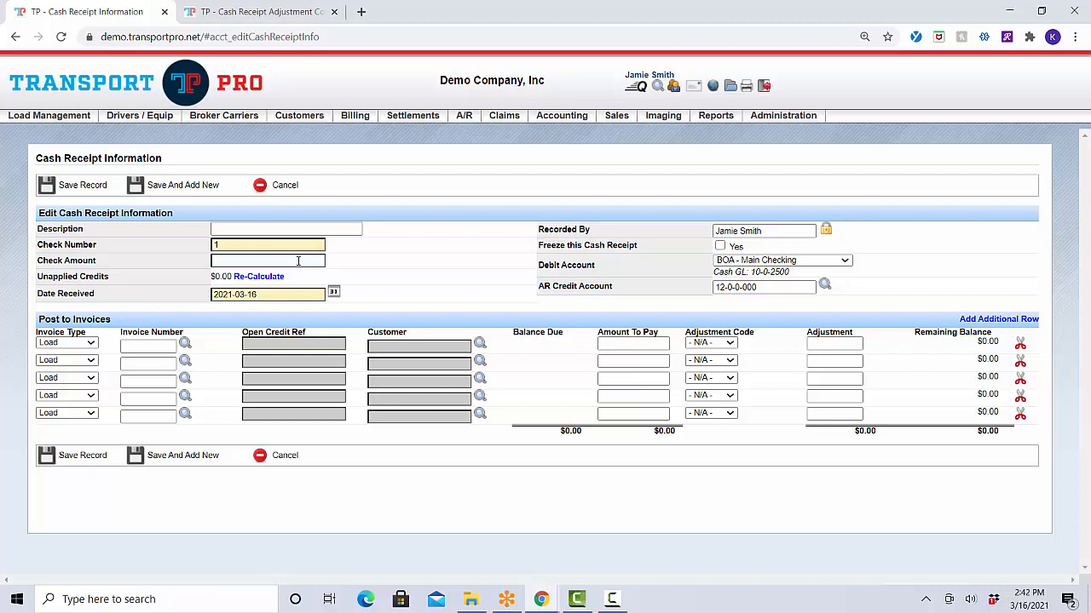
{"action": "left_click", "coordinate": [298, 260]}
{"action": "type", "text": "1"}
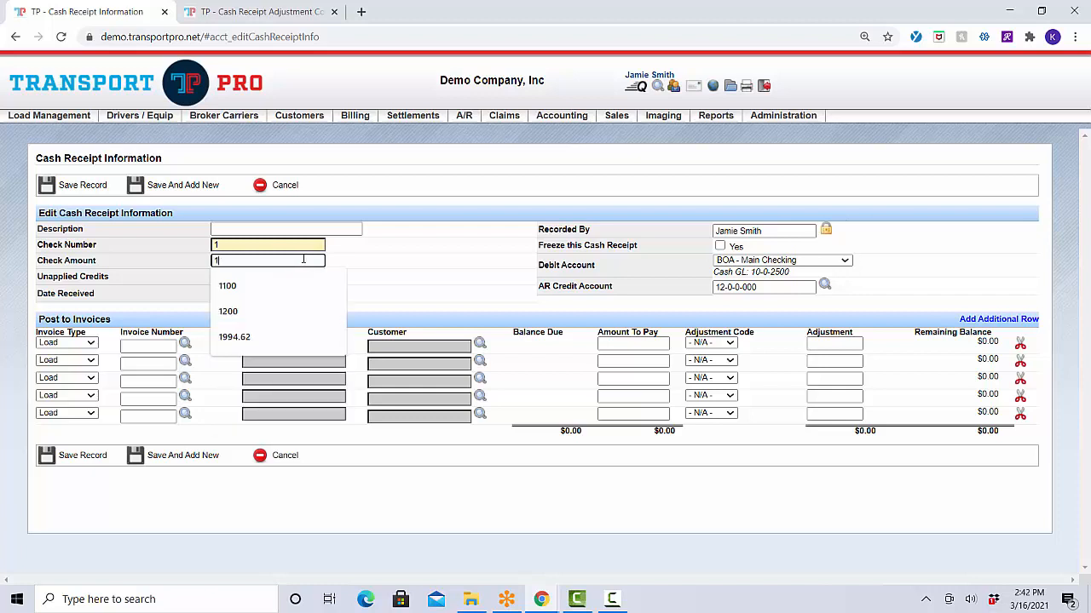
{"action": "type", "text": "000"}
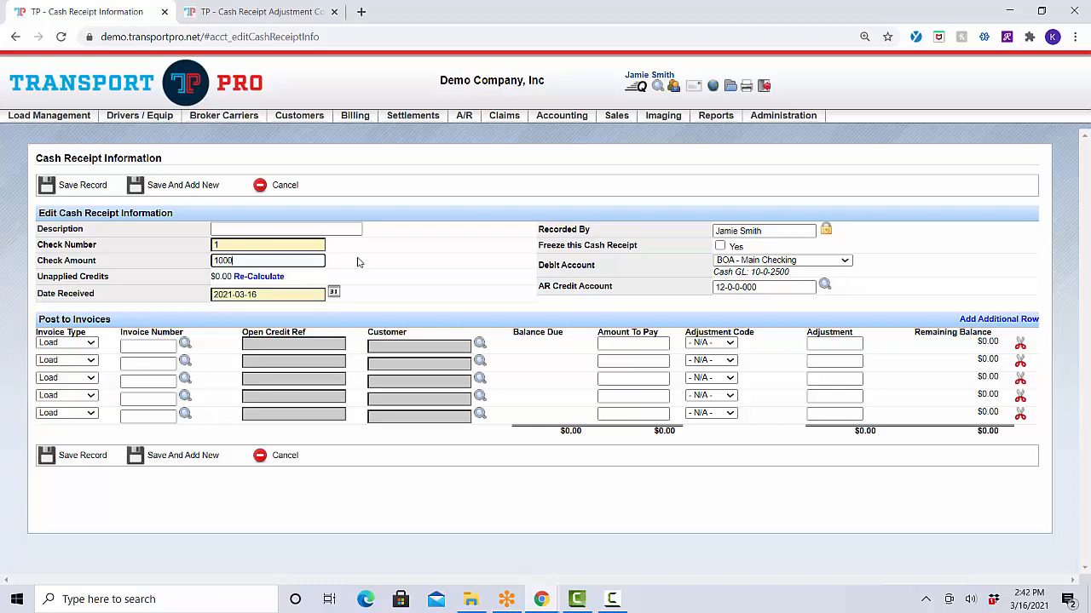
{"action": "double_click", "coordinate": [359, 262]}
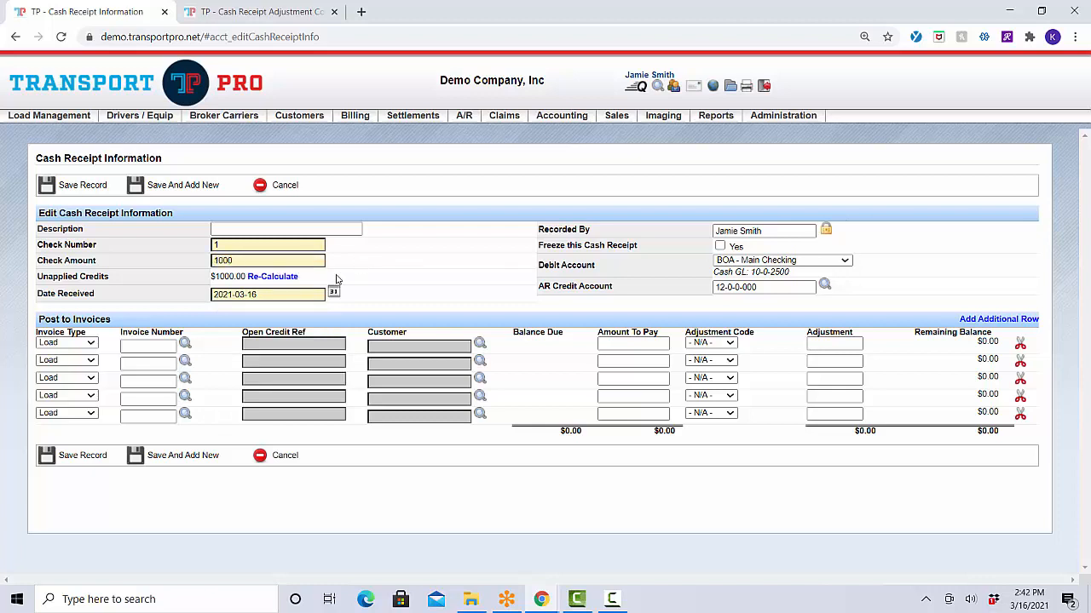
Step: Set the first Post to Invoices row to Non-AR with an amount to pay of -200 and check the unapplied credits
{"action": "left_click", "coordinate": [90, 344]}
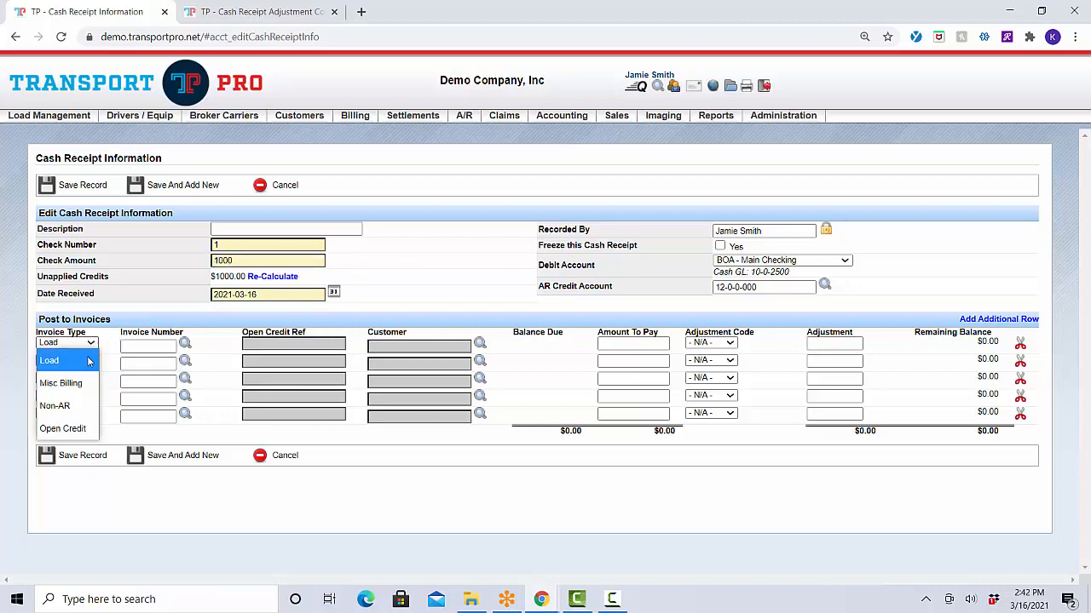
{"action": "left_click", "coordinate": [55, 405]}
{"action": "left_click", "coordinate": [628, 343]}
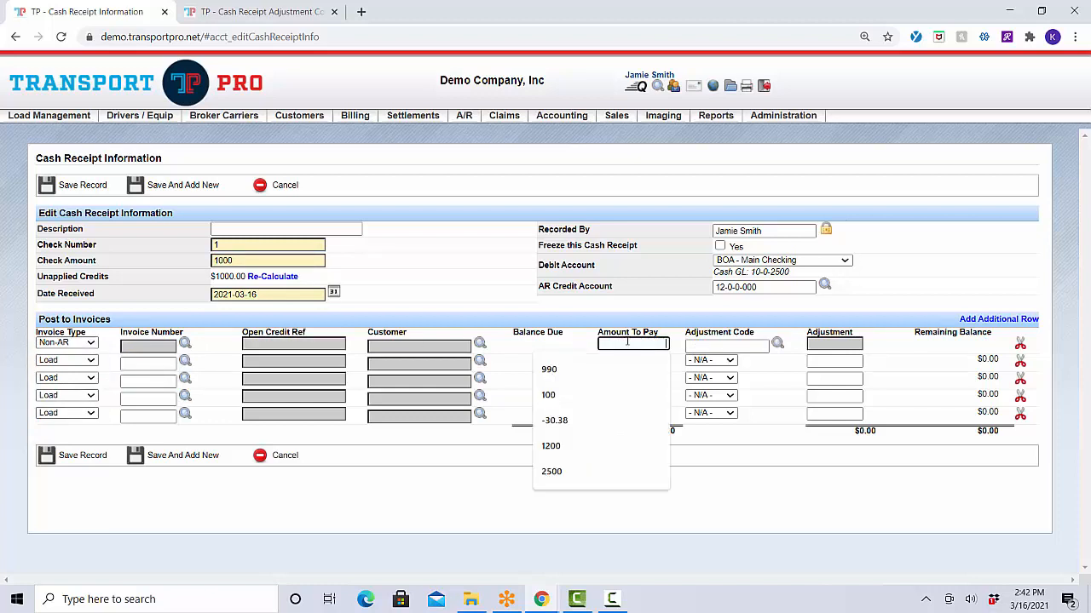
{"action": "type", "text": "-"}
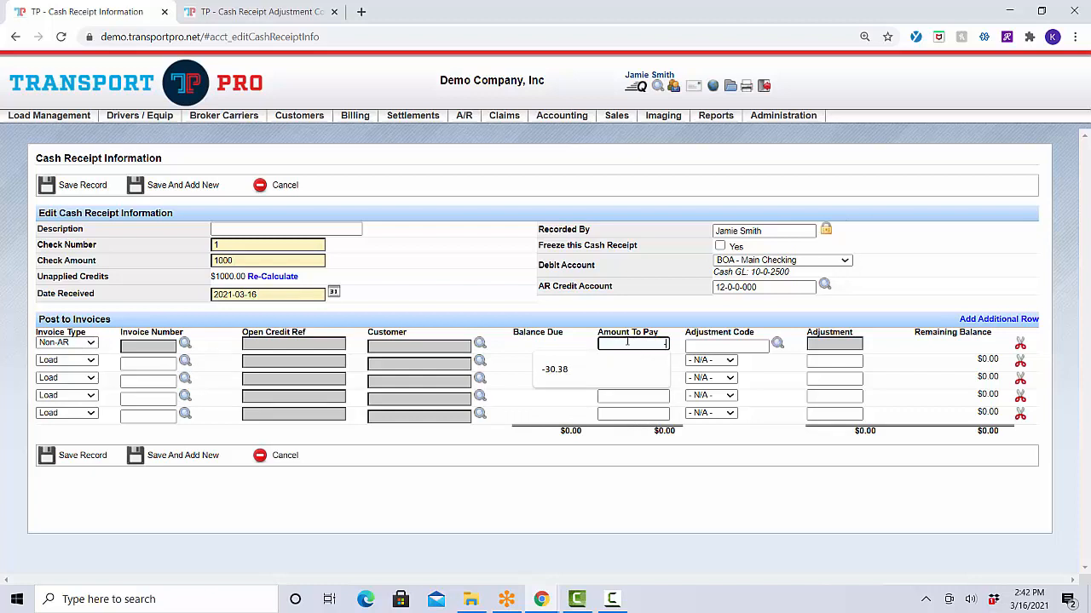
{"action": "type", "text": "200"}
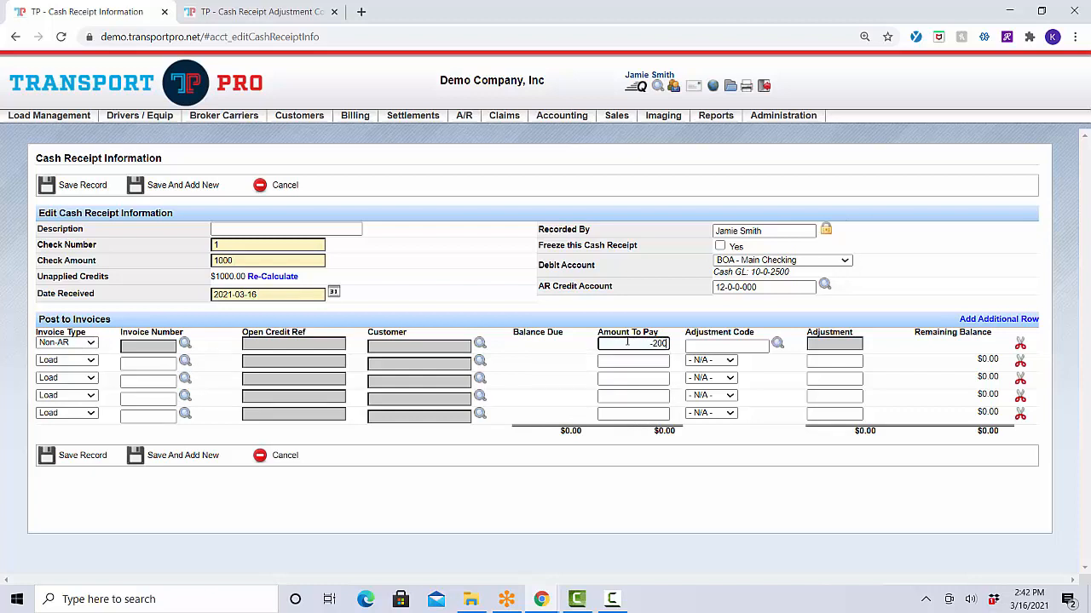
{"action": "left_click", "coordinate": [682, 344]}
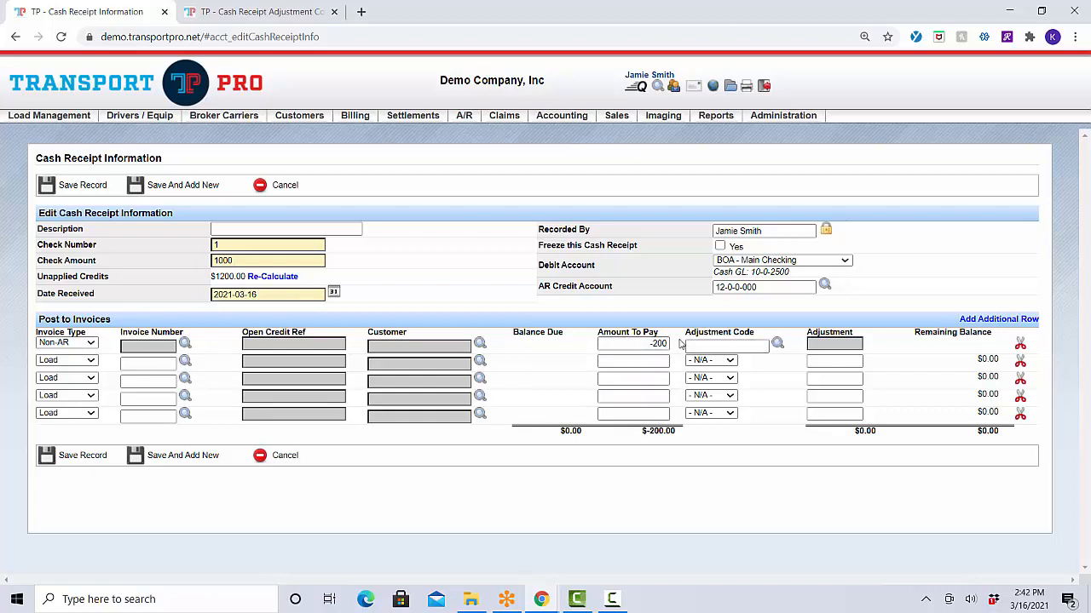
{"action": "double_click", "coordinate": [218, 276]}
{"action": "left_click", "coordinate": [223, 277]}
{"action": "double_click", "coordinate": [219, 277]}
{"action": "left_click", "coordinate": [427, 283]}
{"action": "left_click", "coordinate": [622, 344]}
Step: Try factoring as the Non-AR row's Adjustment Code and clear the entry
{"action": "left_click", "coordinate": [722, 347]}
{"action": "type", "text": "factoring"}
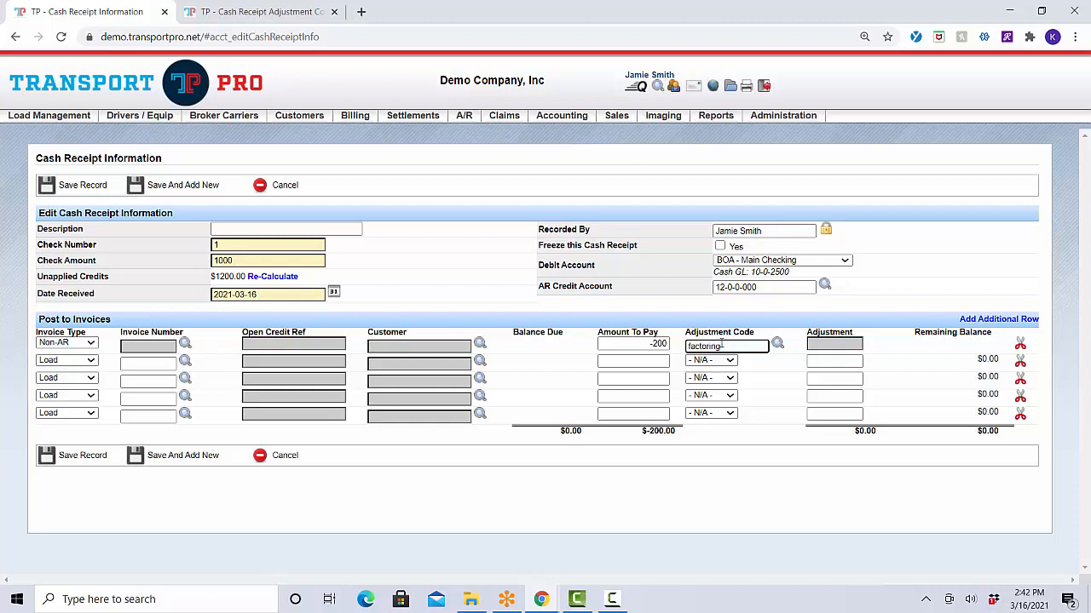
{"action": "key", "text": "BackSpace"}
{"action": "key", "text": "BackSpace"}
{"action": "key", "text": "BackSpace"}
{"action": "key", "text": "BackSpace"}
{"action": "key", "text": "BackSpace"}
{"action": "key", "text": "BackSpace"}
{"action": "key", "text": "BackSpace"}
{"action": "key", "text": "BackSpace"}
{"action": "key", "text": "BackSpace"}
{"action": "left_click", "coordinate": [684, 292]}
{"action": "mouse_move", "coordinate": [564, 119]}
{"action": "mouse_move", "coordinate": [580, 137]}
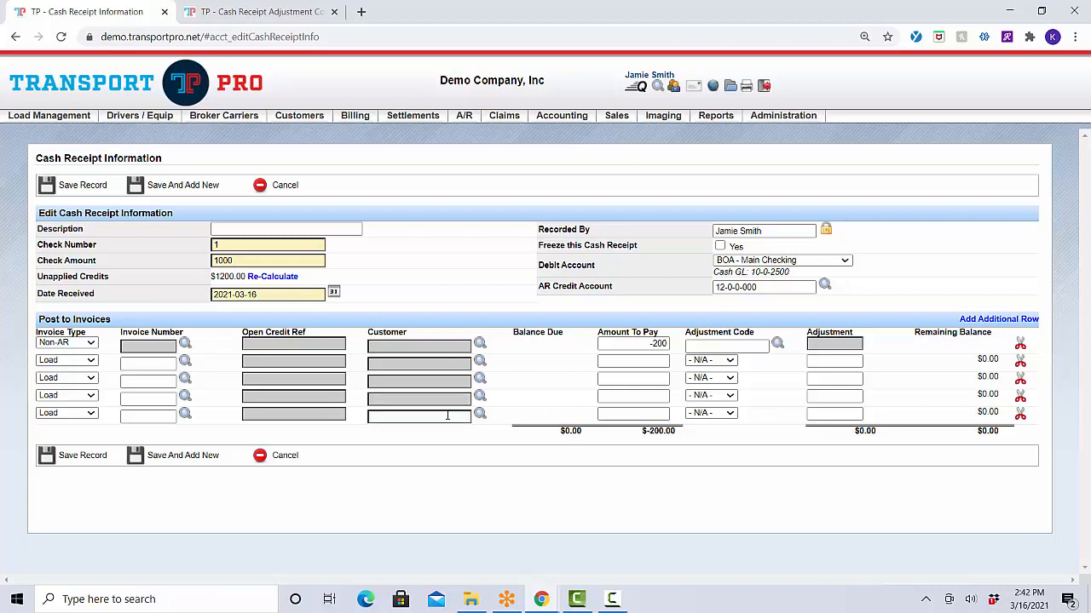
Step: Search unpaid load invoices with a freight bill total from 1200 to 1200 and add invoice 2830 to the second row
{"action": "left_click", "coordinate": [185, 363]}
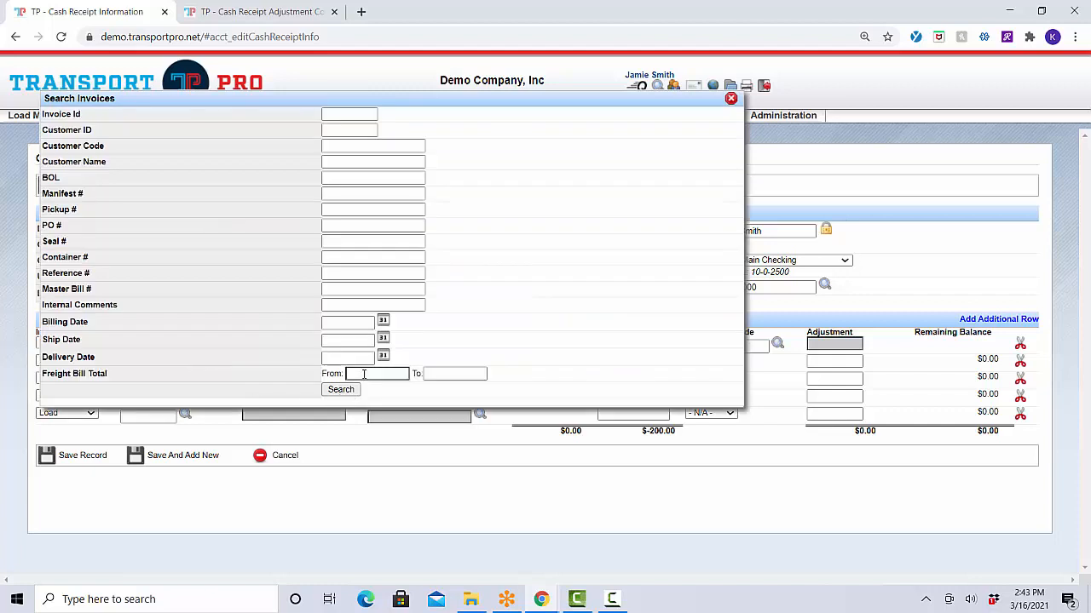
{"action": "left_click", "coordinate": [363, 373]}
{"action": "type", "text": "1200"}
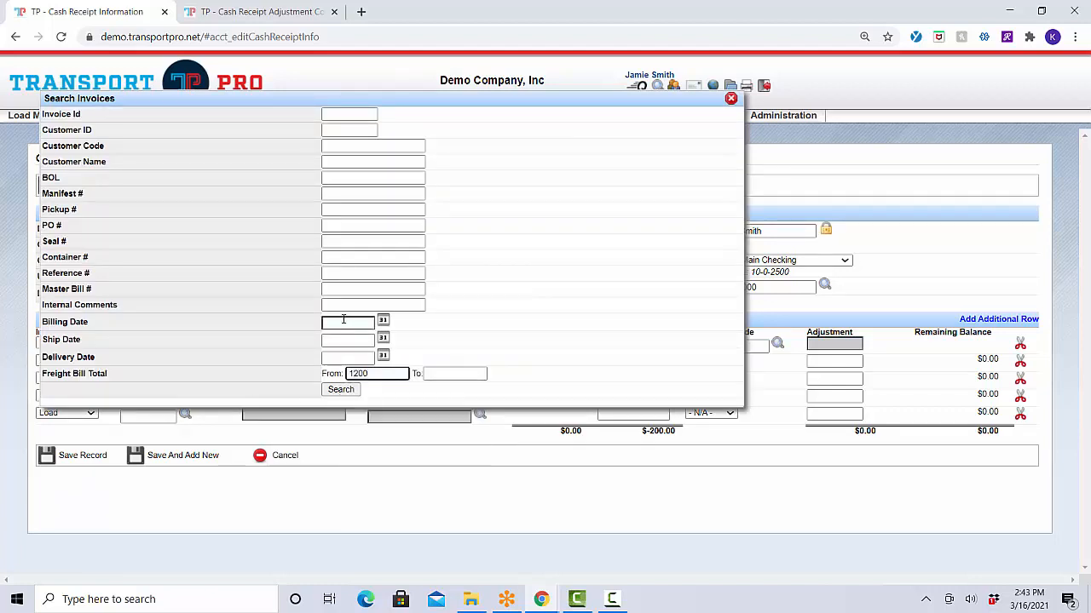
{"action": "key", "text": "Tab"}
{"action": "type", "text": "1200"}
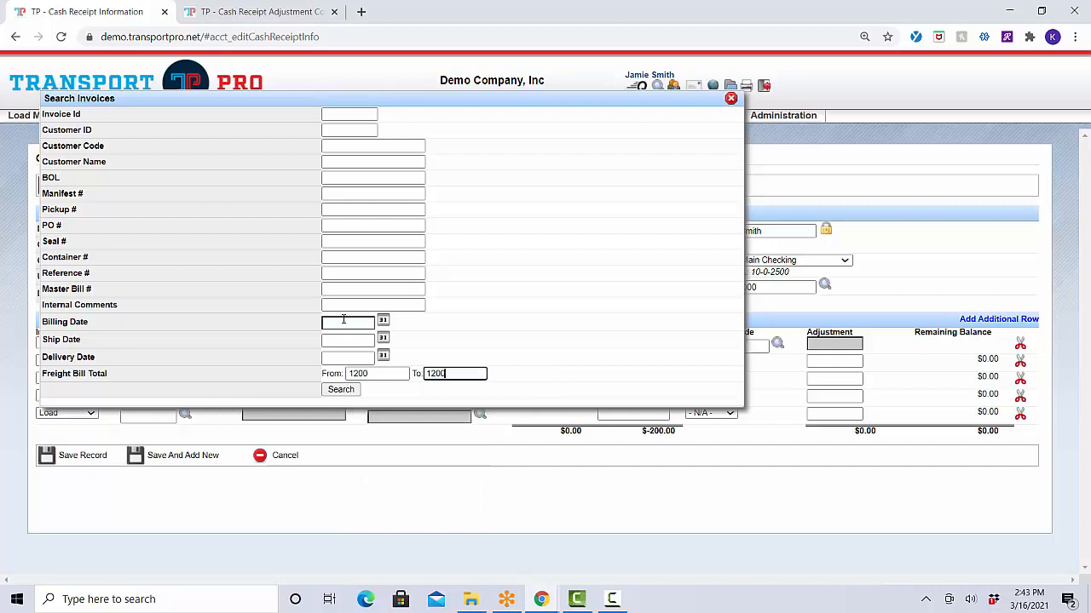
{"action": "key", "text": "Return"}
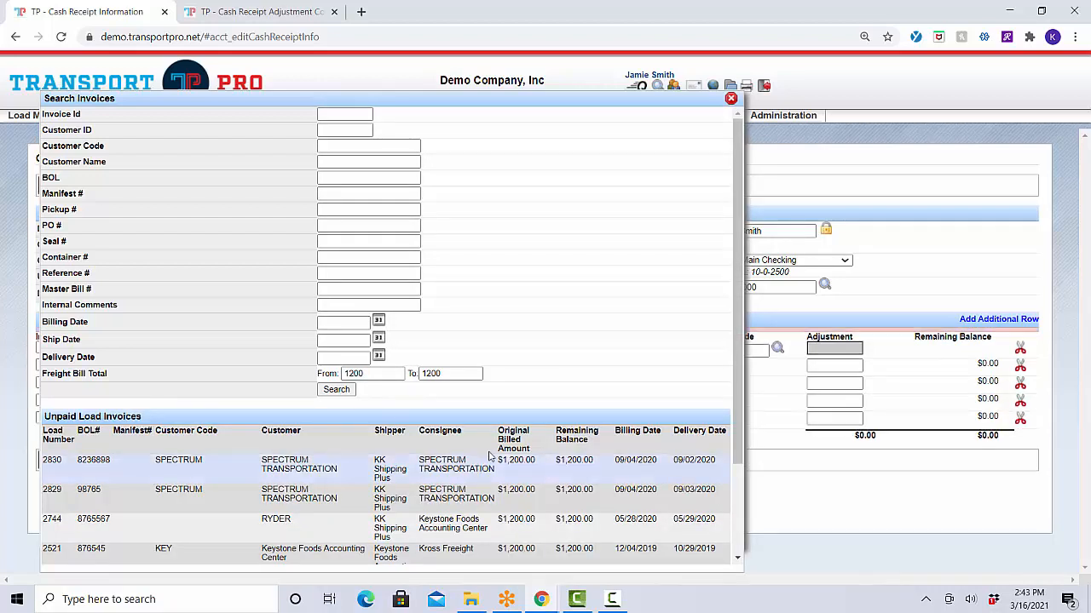
{"action": "left_click", "coordinate": [731, 98]}
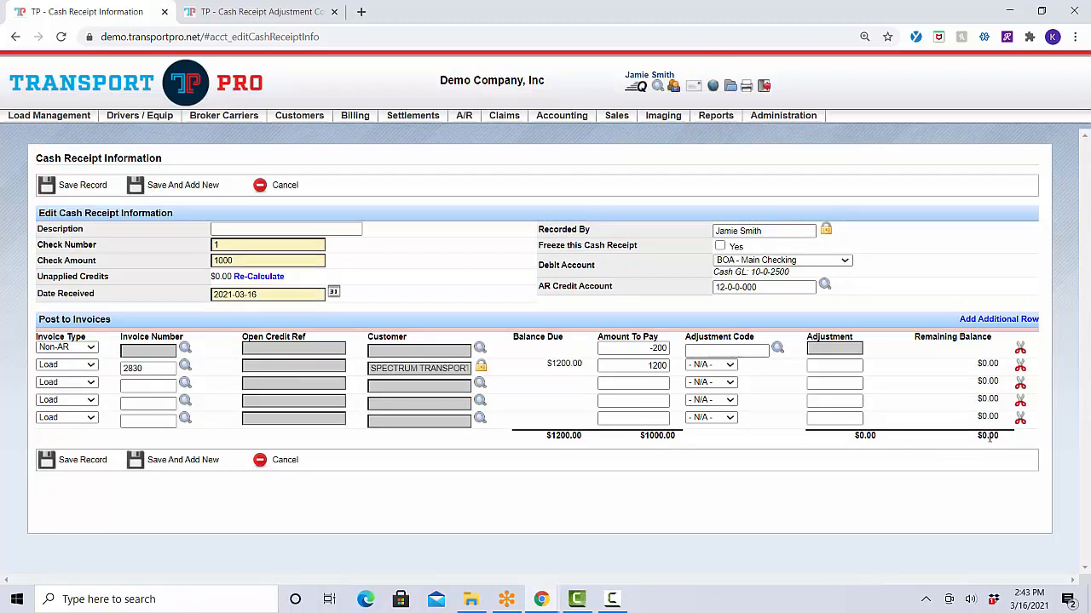
{"action": "left_click_drag", "start_coordinate": [969, 442], "coordinate": [1015, 444]}
{"action": "left_click", "coordinate": [1015, 444]}
Step: Open the list of cash receipts pending posting and view the details of the $1,100.00 receipt
{"action": "mouse_move", "coordinate": [467, 118]}
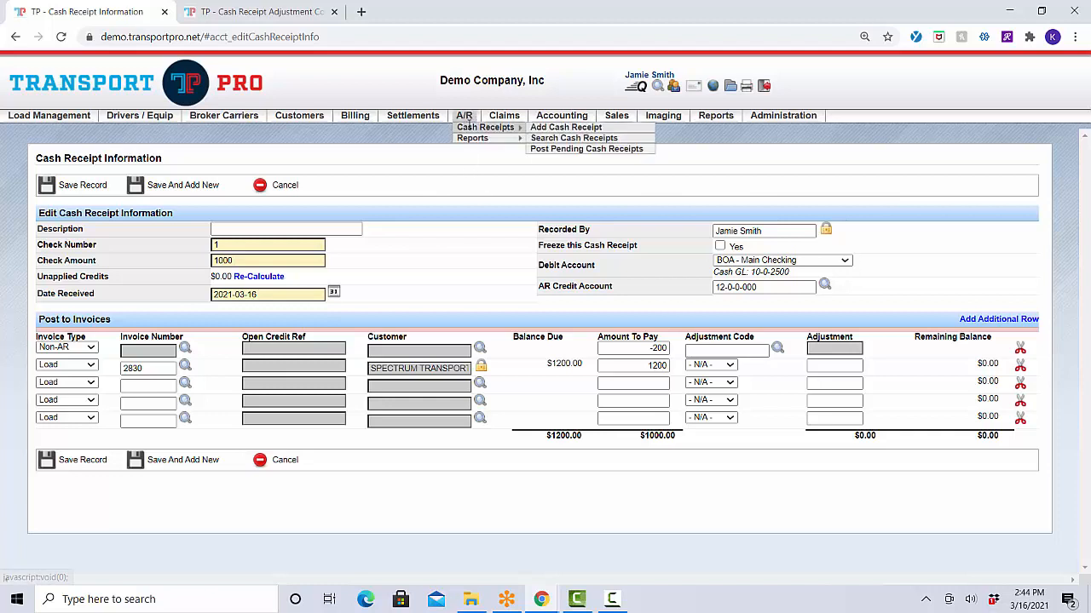
{"action": "left_click", "coordinate": [558, 149]}
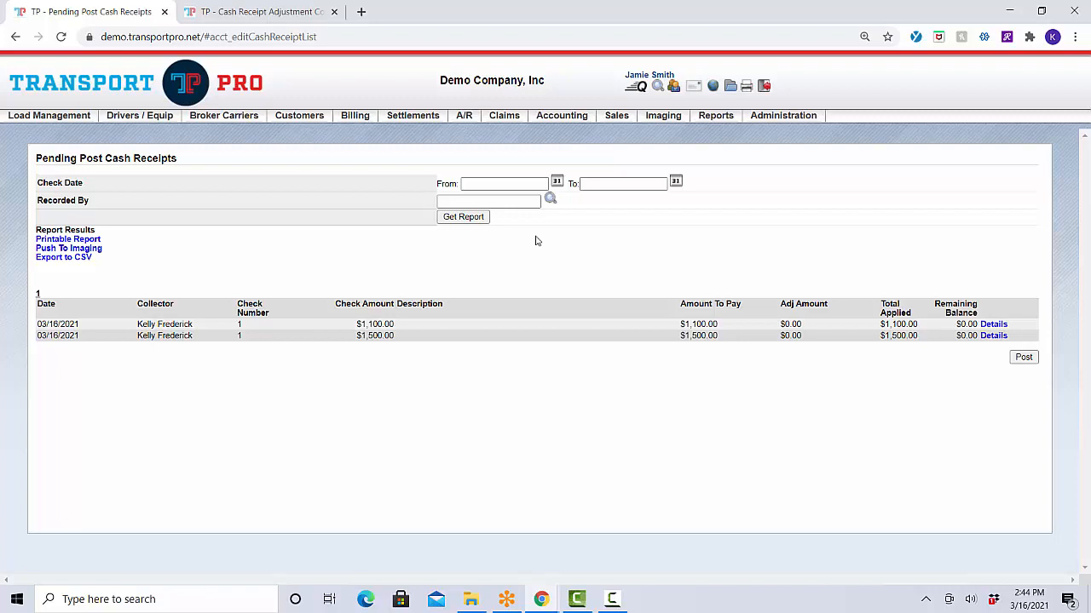
{"action": "left_click", "coordinate": [540, 184]}
{"action": "left_click", "coordinate": [993, 324]}
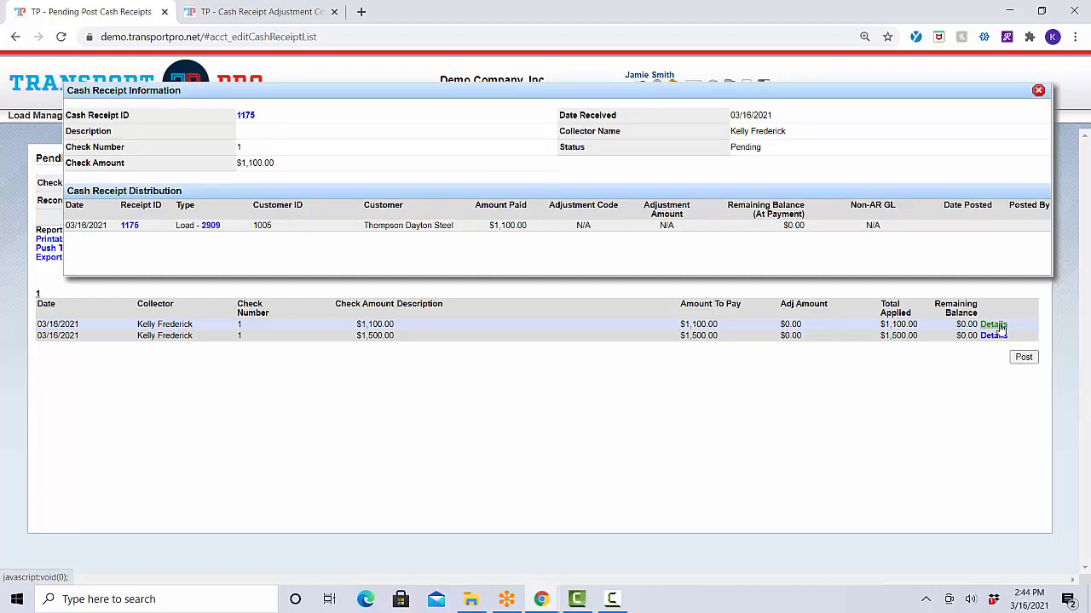
{"action": "left_click", "coordinate": [1038, 91]}
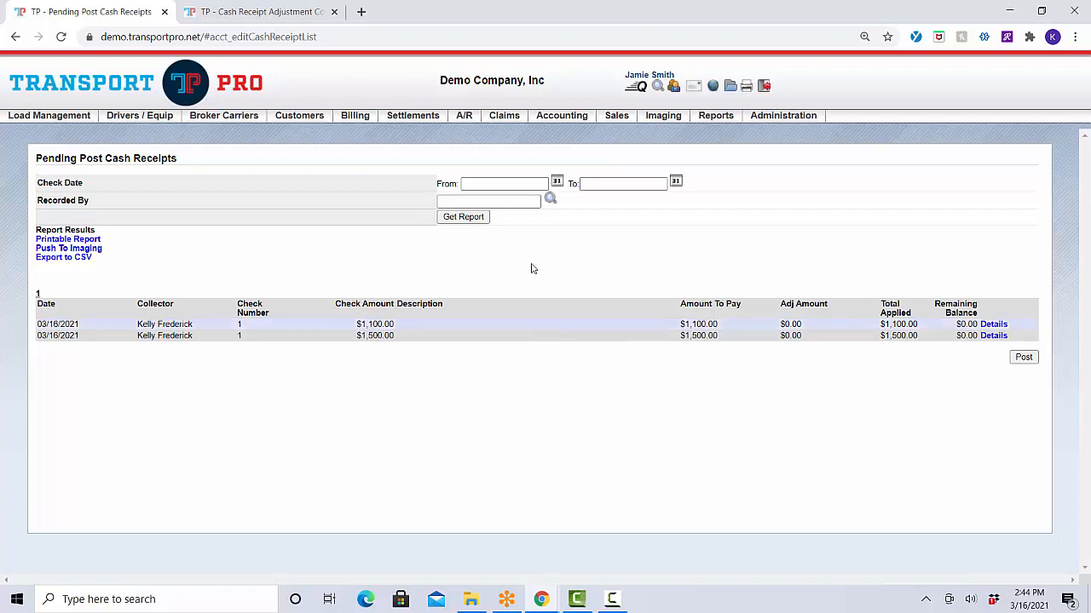
Step: Open the cash receipt search, check the Status options and run the search without any filters
{"action": "left_click", "coordinate": [464, 117]}
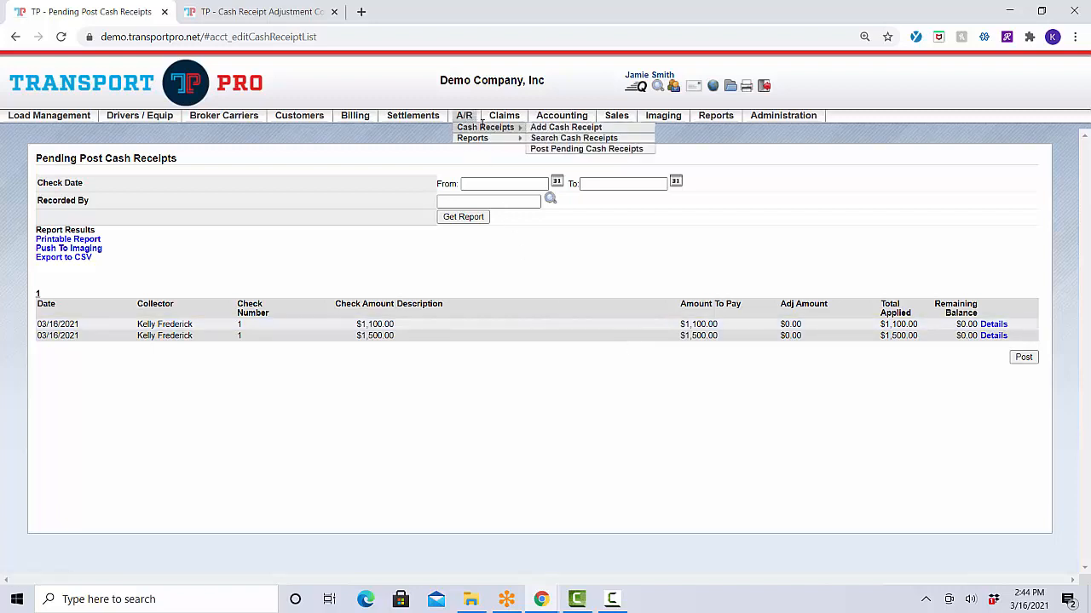
{"action": "left_click", "coordinate": [546, 141]}
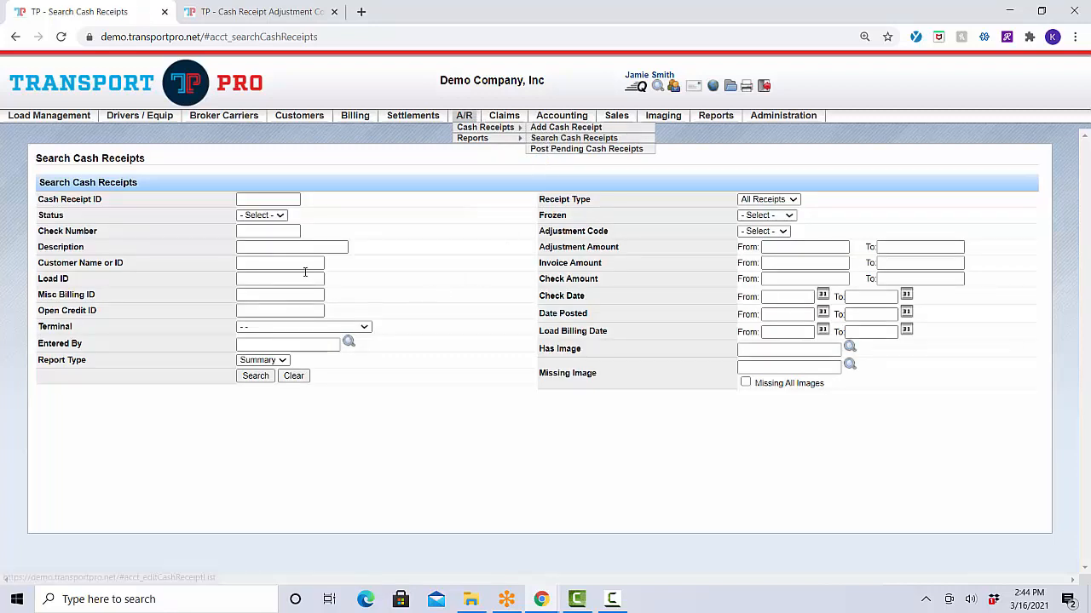
{"action": "left_click", "coordinate": [275, 218]}
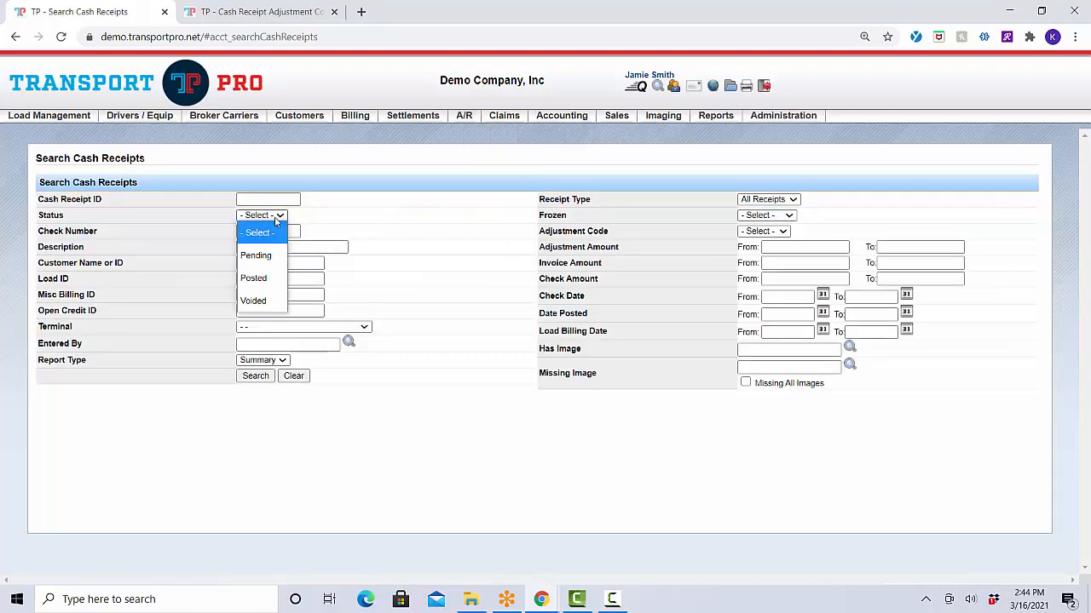
{"action": "left_click", "coordinate": [276, 222]}
{"action": "left_click", "coordinate": [271, 248]}
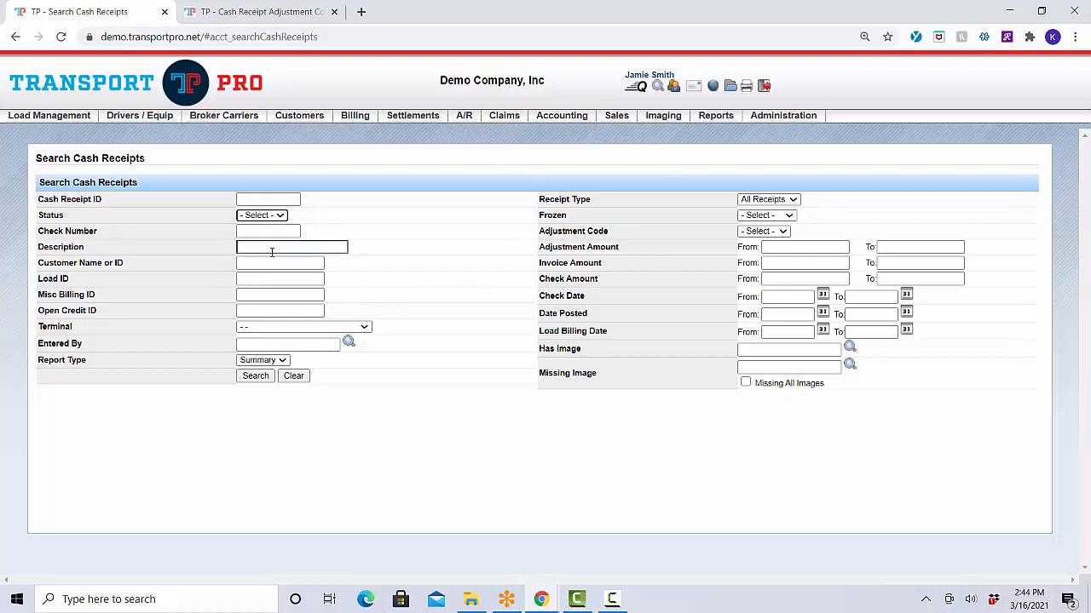
{"action": "left_click", "coordinate": [254, 376]}
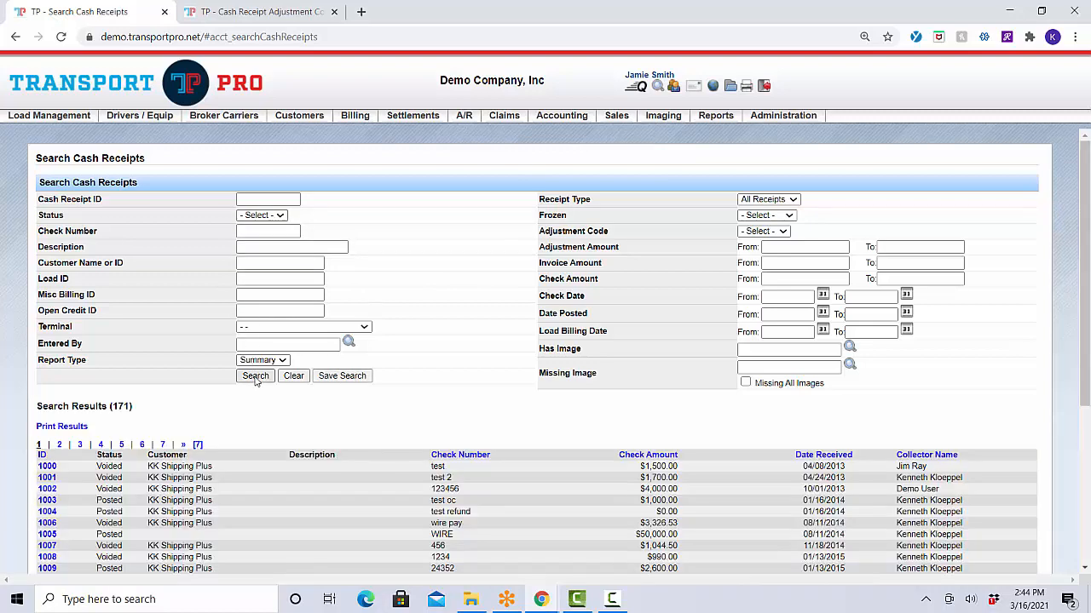
Step: Open the summary of cash receipt 1013 from the search results and review it
{"action": "scroll", "coordinate": [403, 311], "scroll_direction": "down", "scroll_amount": 3}
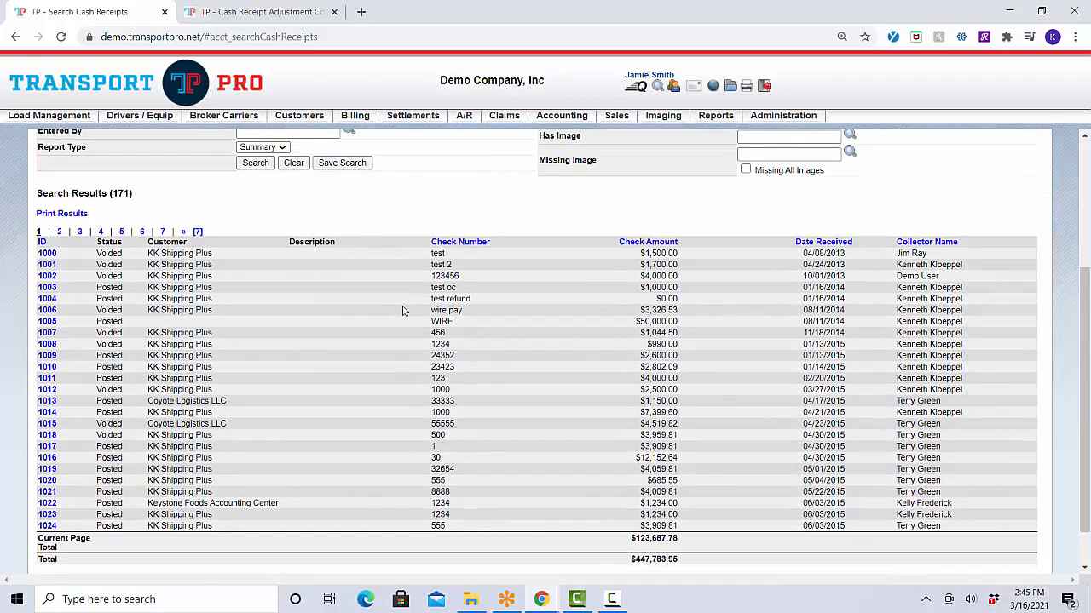
{"action": "left_click", "coordinate": [46, 401]}
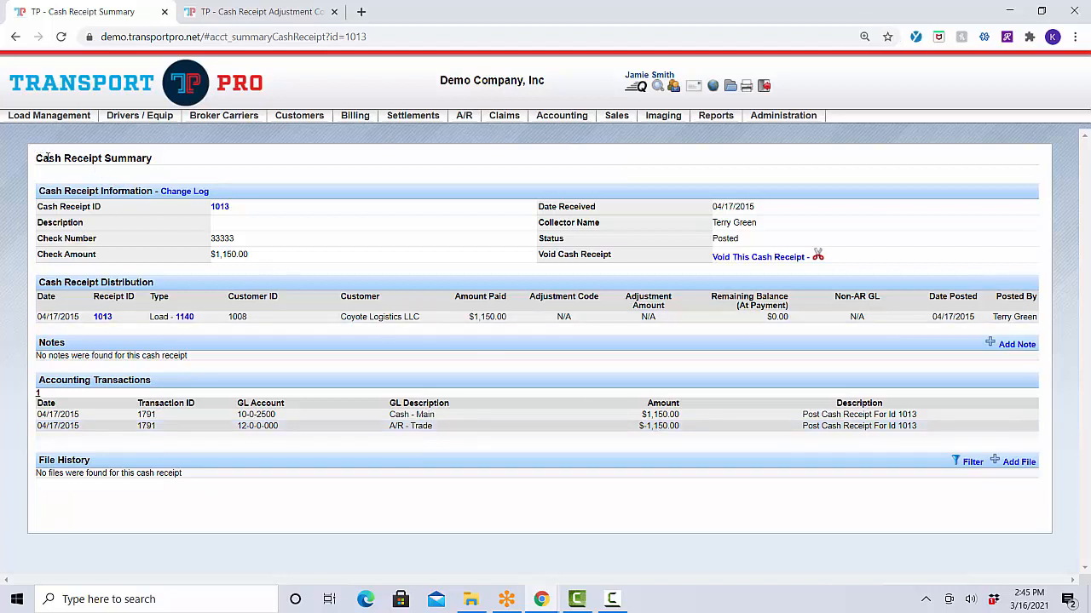
{"action": "left_click_drag", "start_coordinate": [36, 159], "coordinate": [190, 160]}
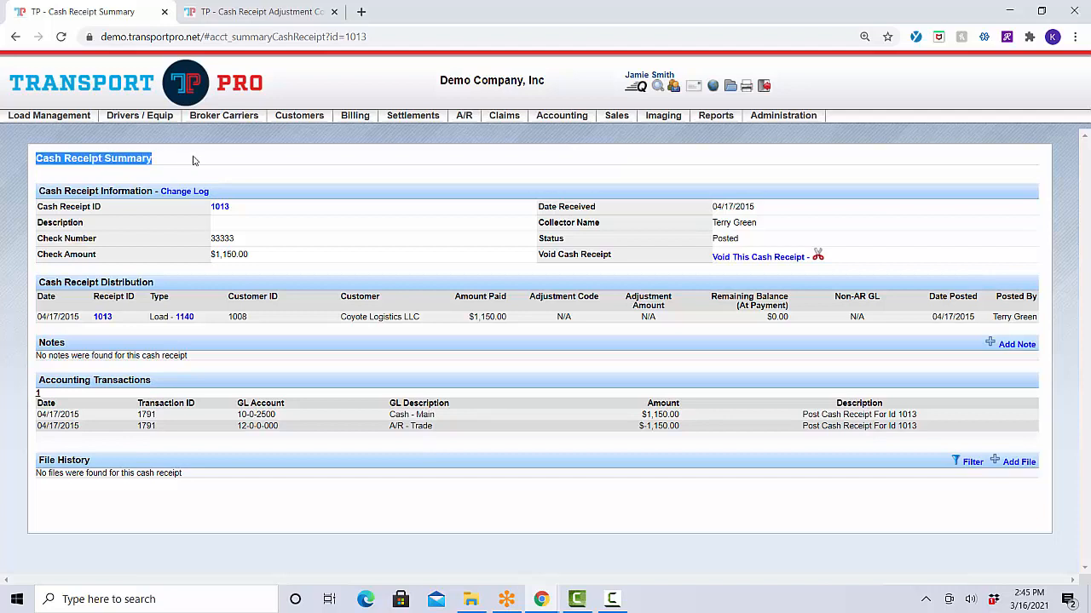
{"action": "left_click", "coordinate": [476, 181]}
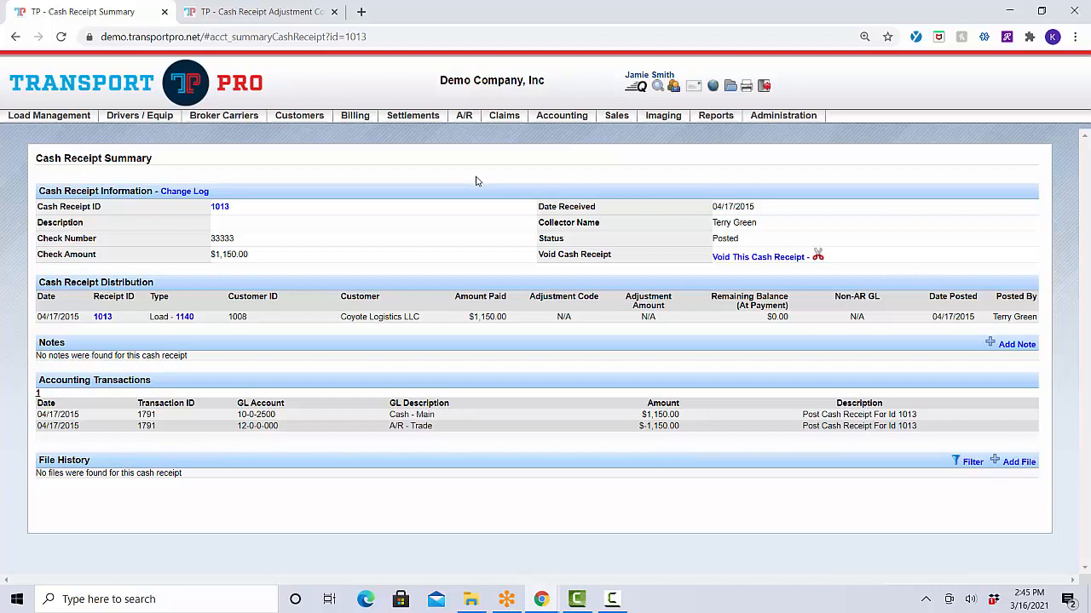